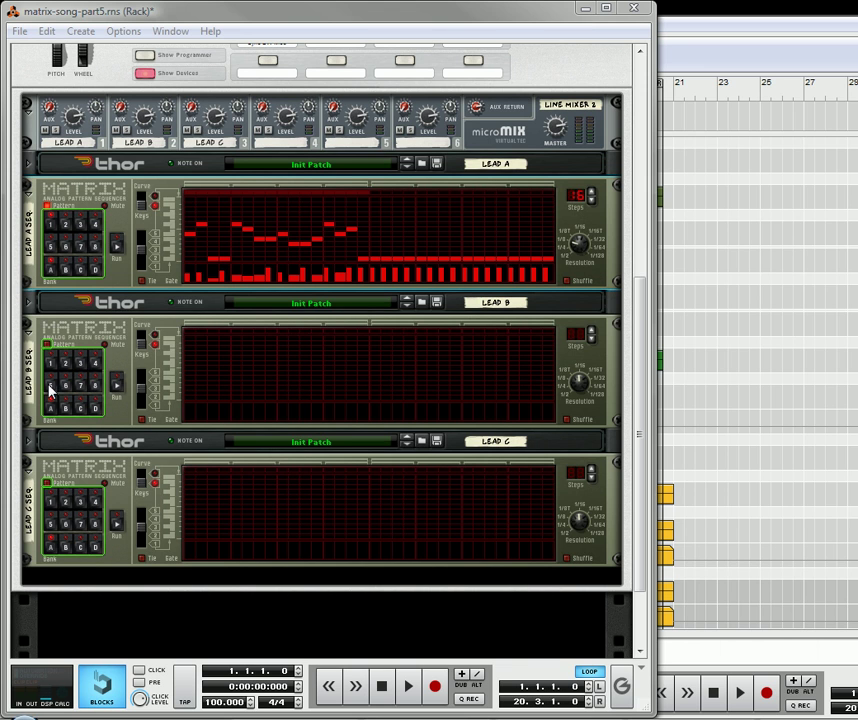
Switch Lead A, B and C sequencers to note patterns, set Lead A and C to 1/32, and stop playback.
left_click(47, 249)
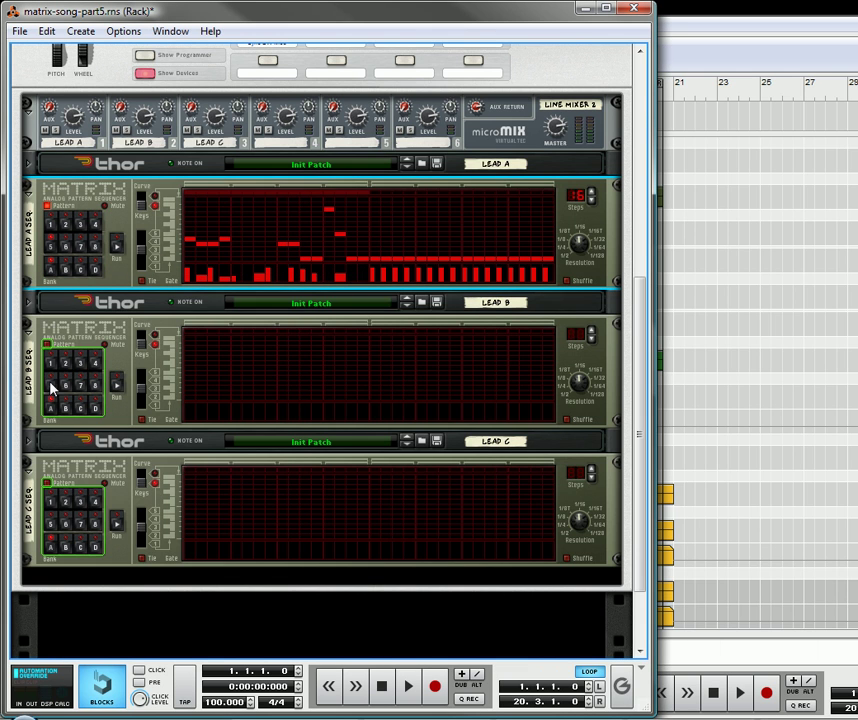
left_click(51, 387)
left_click(46, 530)
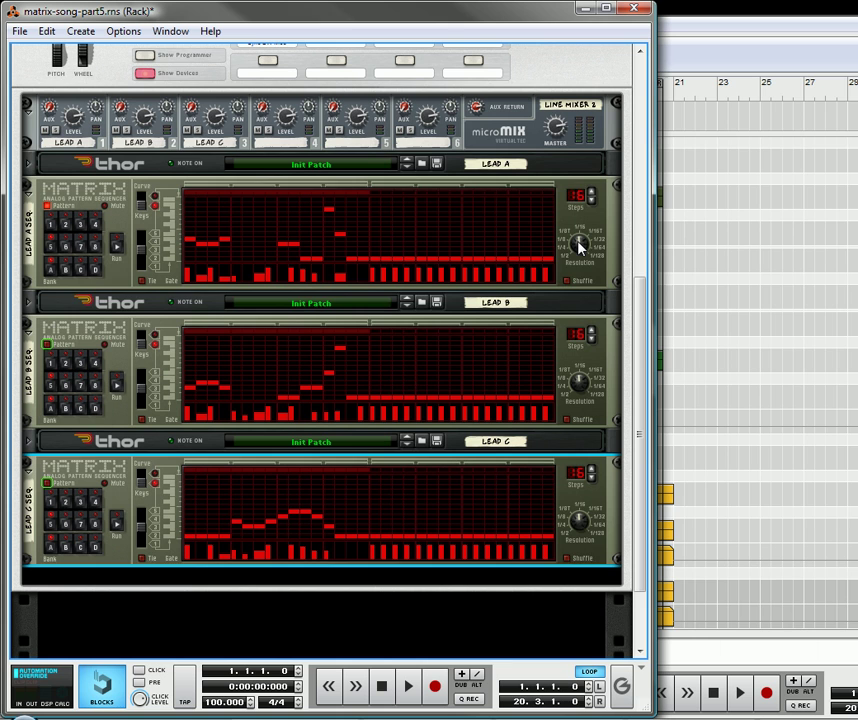
mouse_move(580, 245)
left_mouse_down()
mouse_move(580, 255)
mouse_move(566, 250)
left_mouse_up()
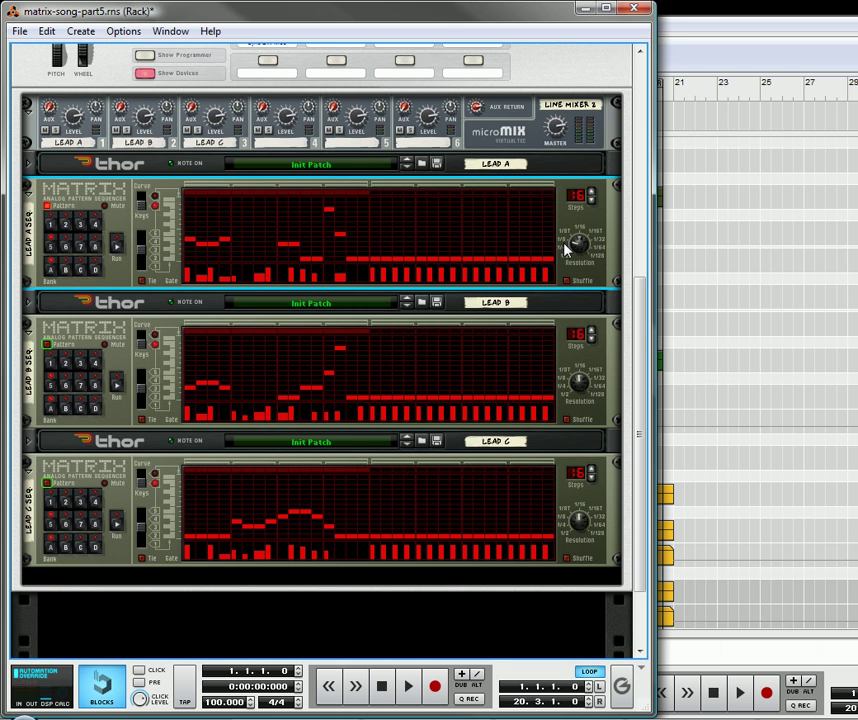
left_click(590, 395)
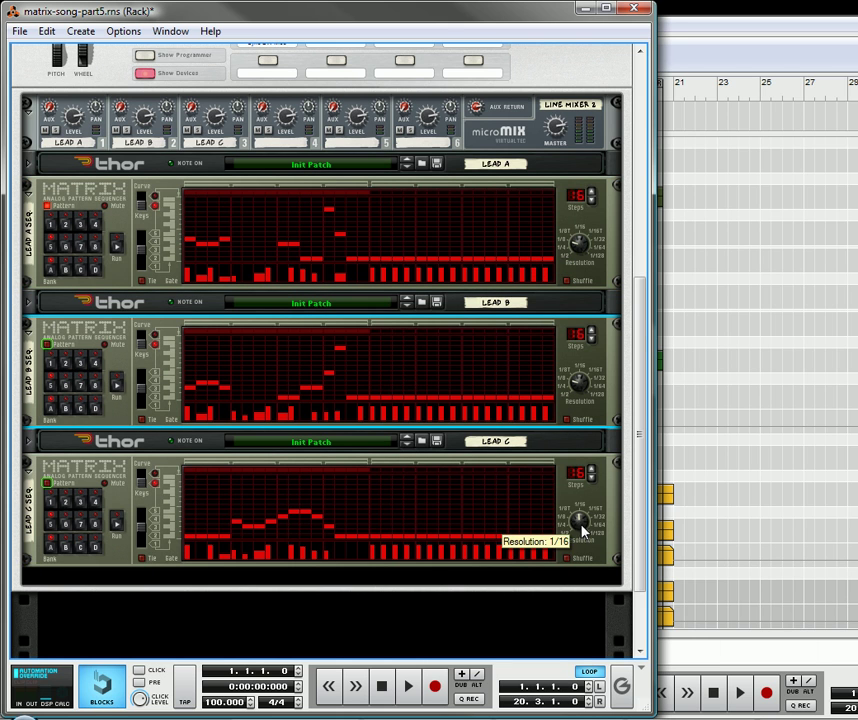
left_click(580, 523)
left_click_drag(580, 523, 580, 534)
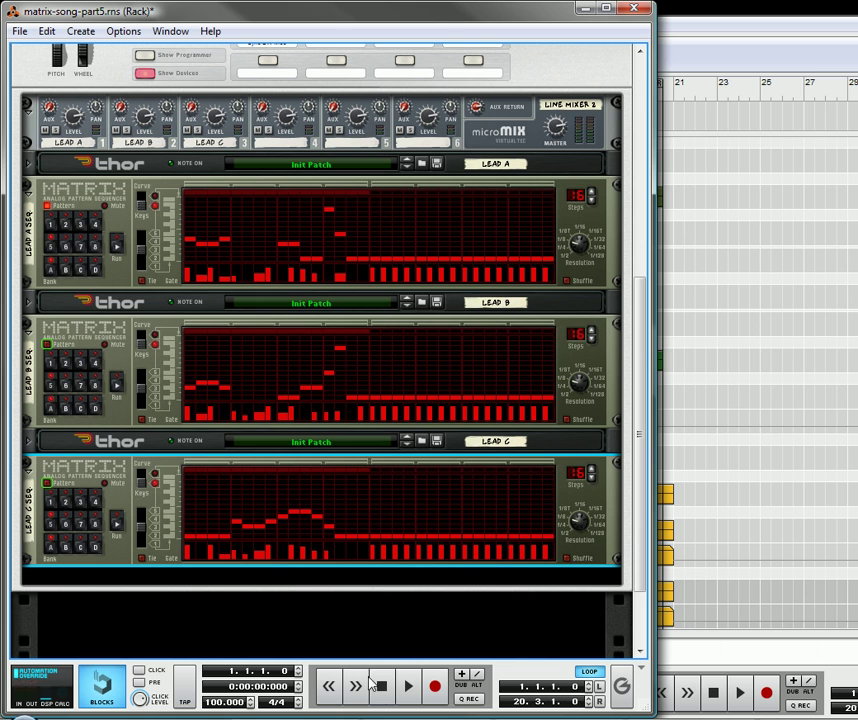
left_click(381, 688)
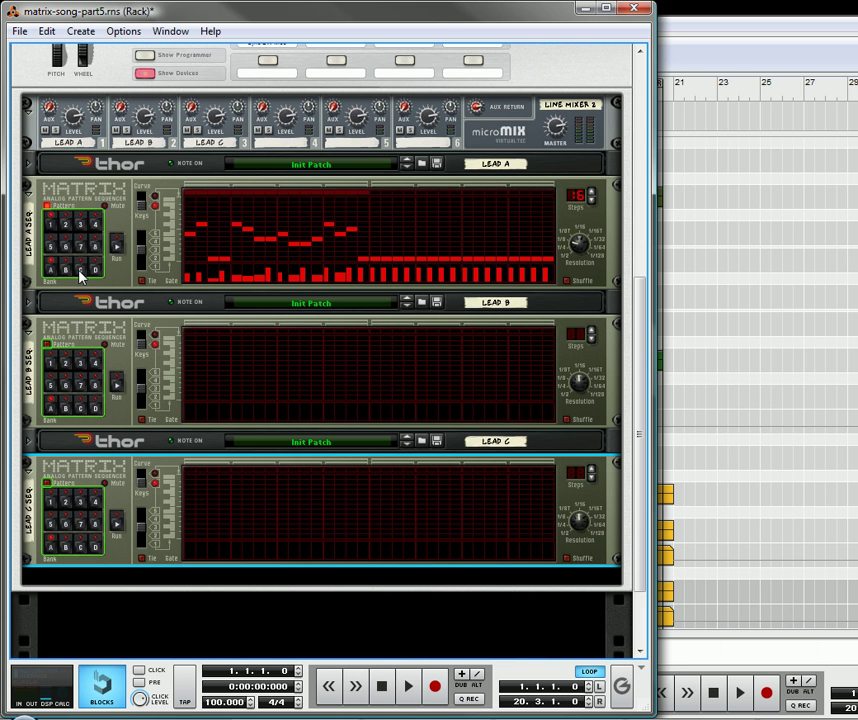
Add a Matrix Pattern Sequencer and a Spider CV Merger & Splitter, then flip the rack around.
scroll(203, 255, "down", 2)
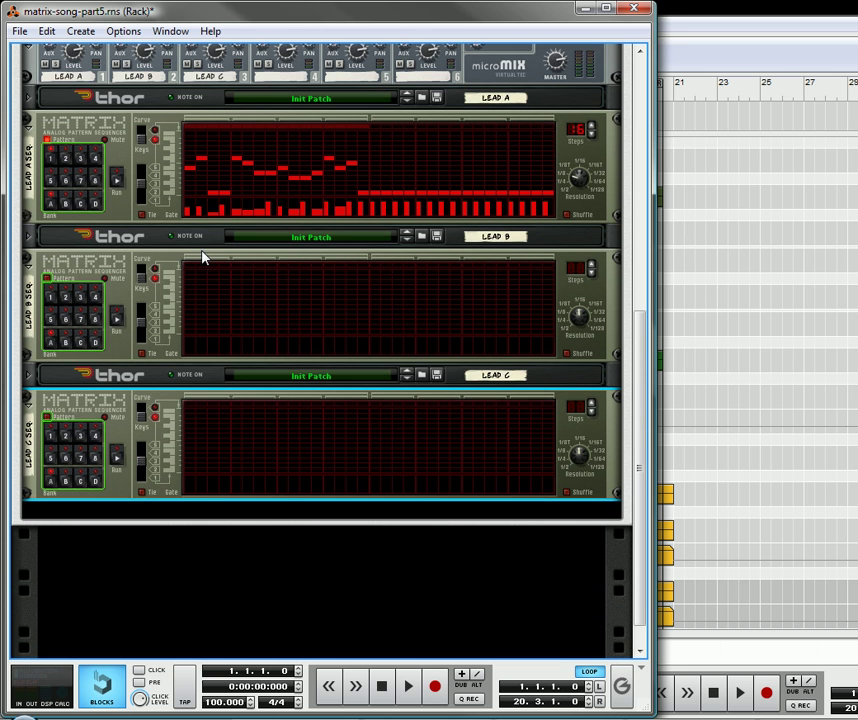
right_click(214, 512)
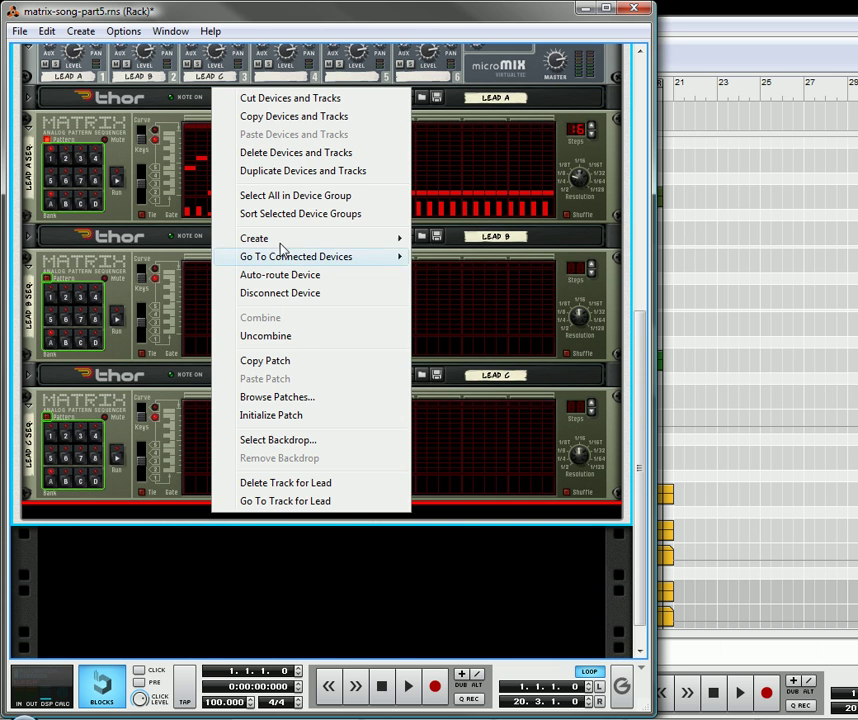
mouse_move(283, 244)
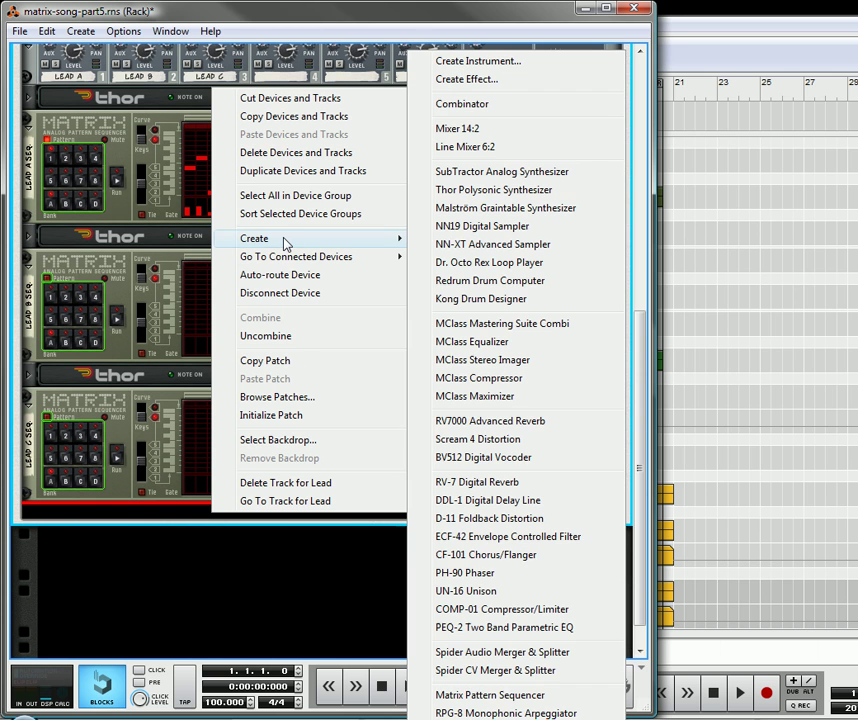
left_click(492, 694)
right_click(226, 615)
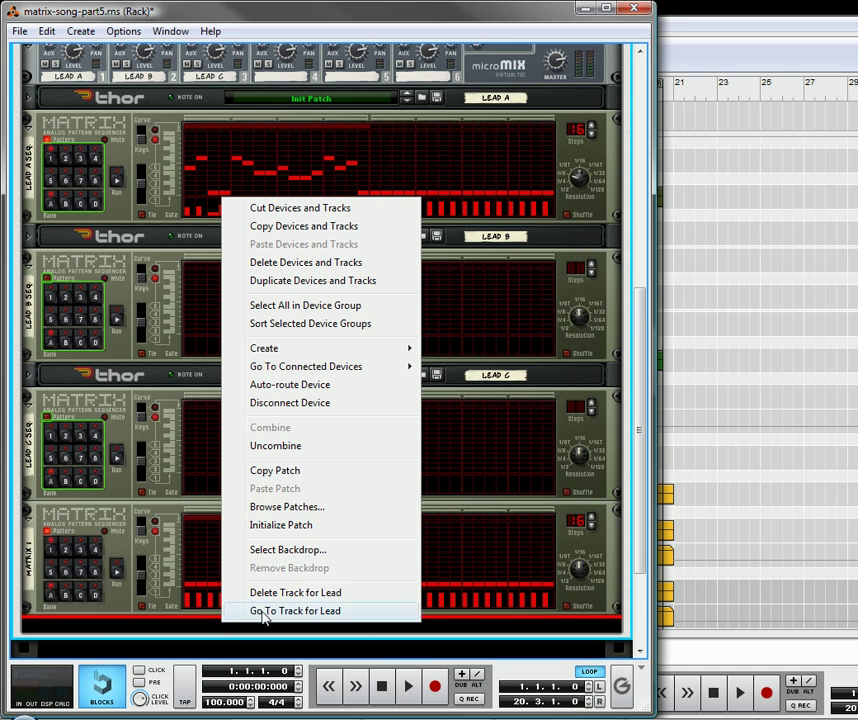
mouse_move(300, 348)
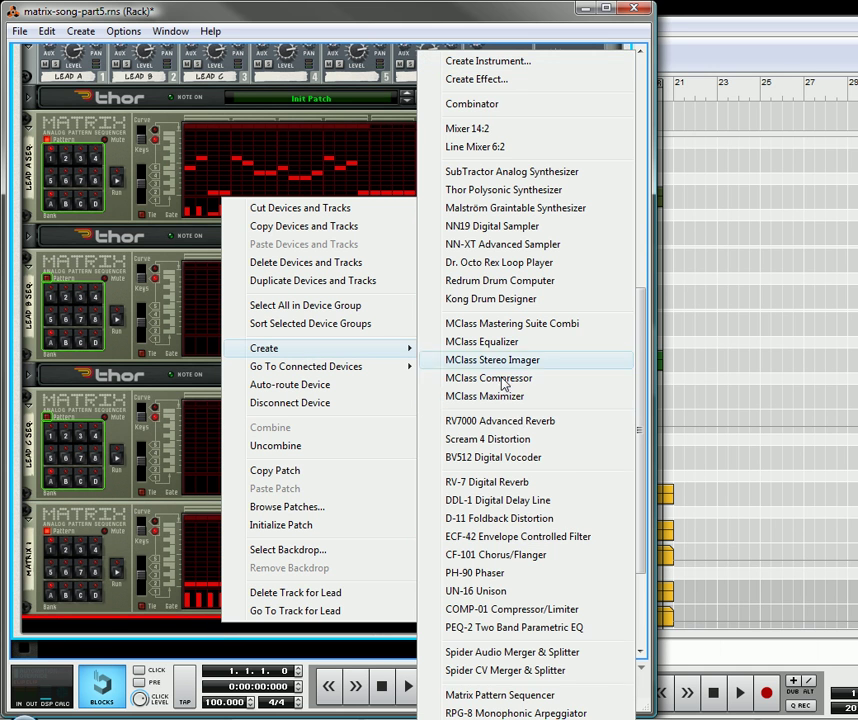
left_click(494, 670)
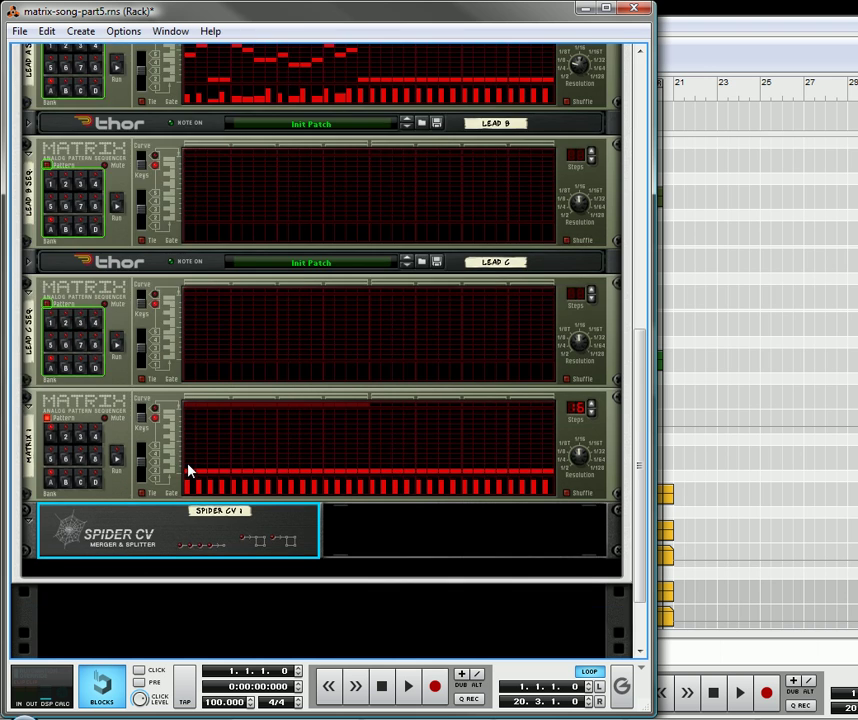
key("Tab")
Cable Matrix 1 Curve CV into Spider Split A and feed its outputs to Lead B and C Thors' Amp Level inputs.
left_click_drag(70, 431, 272, 216)
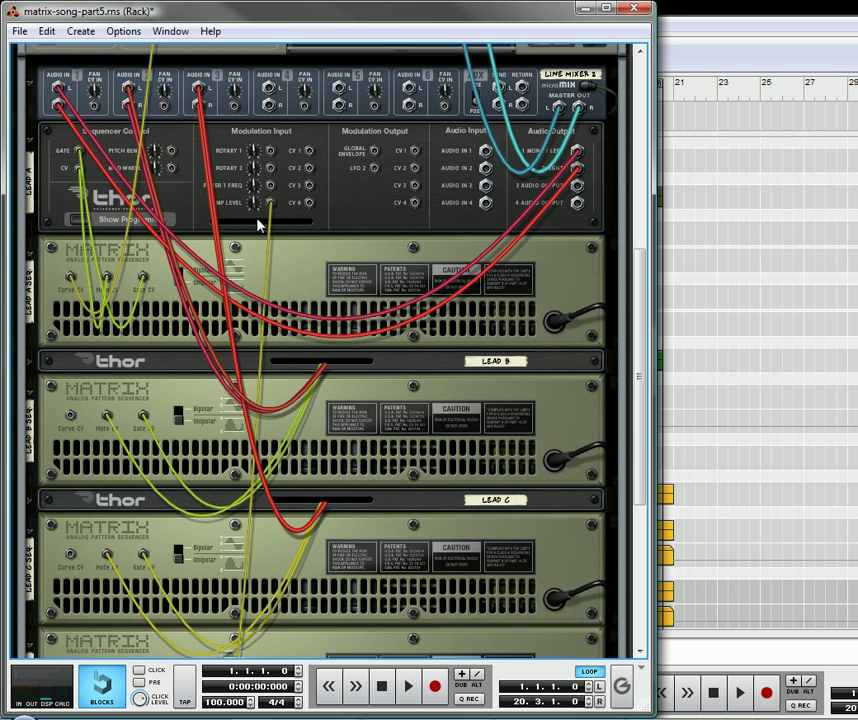
left_click(28, 362)
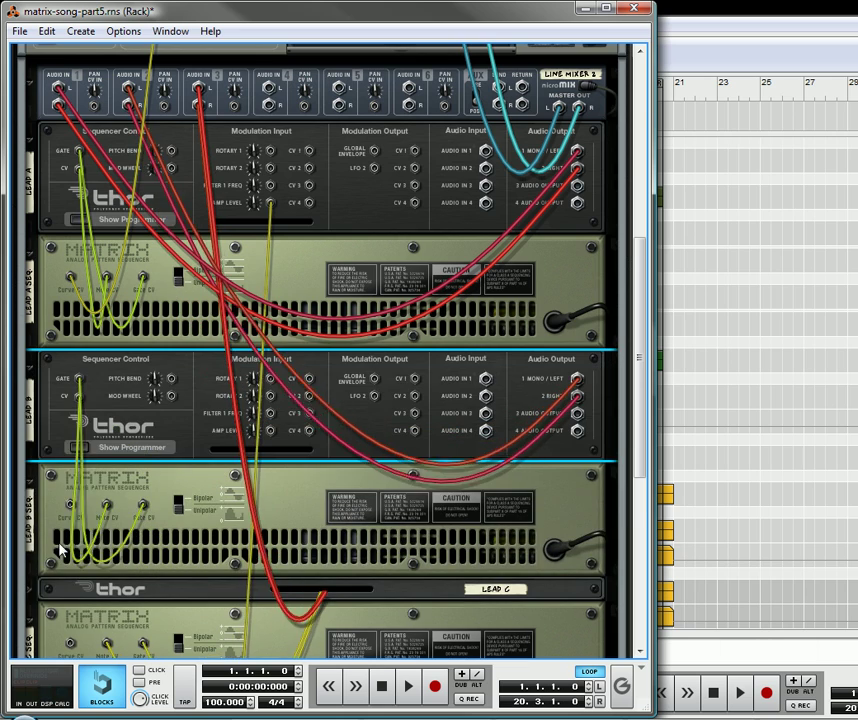
left_click(30, 572)
scroll(80, 488, "down", 1)
scroll(80, 488, "down", 10)
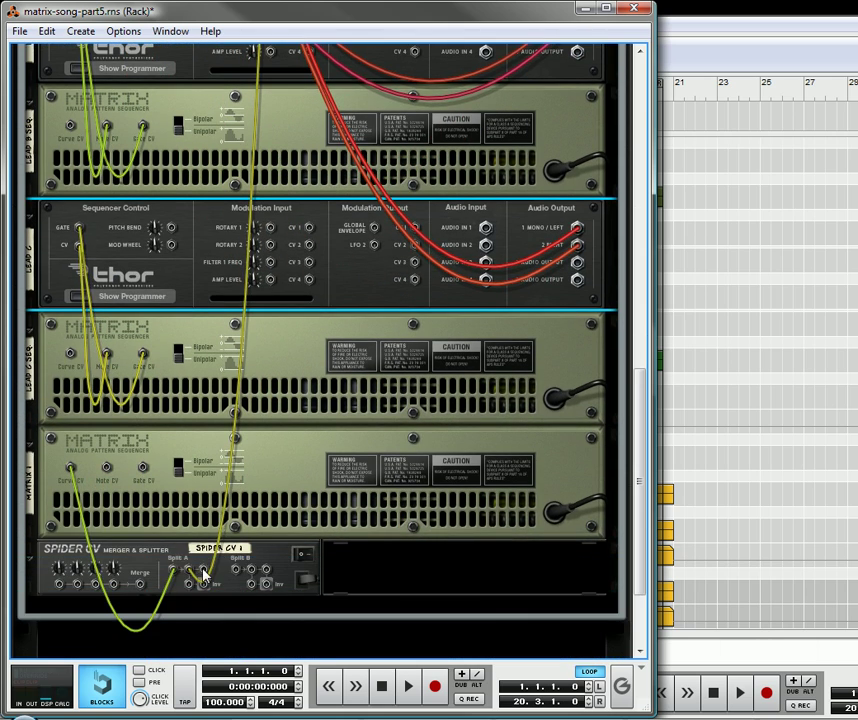
mouse_move(203, 573)
left_mouse_down()
mouse_move(318, 80)
mouse_move(283, 191)
mouse_move(259, 163)
mouse_move(277, 163)
mouse_move(268, 165)
left_mouse_up()
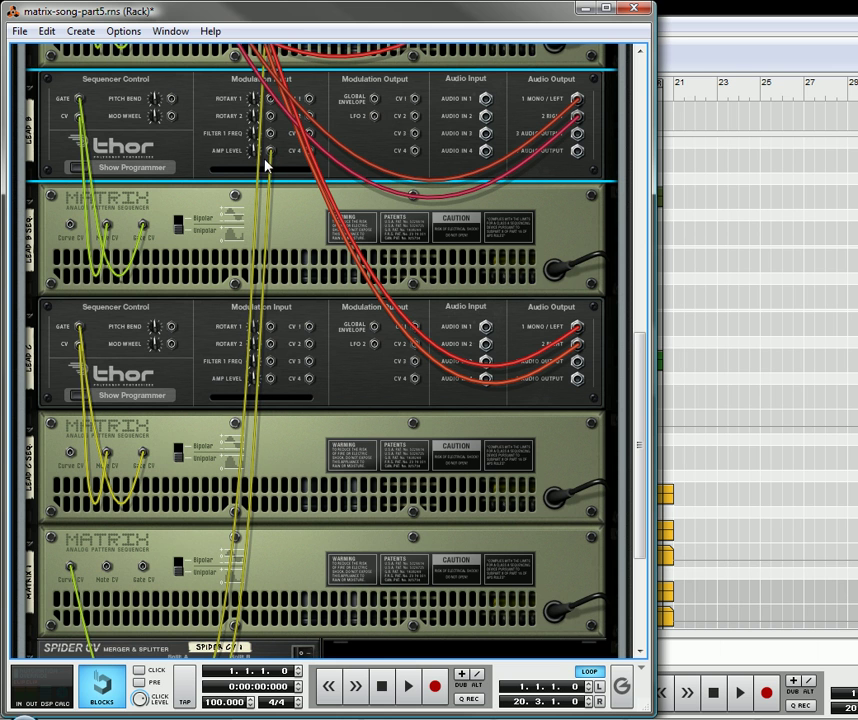
mouse_move(268, 382)
left_mouse_down()
mouse_move(270, 560)
mouse_move(257, 617)
mouse_move(188, 572)
left_mouse_up()
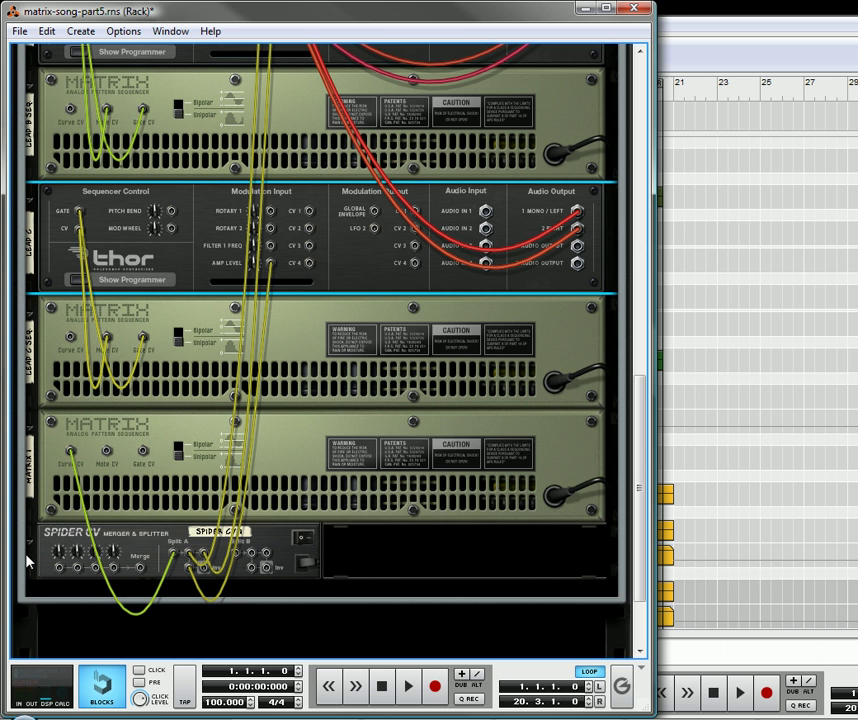
key("Tab")
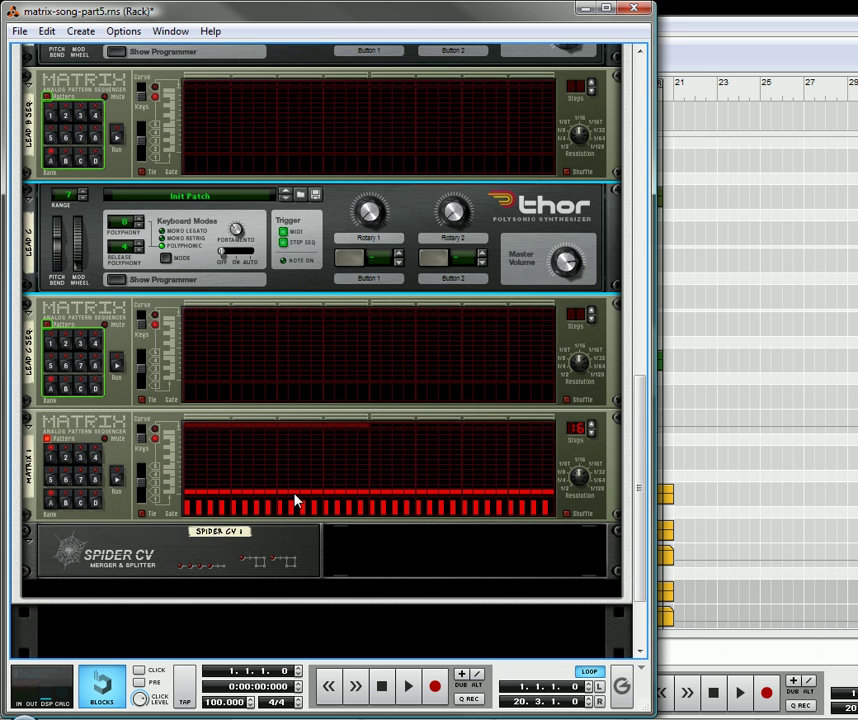
Shorten Matrix 1 to 12 steps, start playback, and draw curve bars in steps 1 and 3–7.
left_click_drag(578, 432, 578, 440)
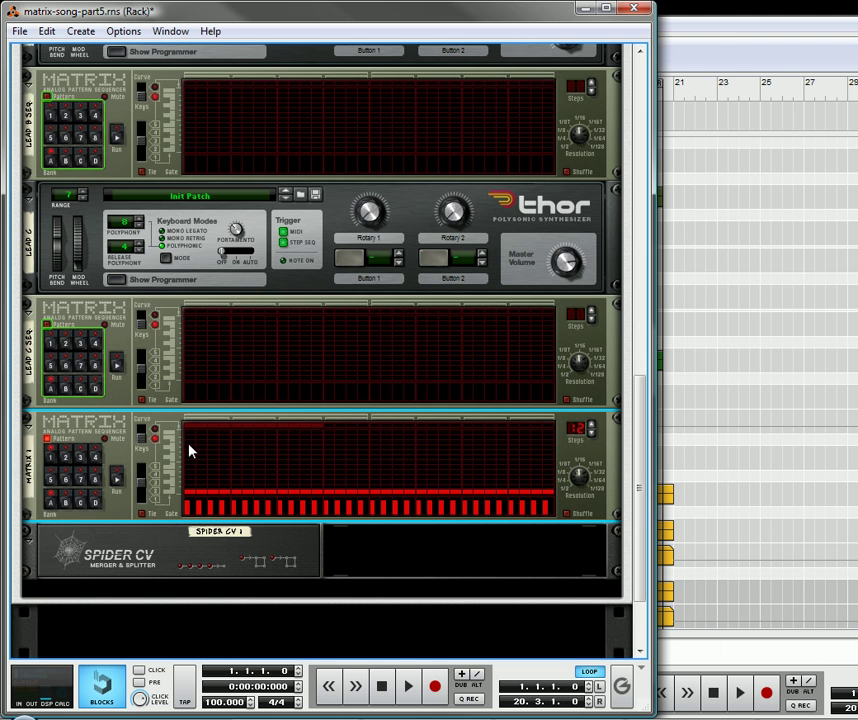
left_click(408, 685)
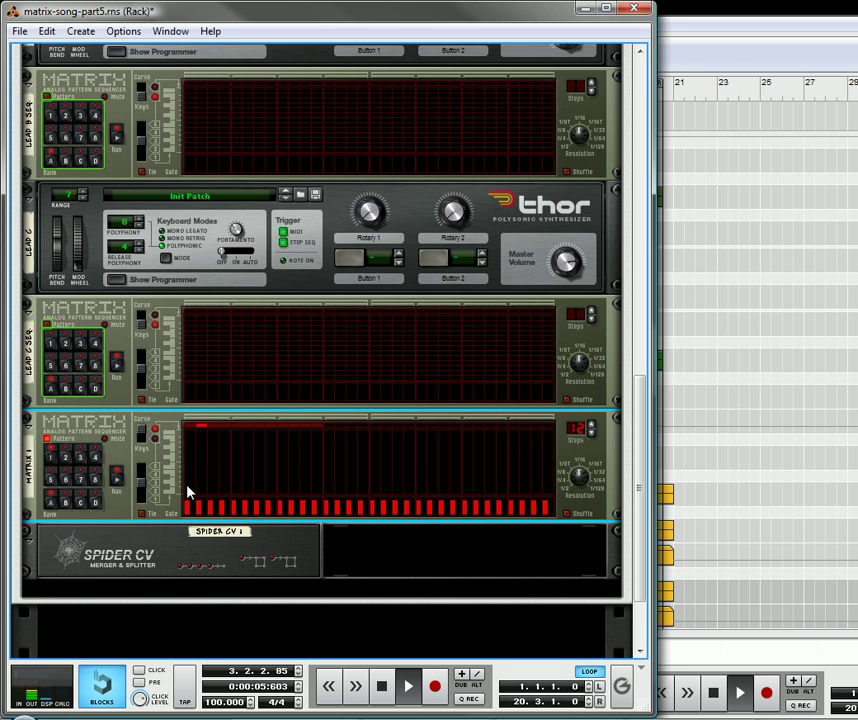
mouse_move(186, 492)
left_mouse_down()
mouse_move(180, 402)
mouse_move(215, 424)
left_mouse_up()
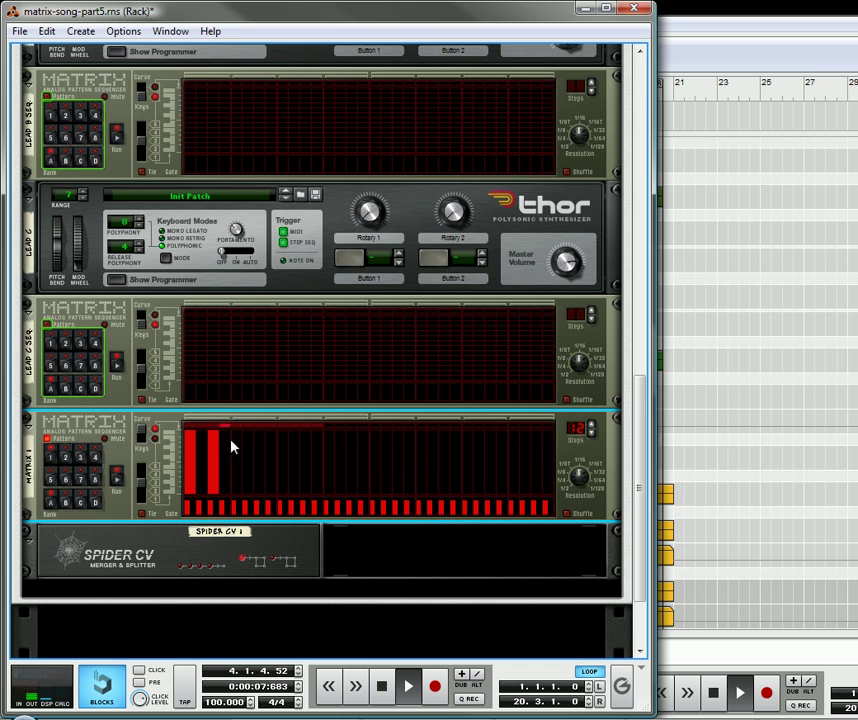
left_click(237, 438)
left_click(249, 435)
left_click(260, 444)
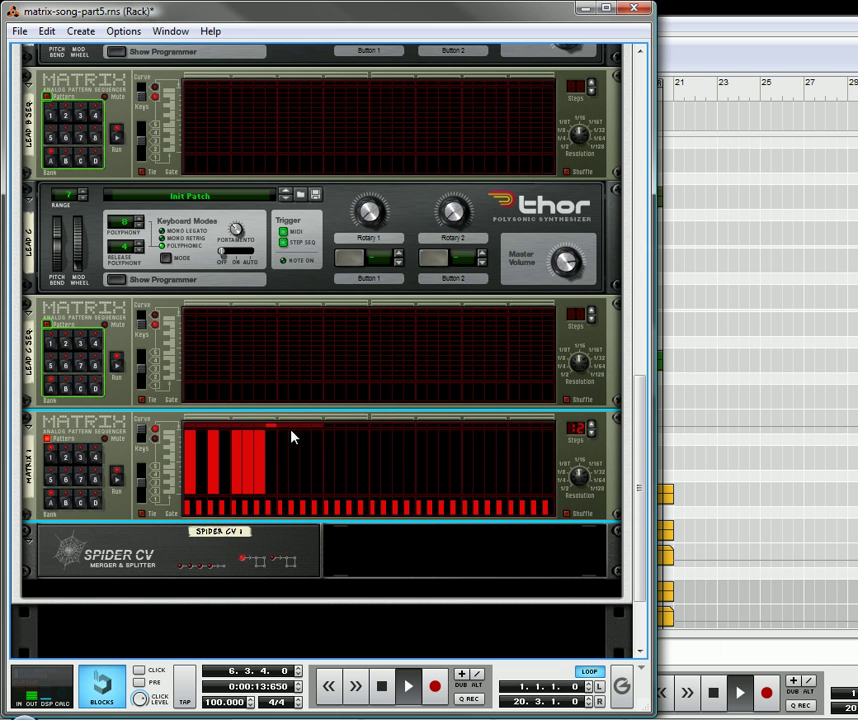
left_click(283, 440)
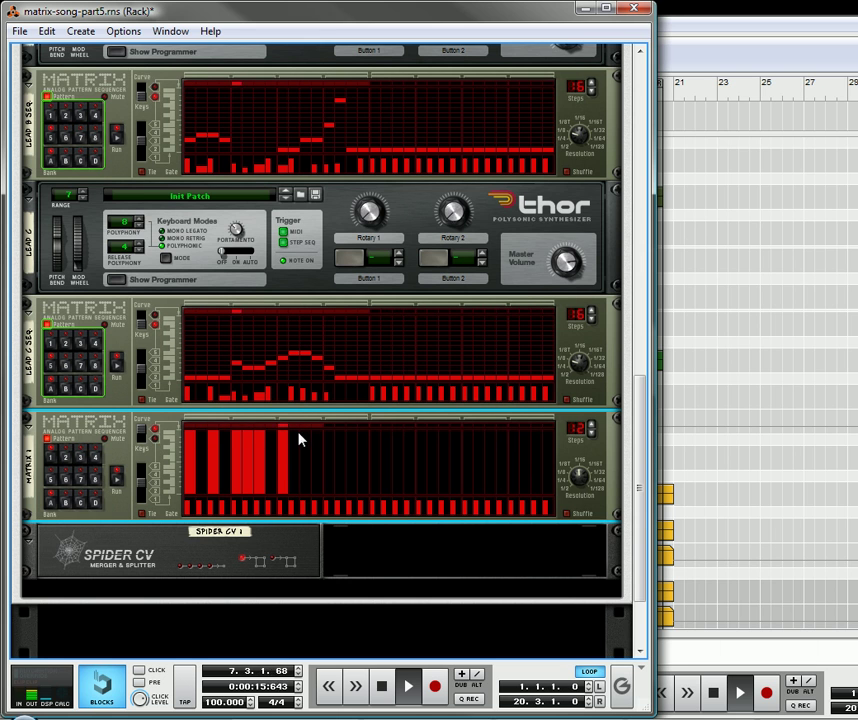
left_click(305, 440)
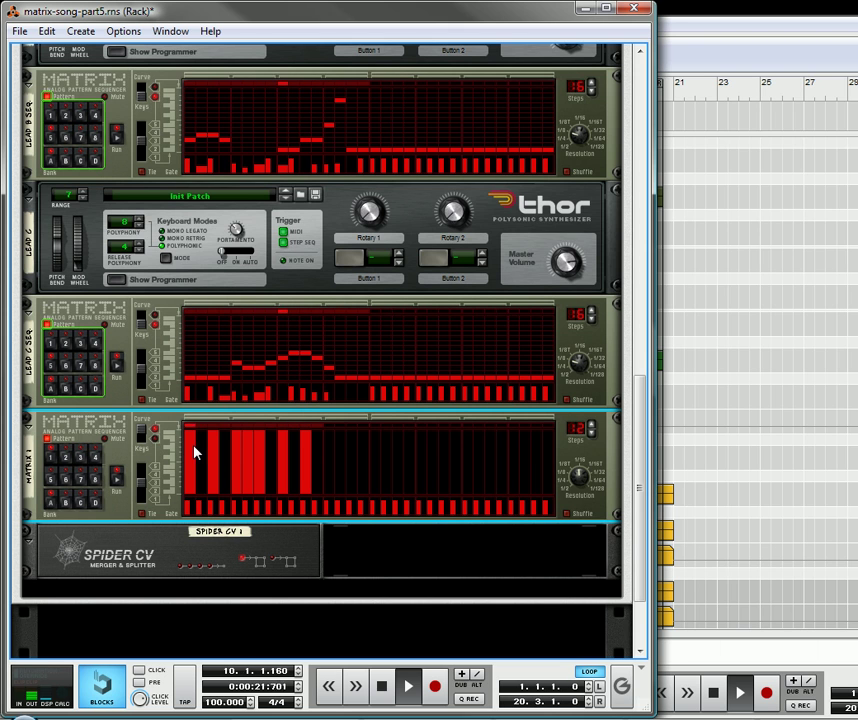
Lower the curve bars in steps 1, 2, 6 and 7, then fold the Matrix 1 panel.
mouse_move(195, 453)
left_mouse_down()
mouse_move(226, 465)
mouse_move(238, 454)
mouse_move(244, 466)
mouse_move(279, 460)
left_mouse_up()
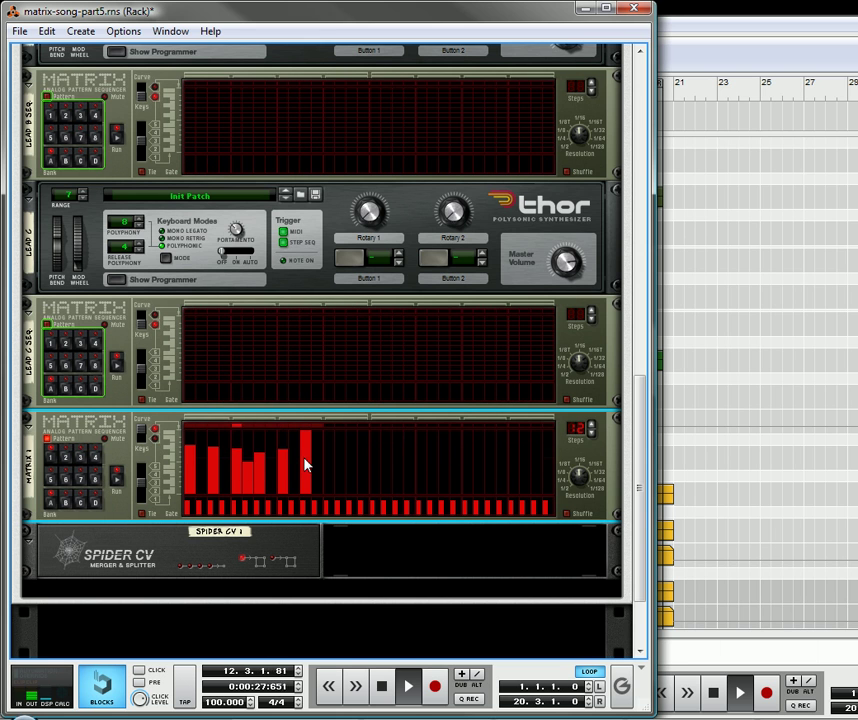
left_click(305, 459)
left_click(193, 467)
left_click(216, 456)
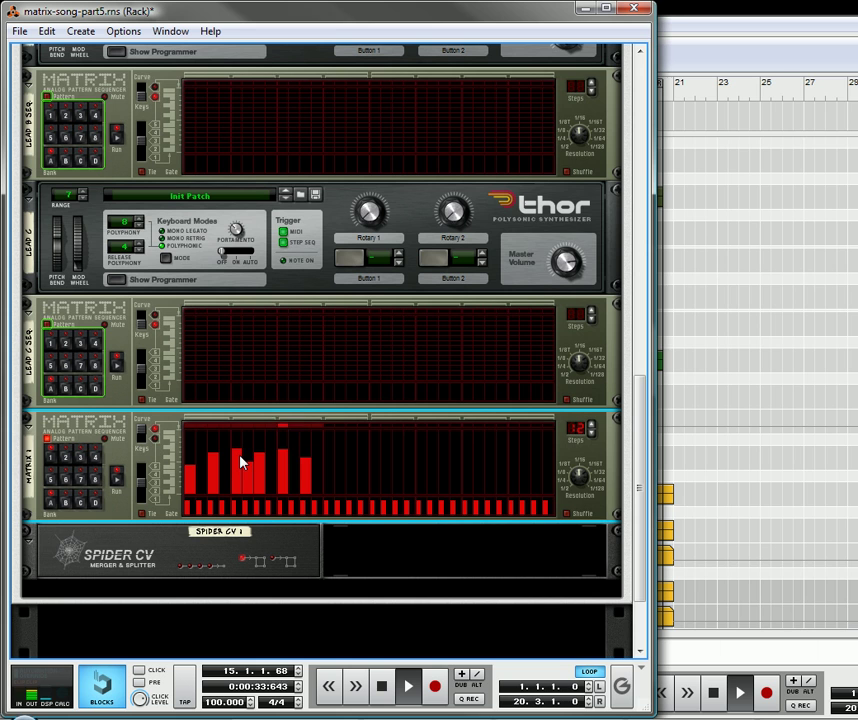
left_click(248, 478)
left_click(30, 428)
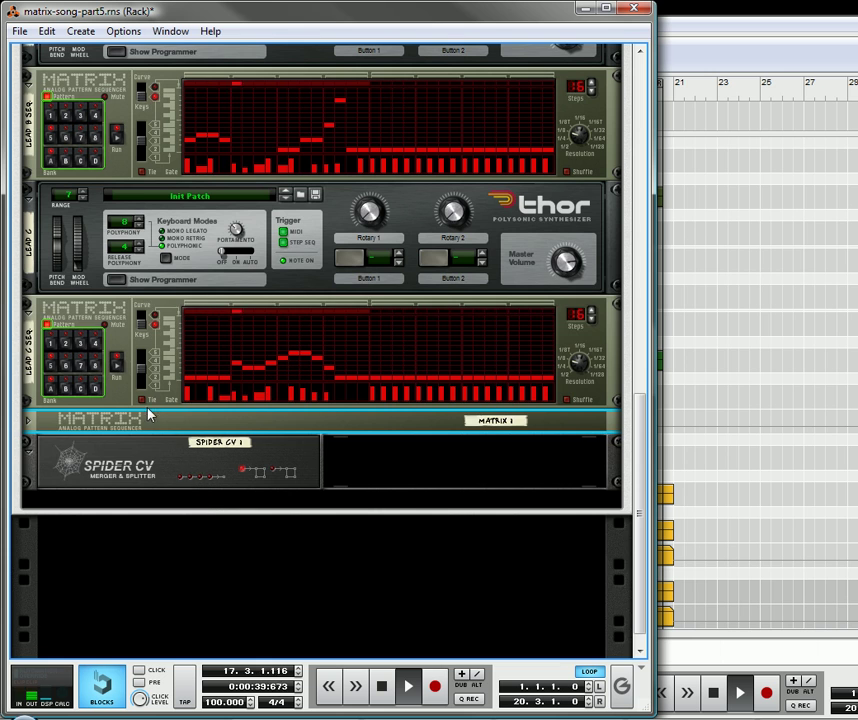
Fold the Lead A, B and C sequencer panels and the Lead A and B Thor synths.
scroll(148, 414, "up", 3)
left_click(28, 453)
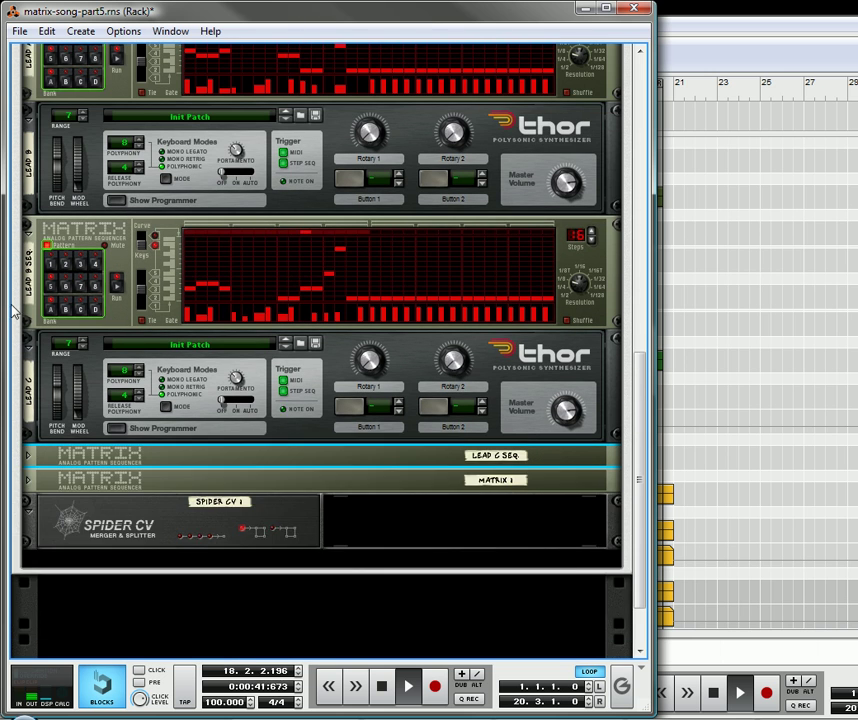
scroll(16, 316, "up", 2)
left_click(27, 306)
scroll(42, 265, "up", 3)
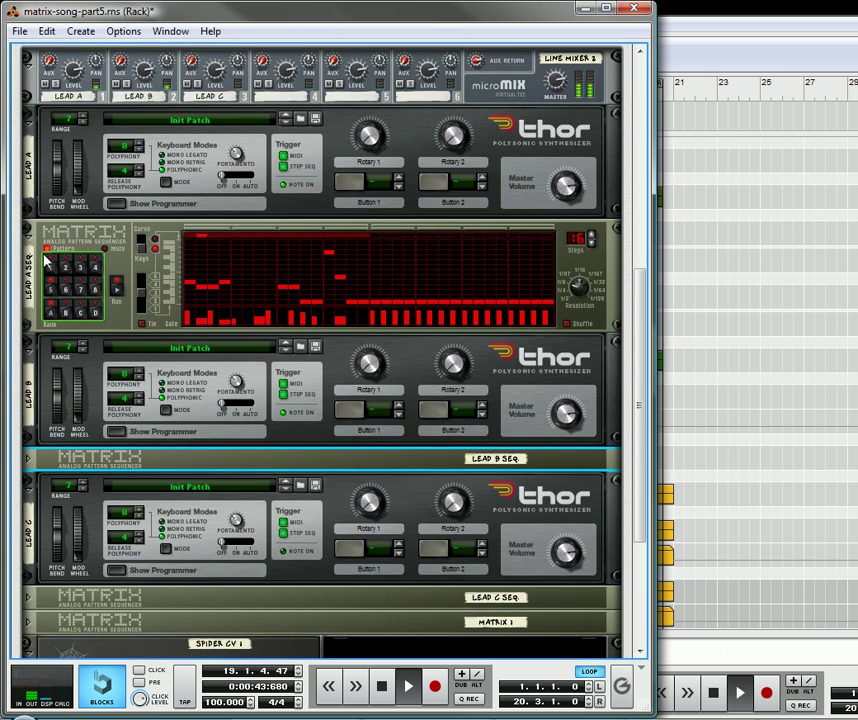
left_click(28, 231)
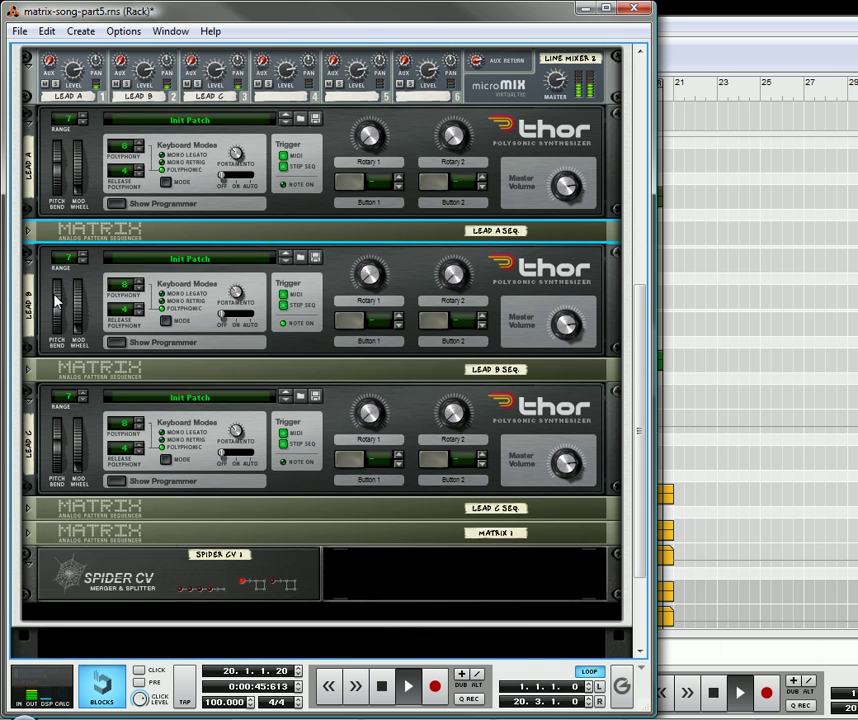
scroll(40, 285, "up", 3)
left_click(30, 270)
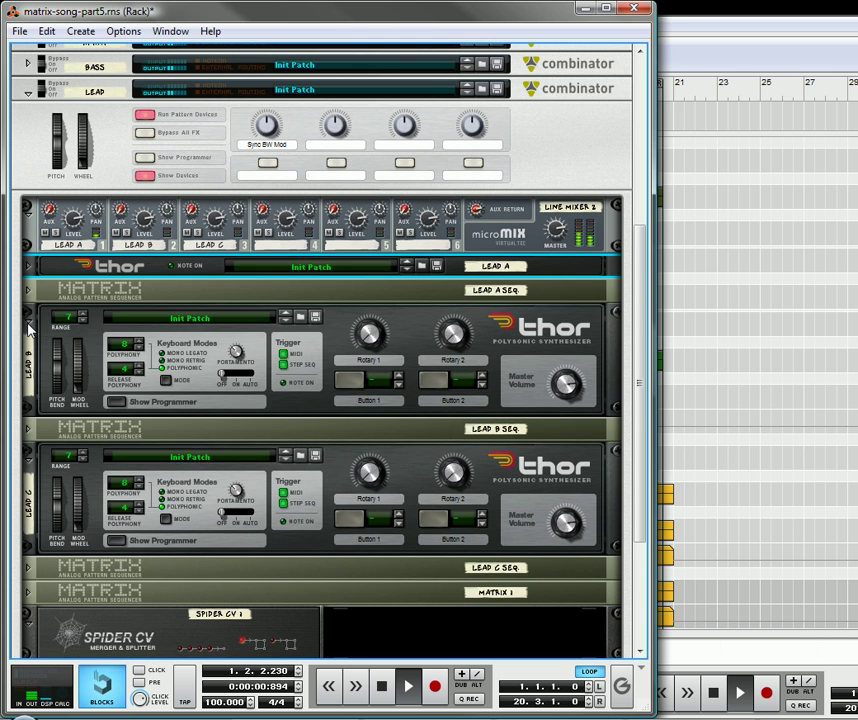
left_click(28, 310)
Expand the Lead A, B, C and Matrix 1 sequencers, stop playback, and fold Lead C's Thor.
left_click(28, 291)
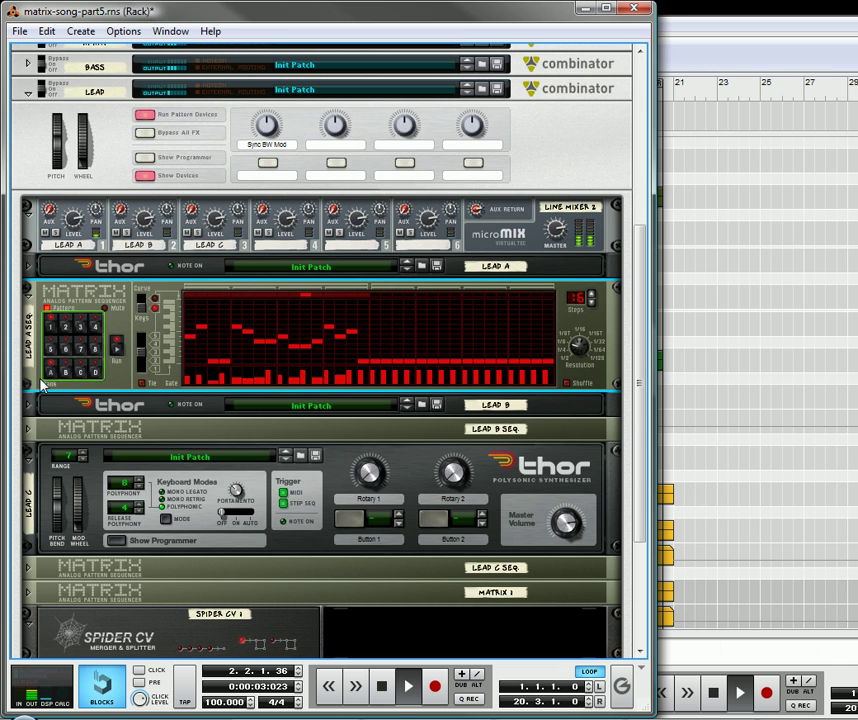
left_click(30, 435)
scroll(62, 468, "down", 5)
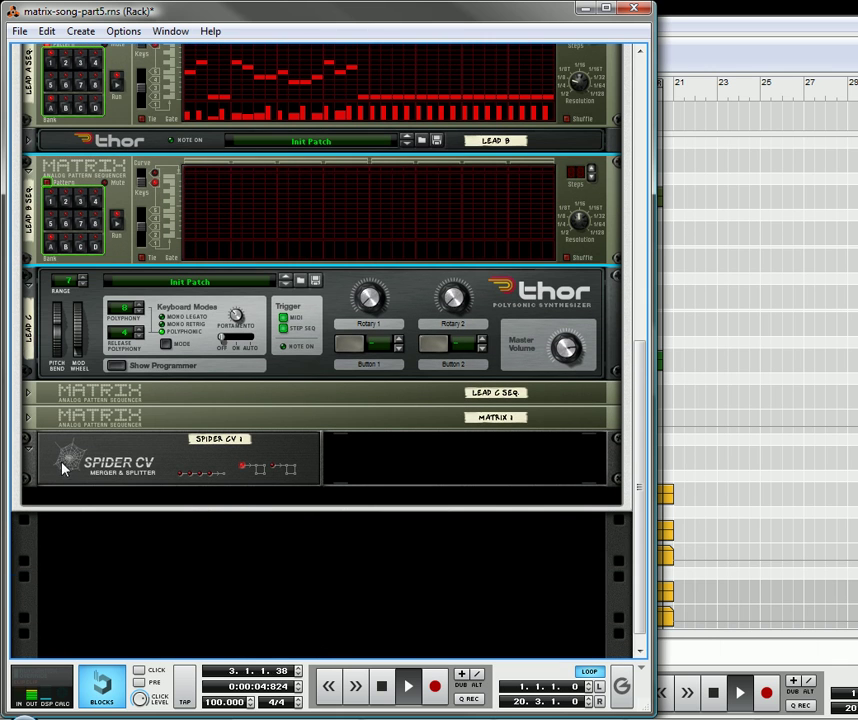
left_click(380, 686)
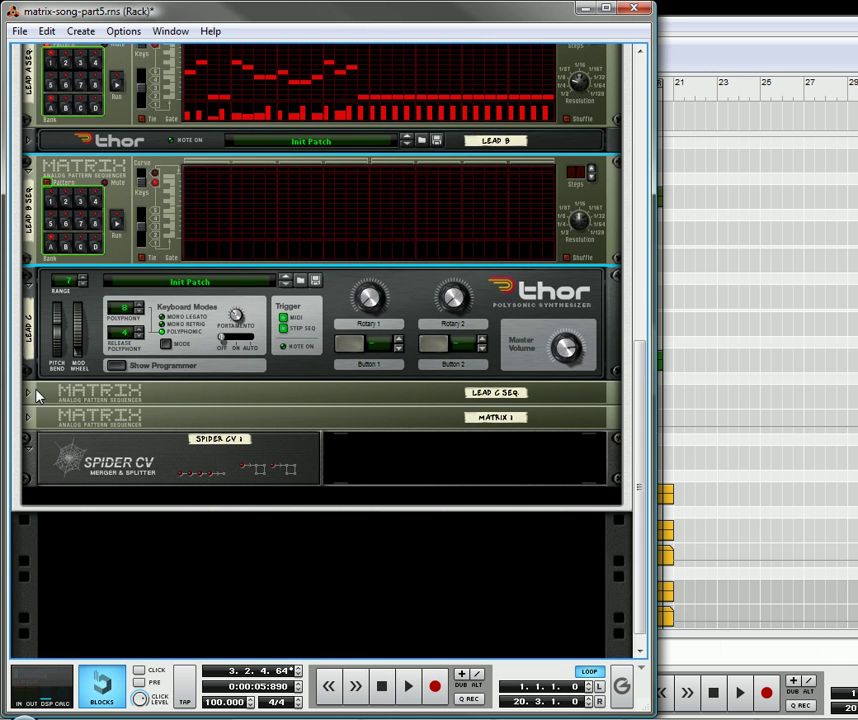
left_click(30, 398)
left_click(30, 510)
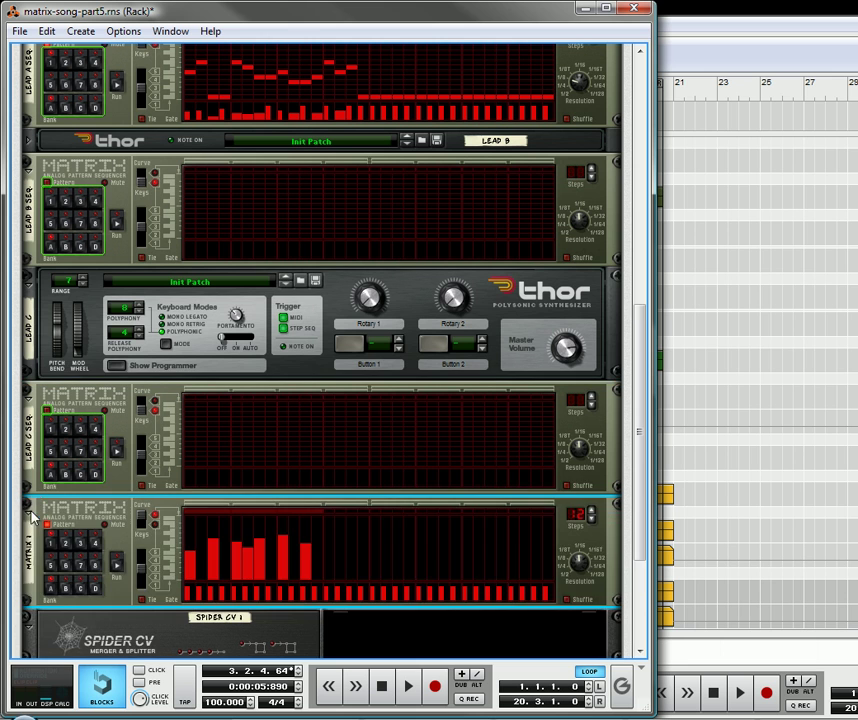
left_click(30, 278)
scroll(175, 350, "up", 6)
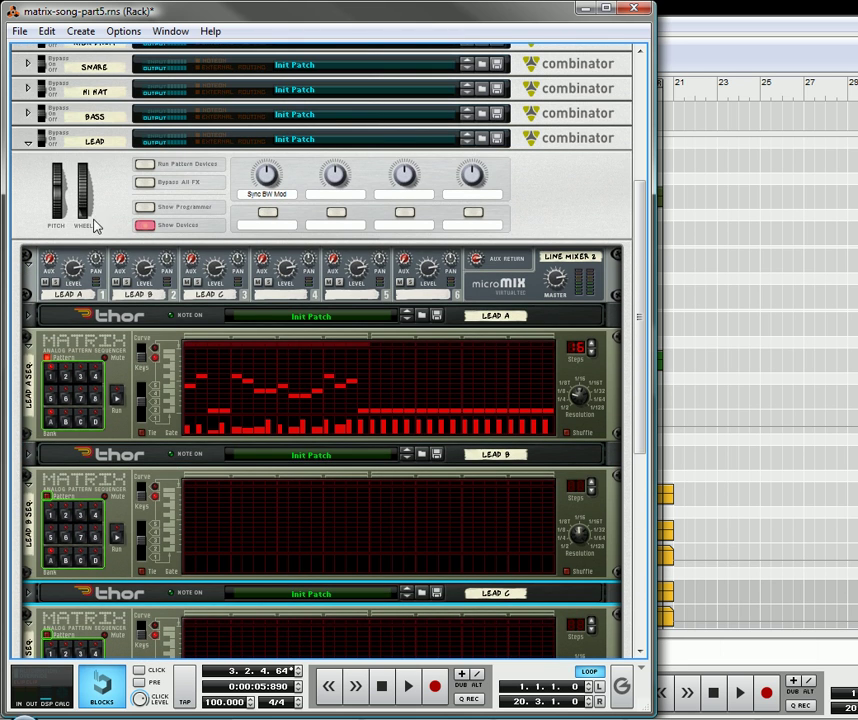
Fold the Lead combinator and create a new Combinator 1 below it.
left_click(145, 226)
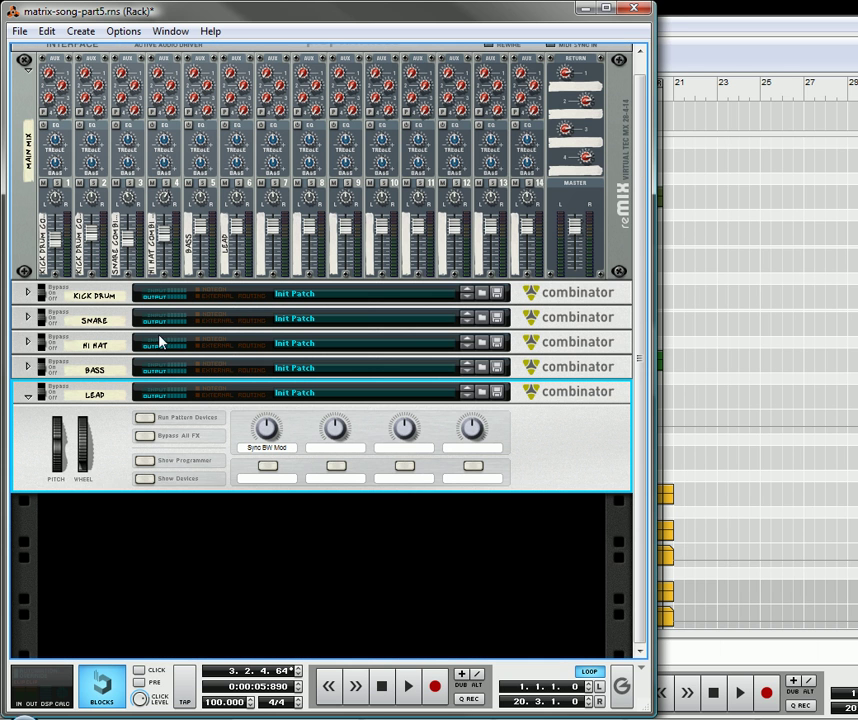
left_click(28, 397)
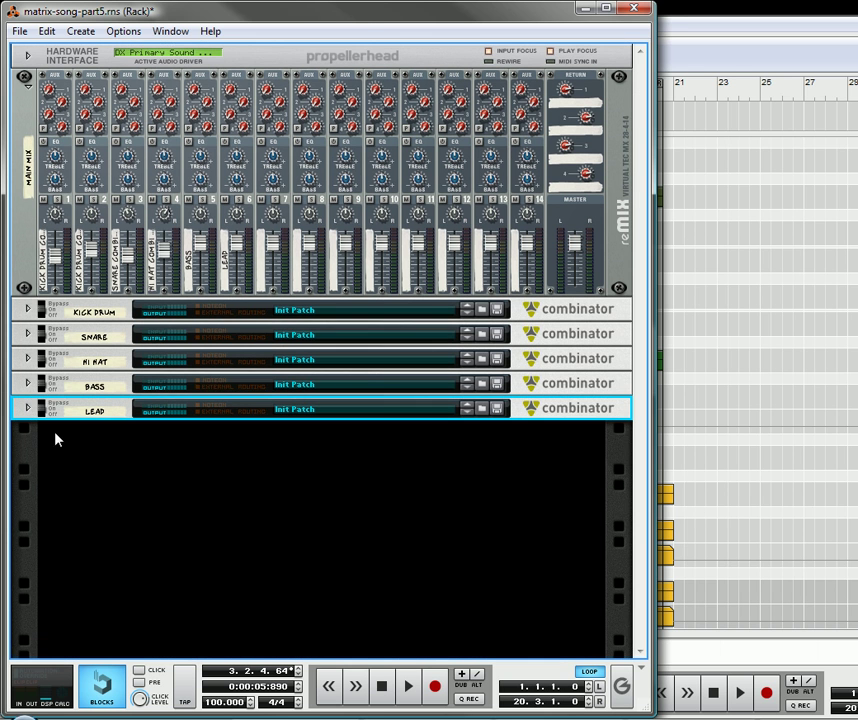
right_click(155, 470)
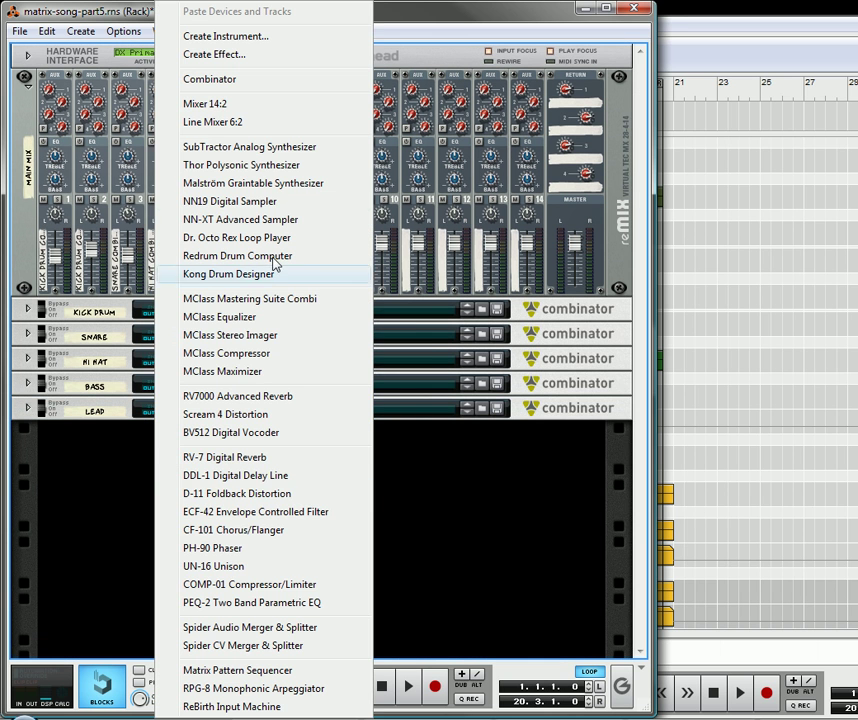
left_click(251, 80)
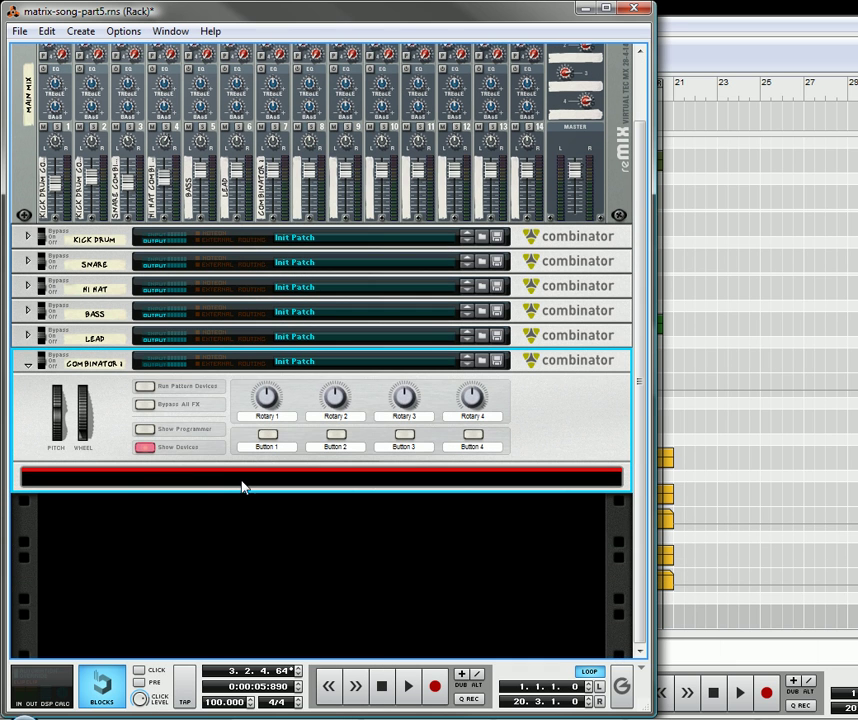
Add a Thor synth inside Combinator 1 with its full programmer shown.
right_click(243, 488)
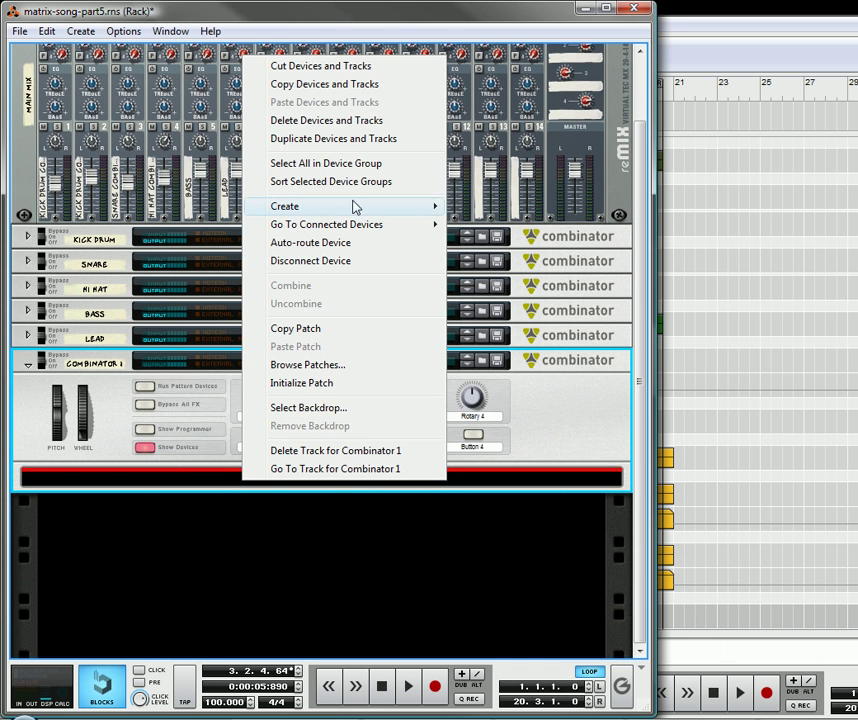
mouse_move(354, 206)
left_click(530, 190)
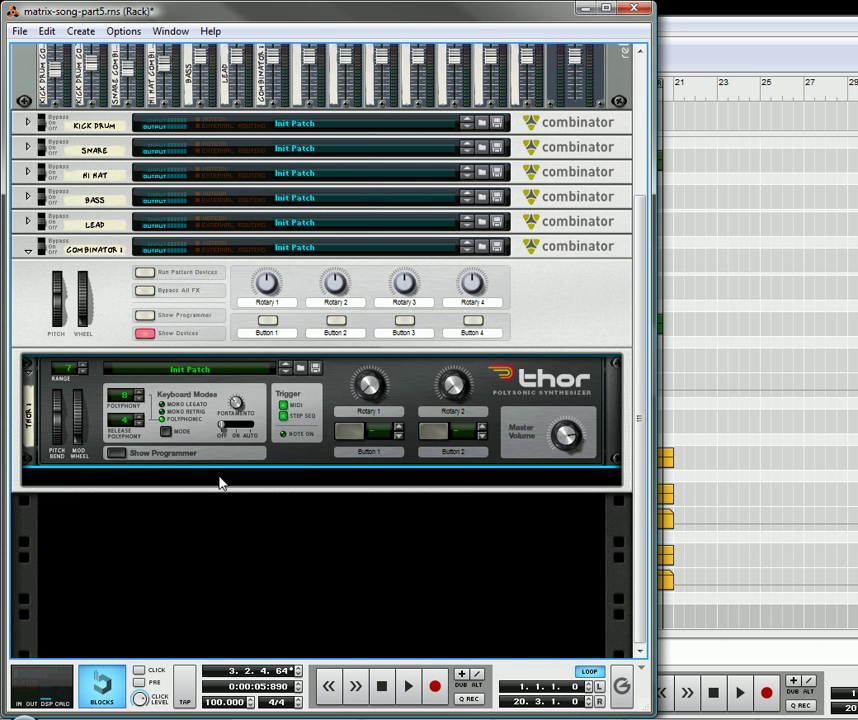
left_click(118, 455)
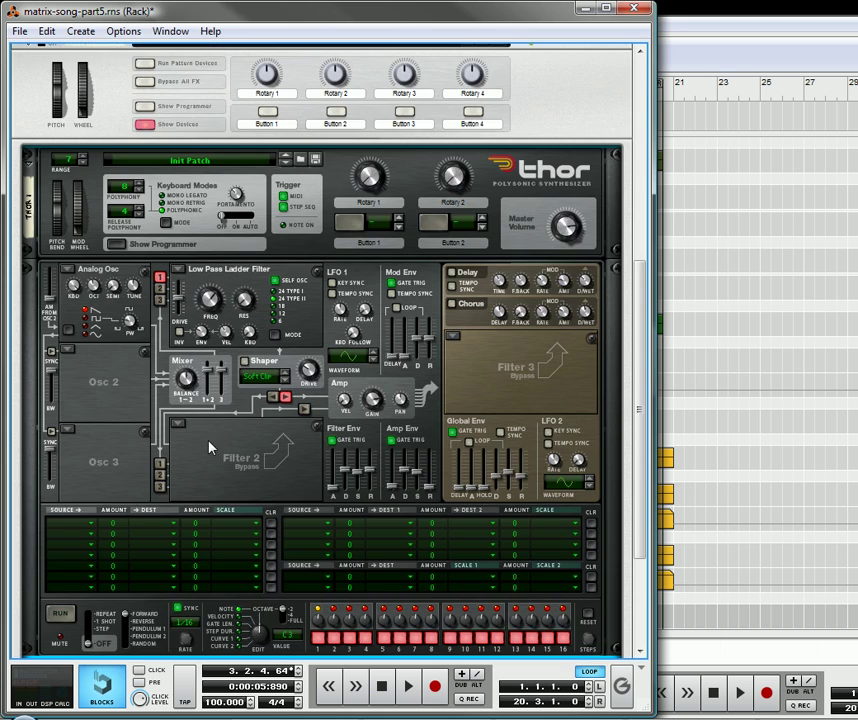
scroll(215, 470, "down", 3)
Add a UN-16 Unison after the Thor and an RV7000 reverb below it.
right_click(218, 507)
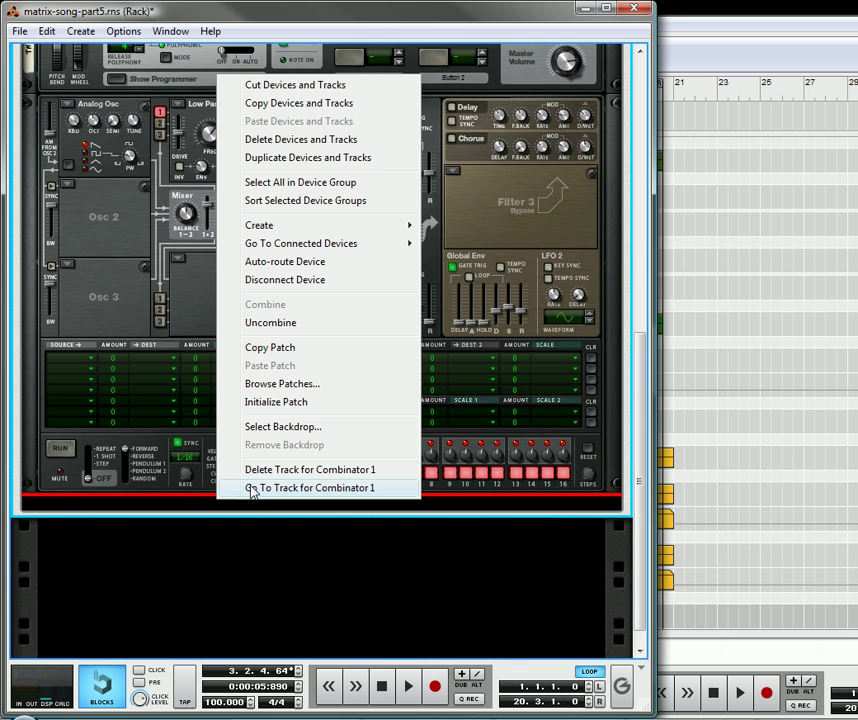
left_click(304, 229)
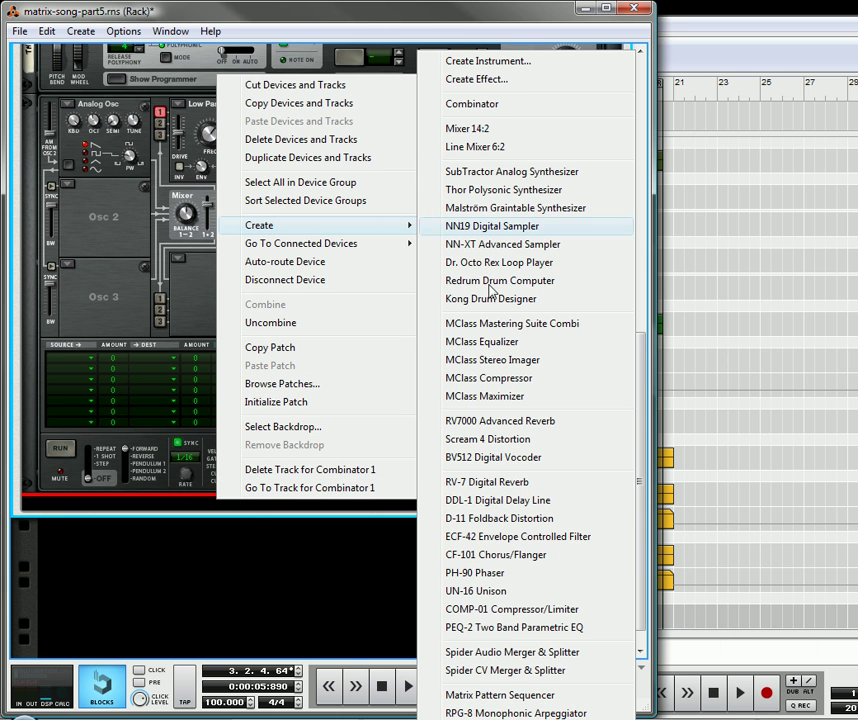
left_click(506, 596)
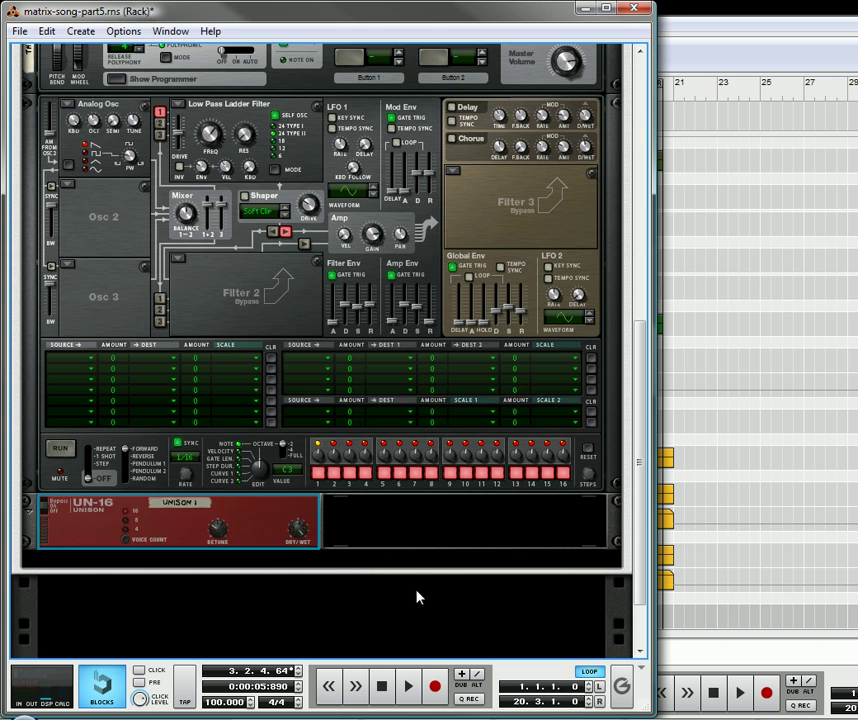
right_click(252, 528)
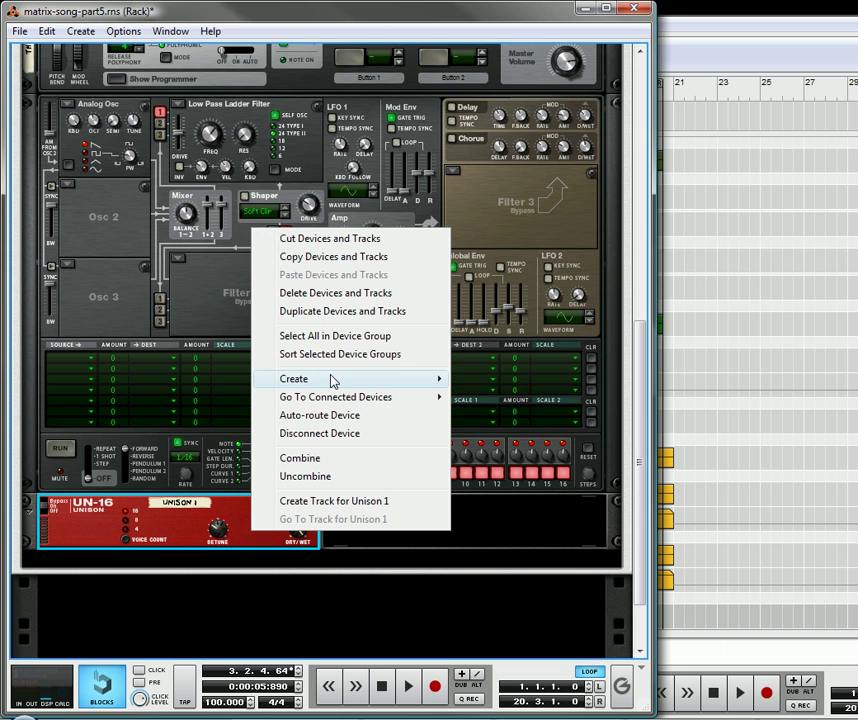
mouse_move(437, 380)
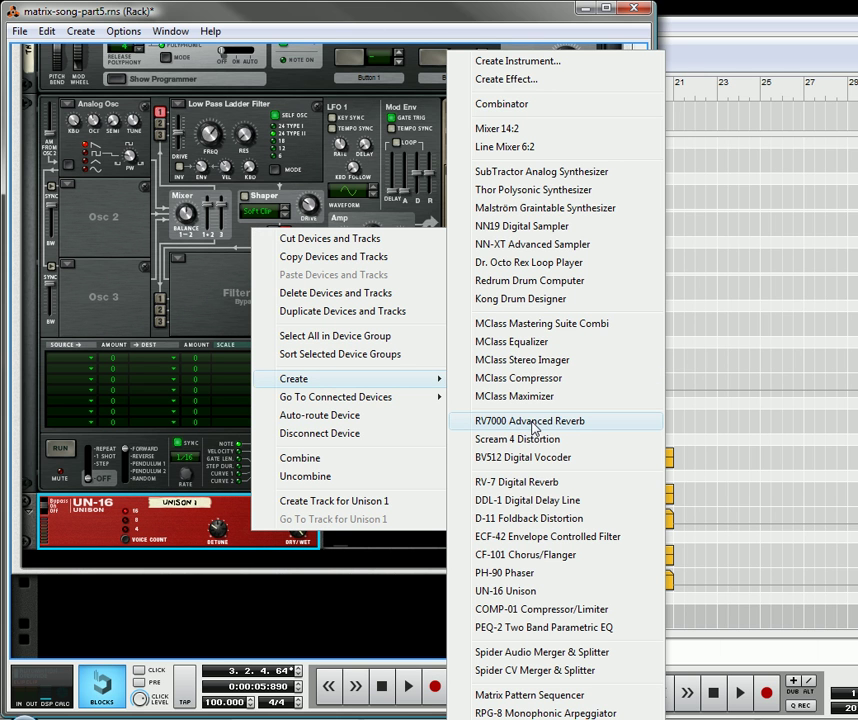
left_click(532, 421)
scroll(160, 360, "up", 5)
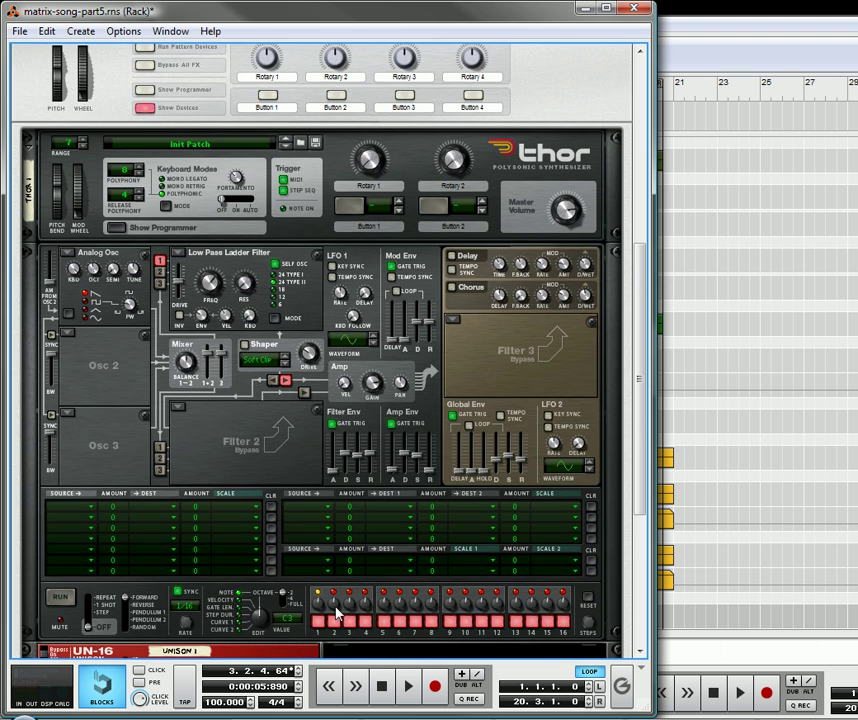
scroll(367, 577, "up", 6)
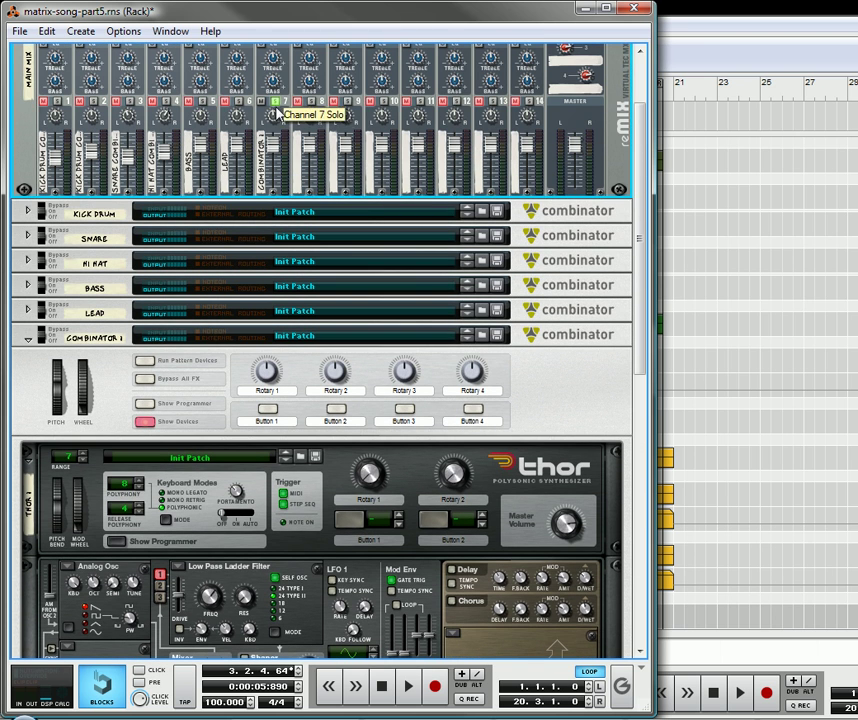
scroll(278, 190, "down", 5)
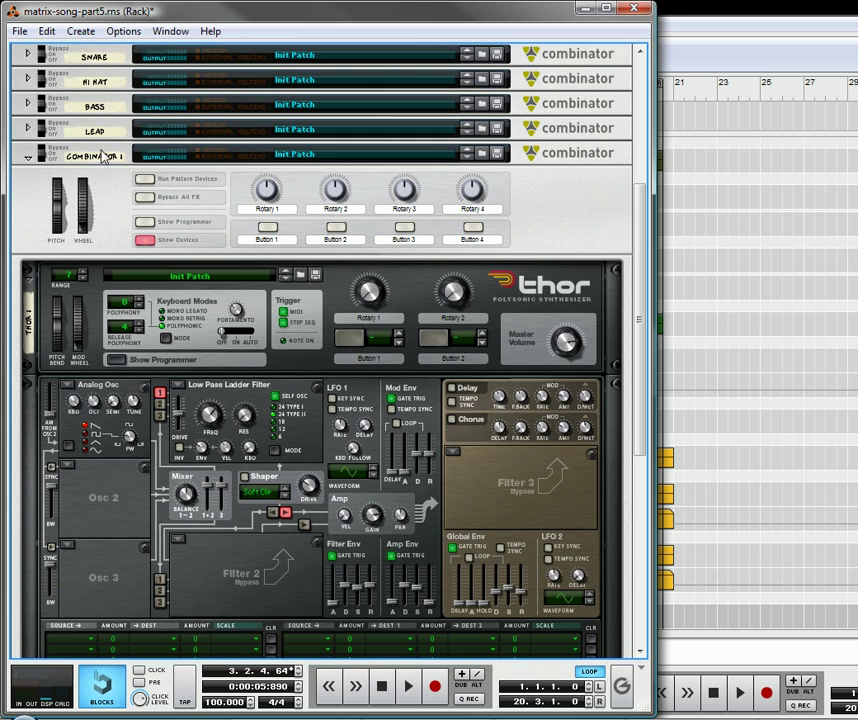
Name the combinator 'Pad' and clear all four rotary labels.
double_click(97, 158)
type("Pa")
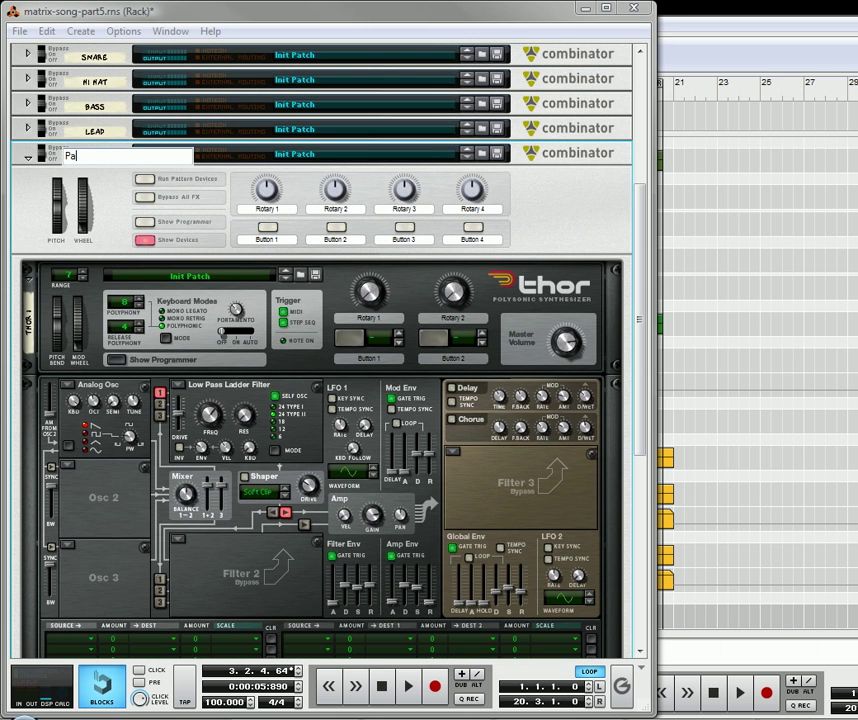
type("d")
double_click(287, 210)
key("BackSpace")
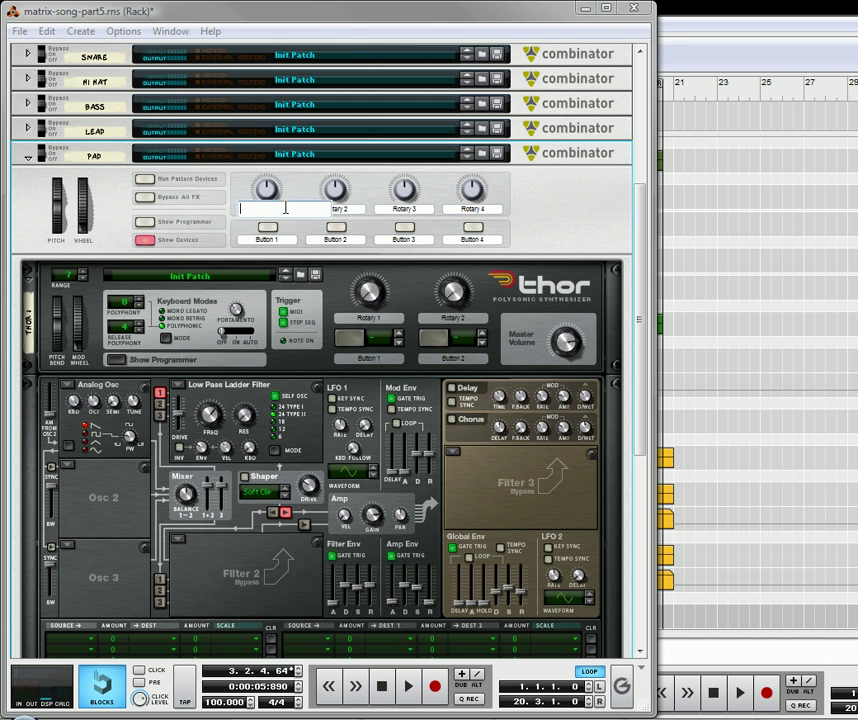
double_click(364, 210)
key("BackSpace")
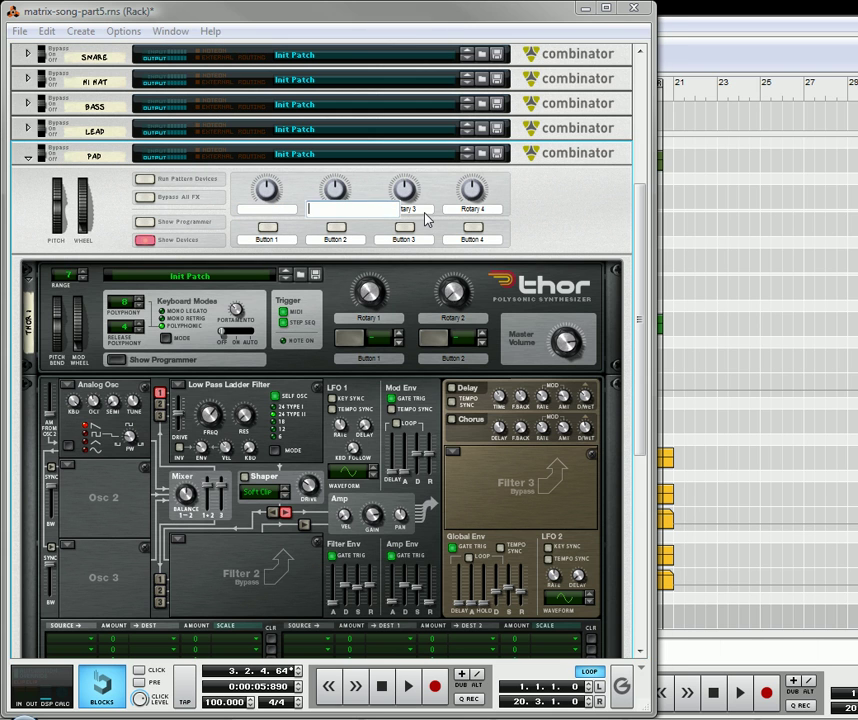
double_click(420, 210)
key("BackSpace")
double_click(495, 210)
key("BackSpace")
Clear all four button labels on the PAD combinator.
double_click(484, 244)
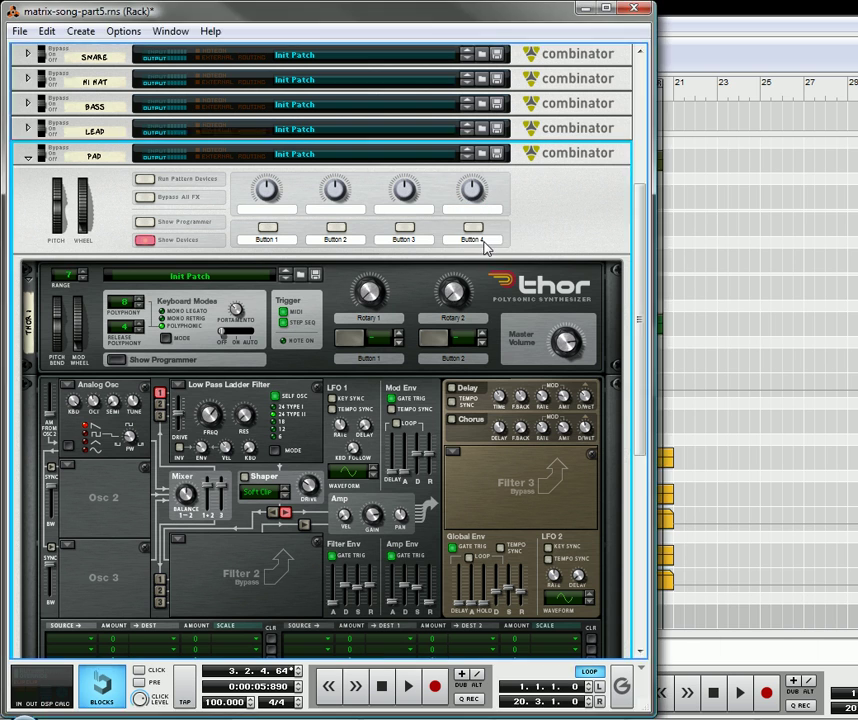
key("BackSpace")
double_click(408, 243)
key("BackSpace")
double_click(336, 241)
key("BackSpace")
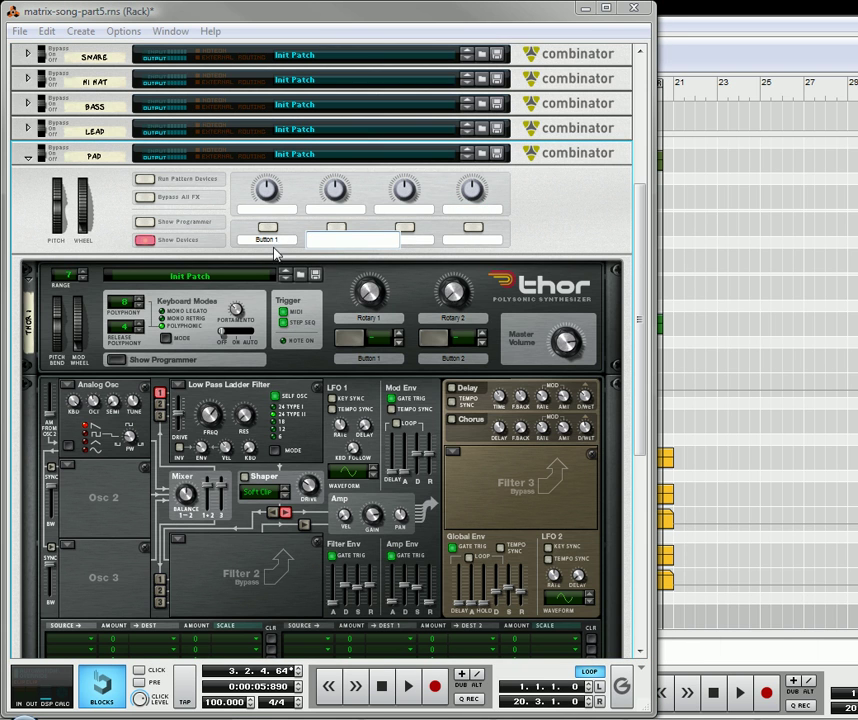
double_click(276, 242)
key("BackSpace")
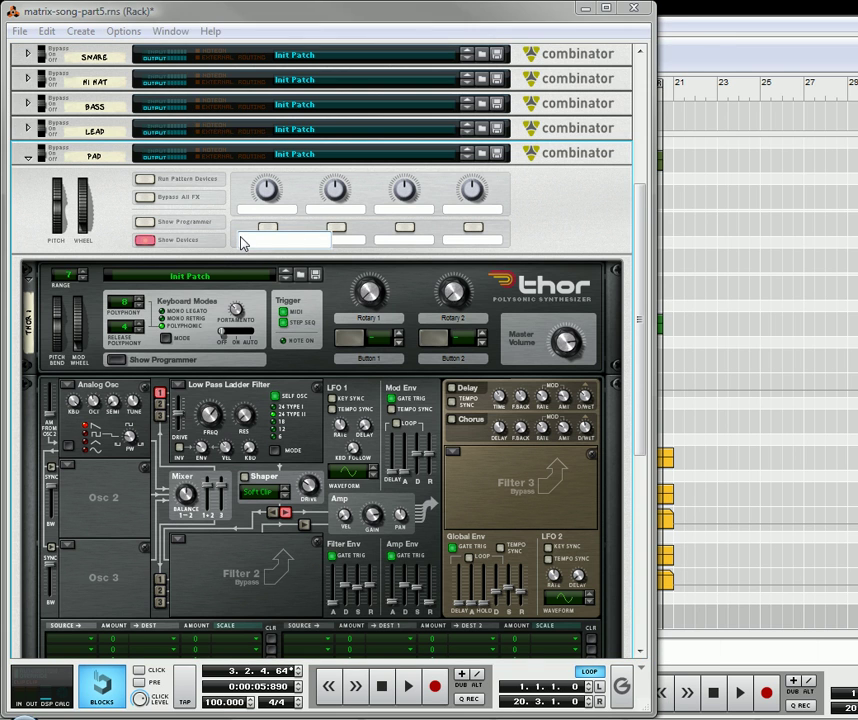
Start playback and add a Matrix Pattern Sequencer above the UN-16 in PAD.
scroll(300, 450, "down", 2)
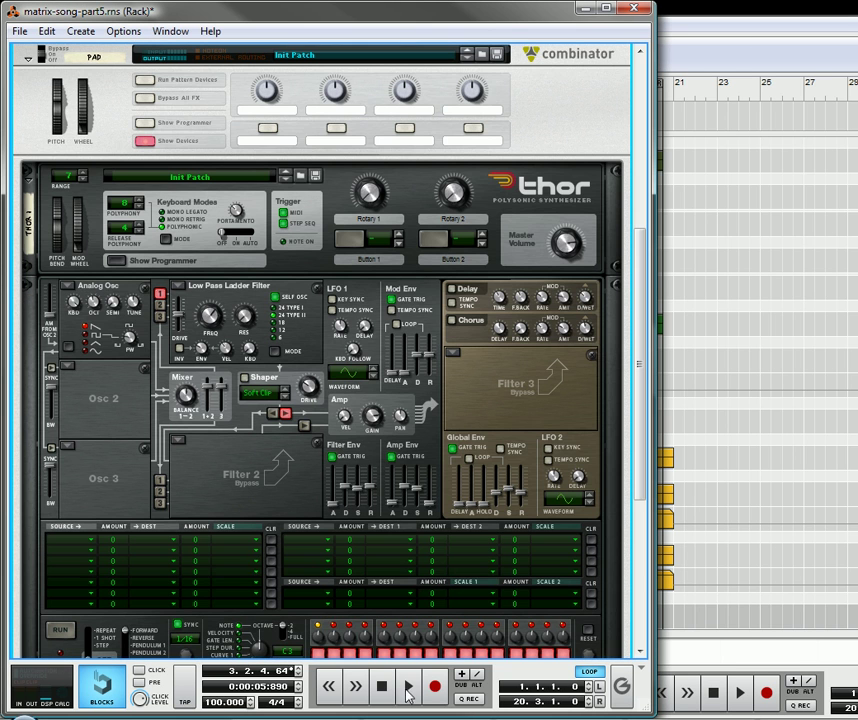
left_click(408, 688)
scroll(280, 520, "down", 5)
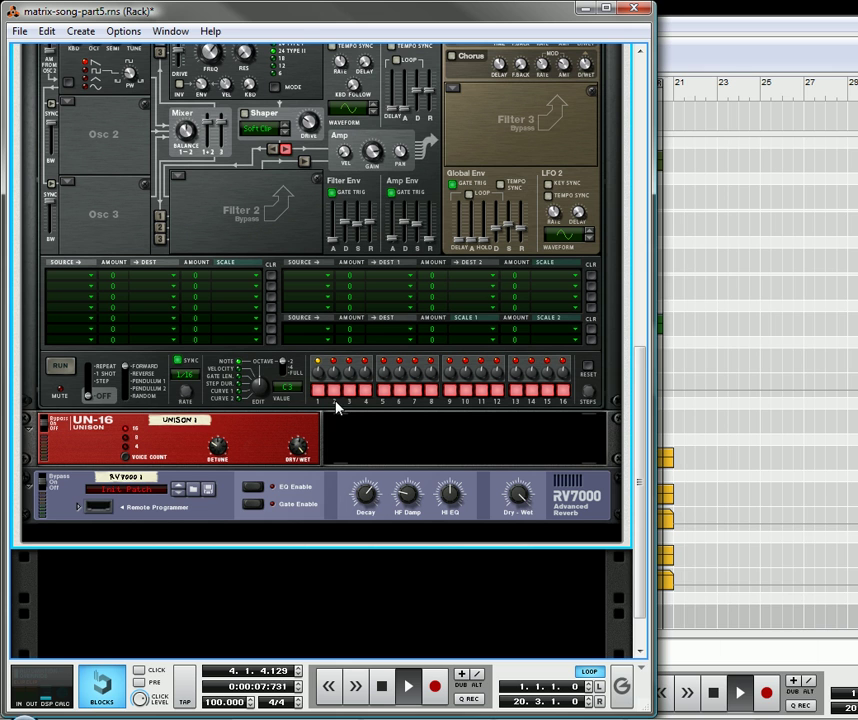
right_click(613, 378)
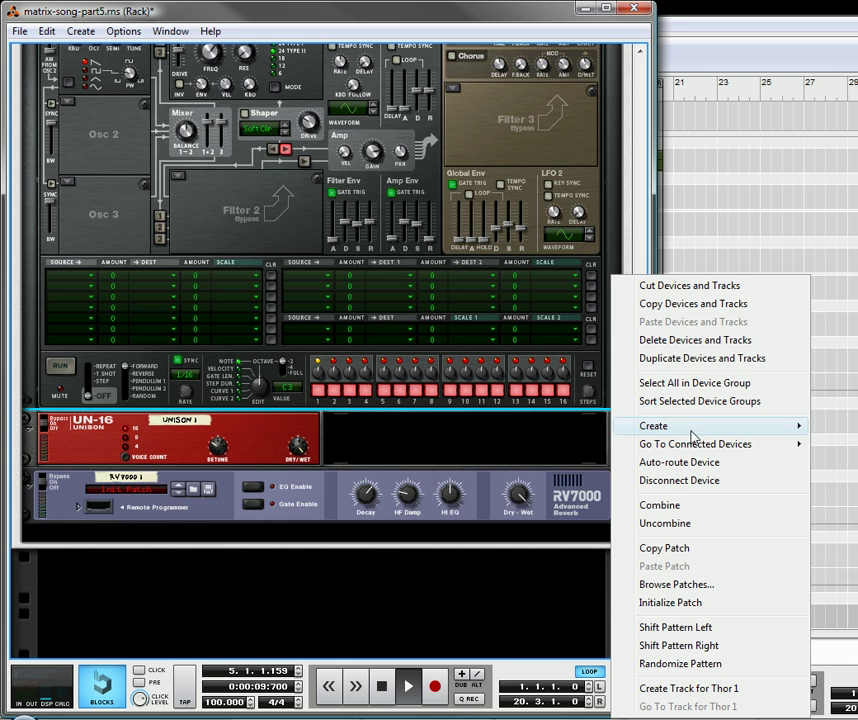
mouse_move(691, 431)
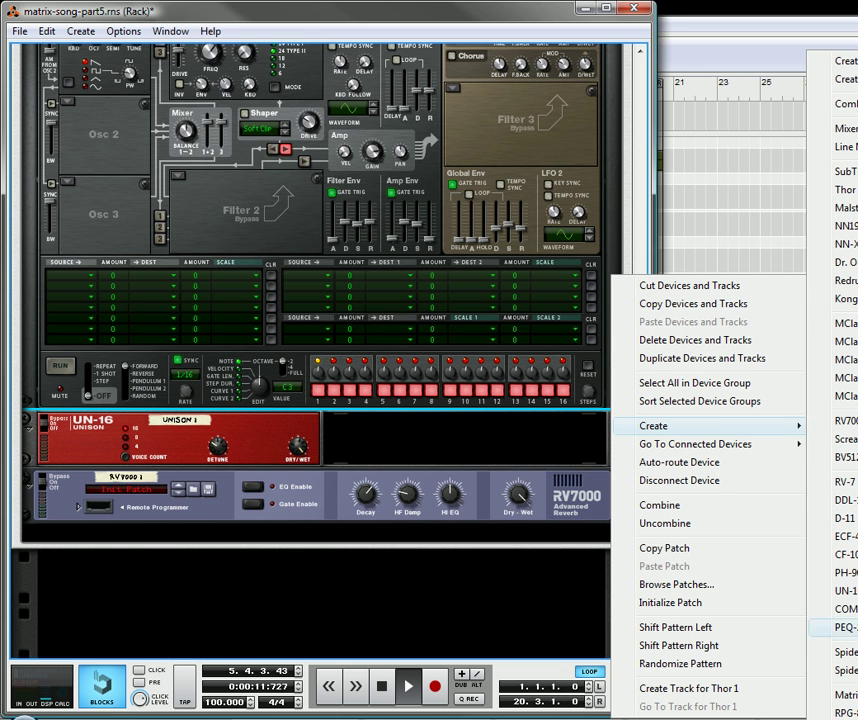
left_click(845, 694)
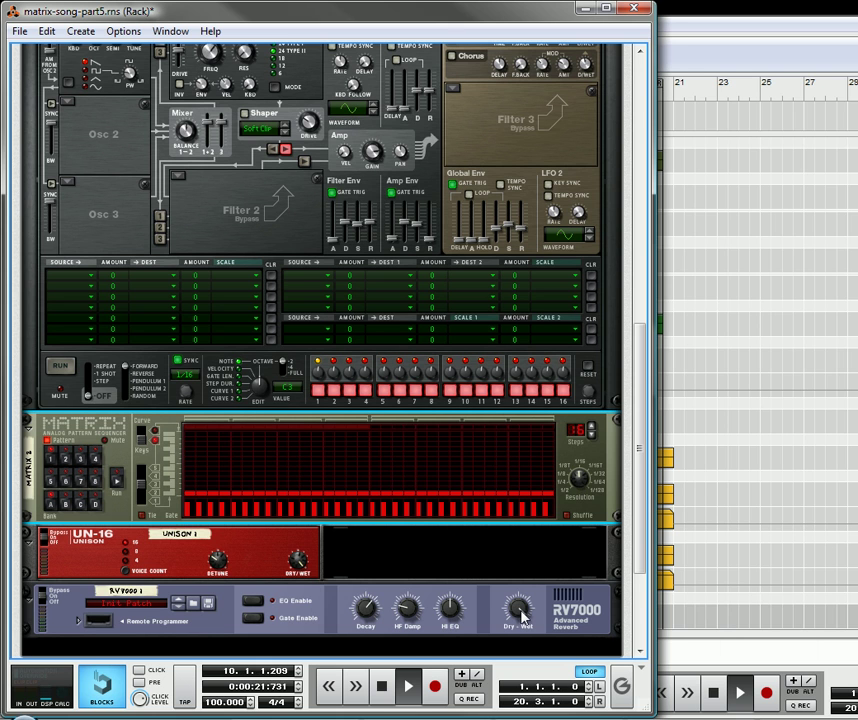
Set the reverb dry/wet to 48, shorten the Matrix to 8 steps, and vary the first gates.
left_click_drag(518, 616, 537, 651)
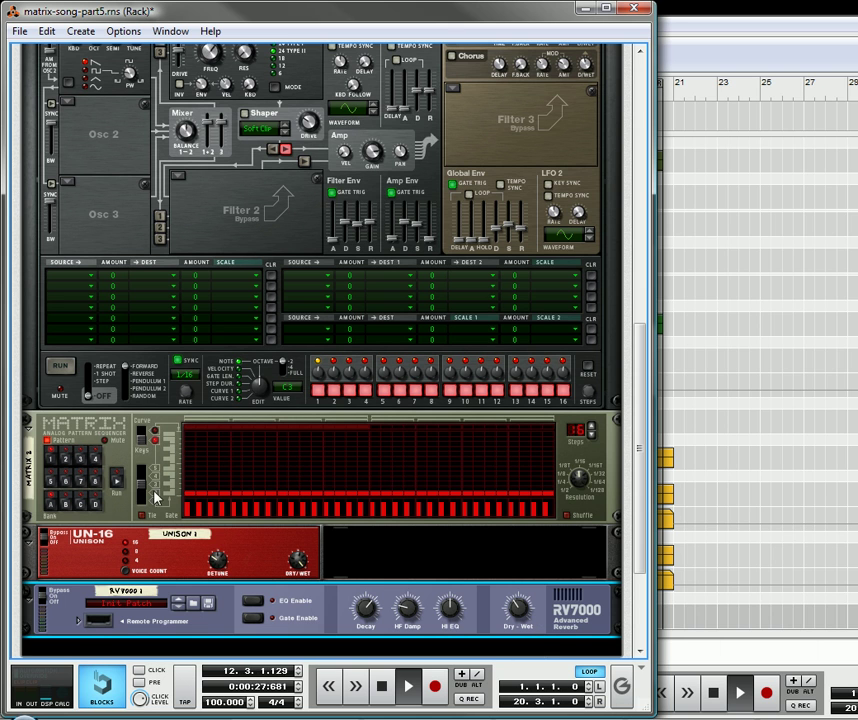
left_click_drag(583, 430, 592, 460)
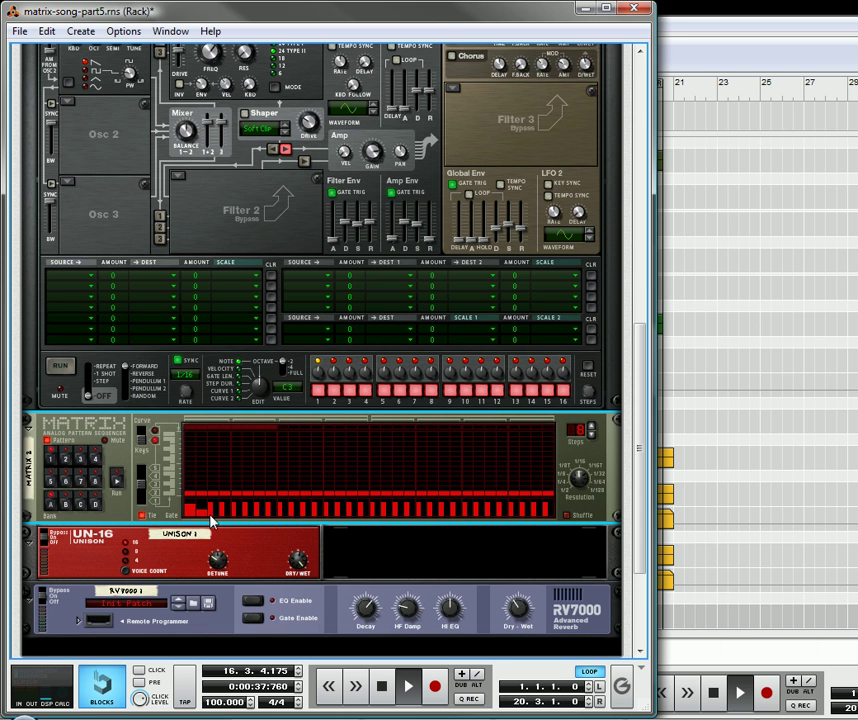
left_click_drag(213, 518, 226, 512)
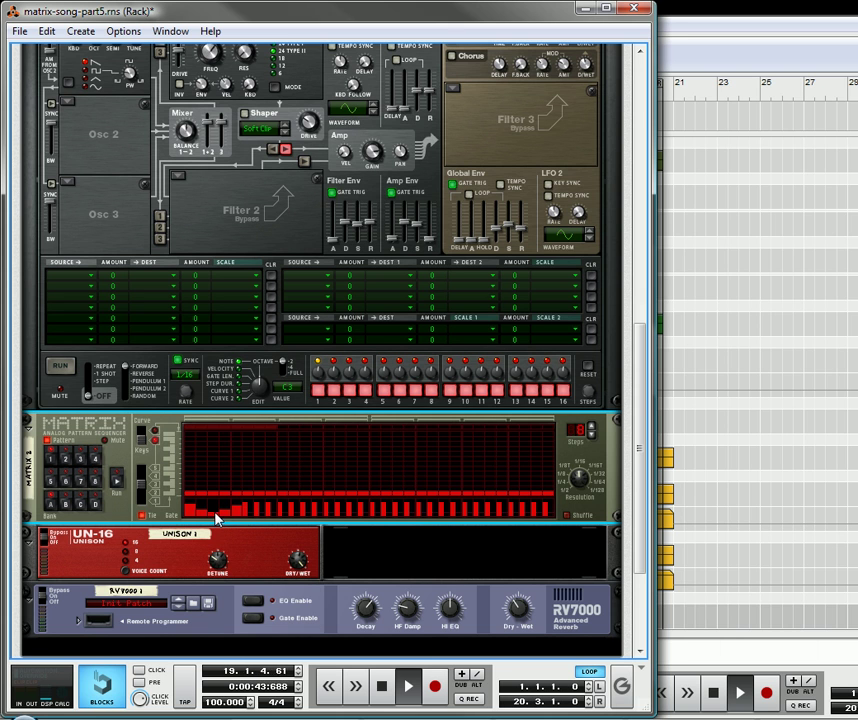
Raise one gate and place notes in the first steps, switching the octave between 2 and 3.
left_click(270, 507)
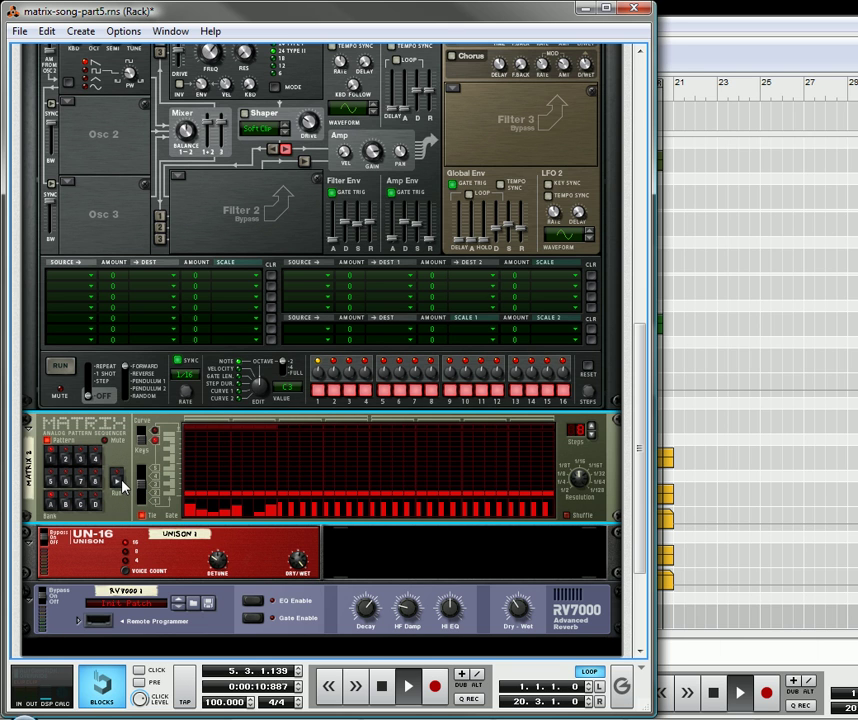
left_click(201, 479)
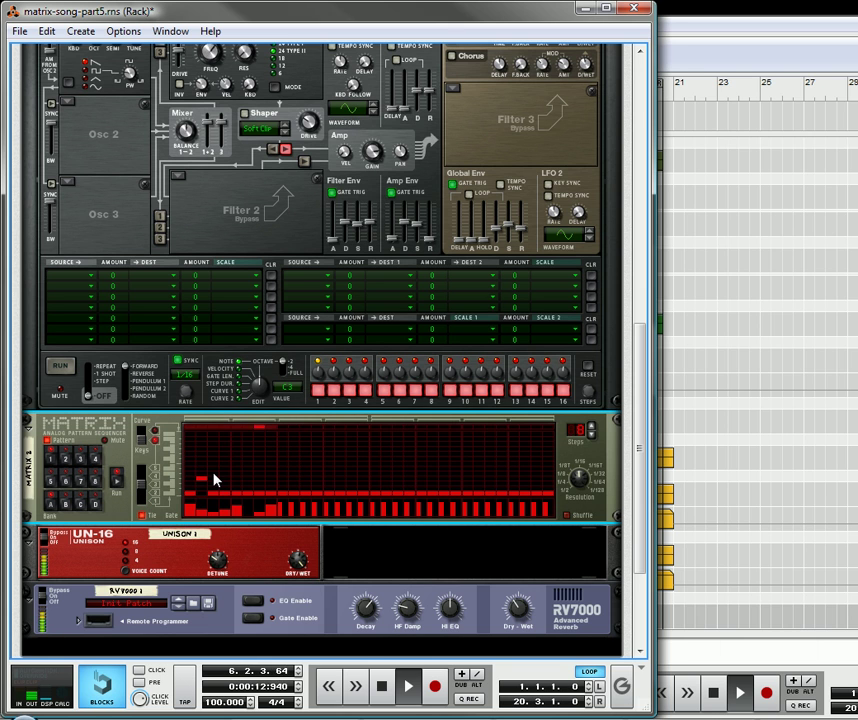
left_click(214, 468)
left_click(224, 484)
left_click(155, 499)
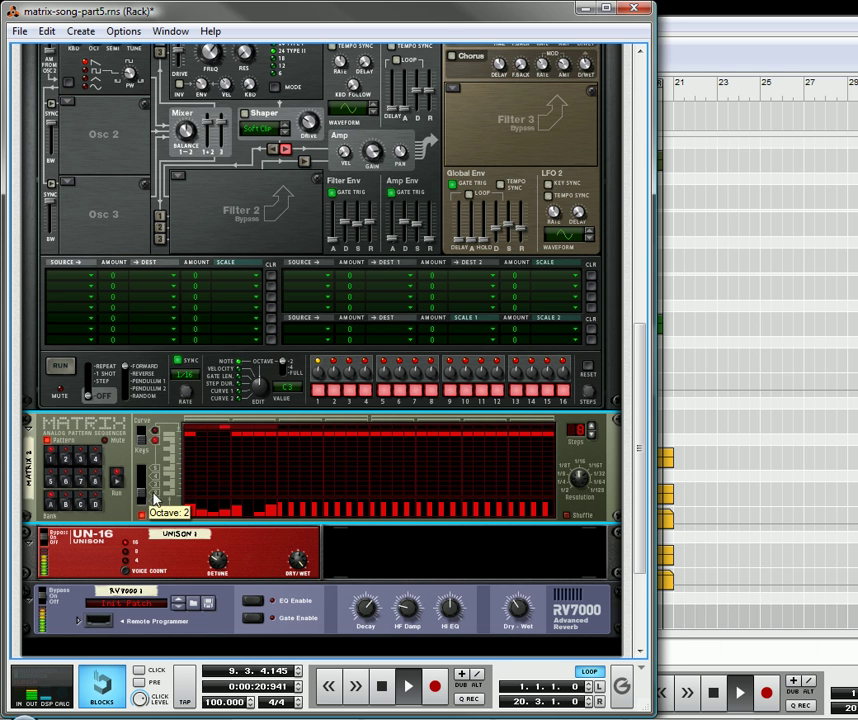
left_click(258, 452)
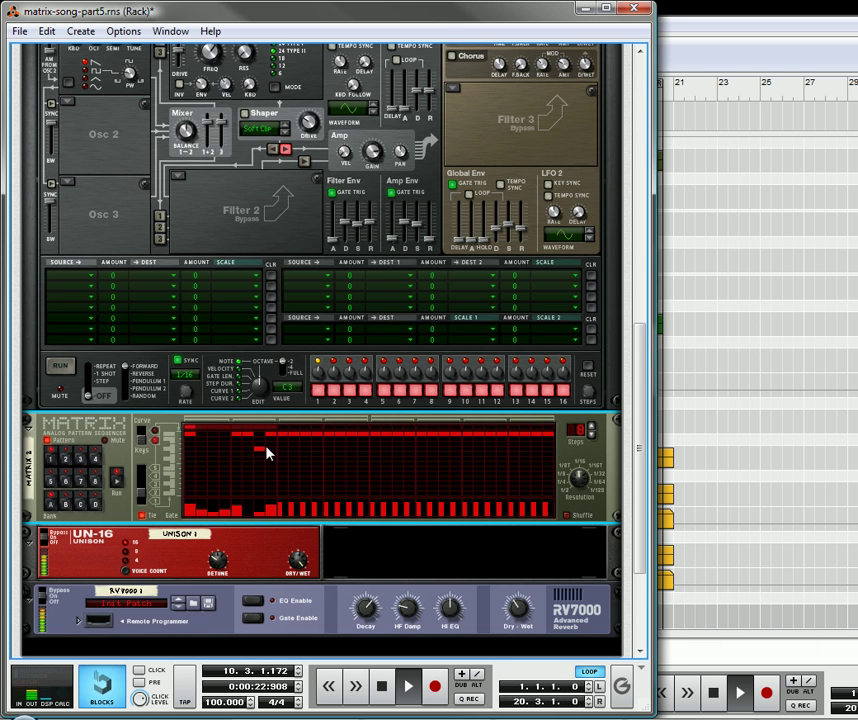
left_click(141, 494)
left_click(141, 494)
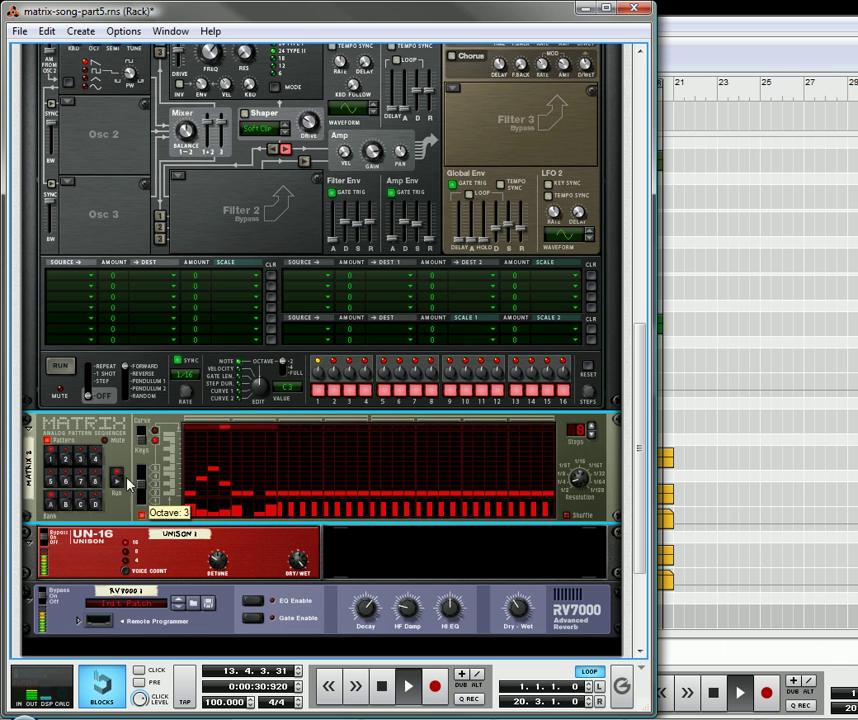
left_click(147, 502)
scroll(85, 330, "up", 6)
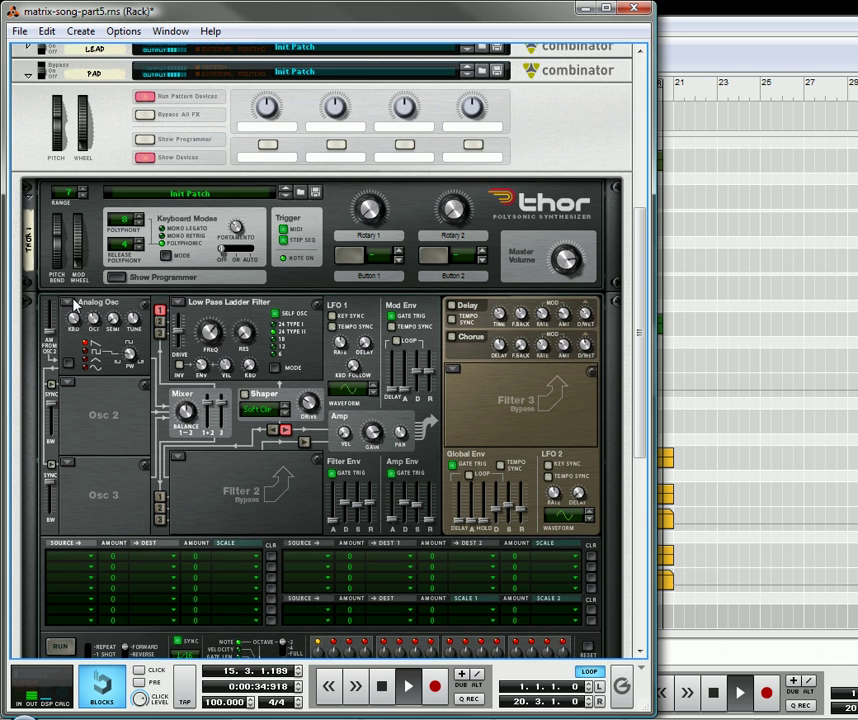
Set Osc 1 and Osc 2 to Wavetable, with the 10 Sines table on Osc 2.
left_click(70, 305)
left_click(115, 339)
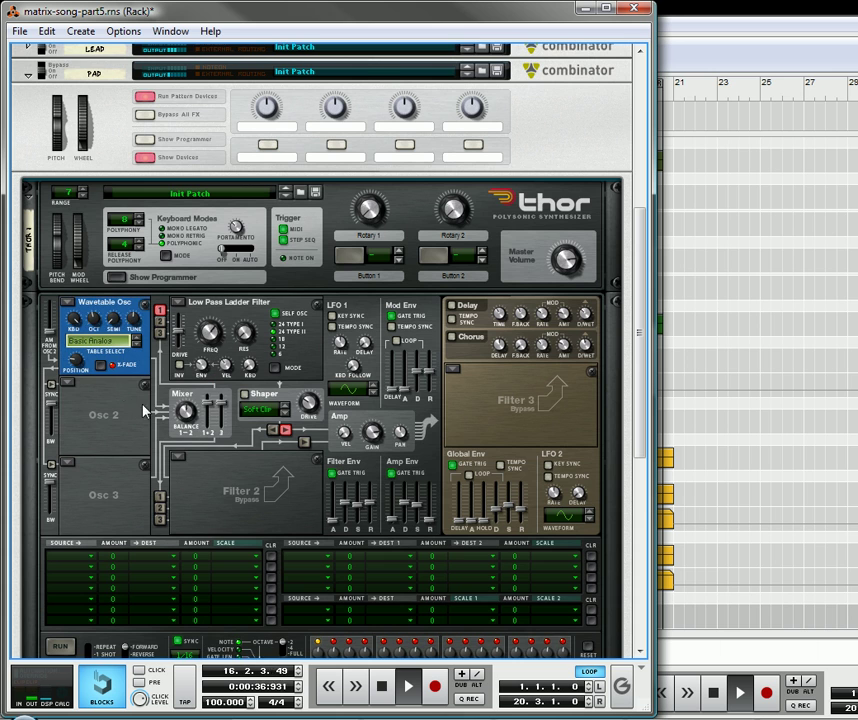
scroll(306, 375, "up", 3)
scroll(306, 375, "up", 5)
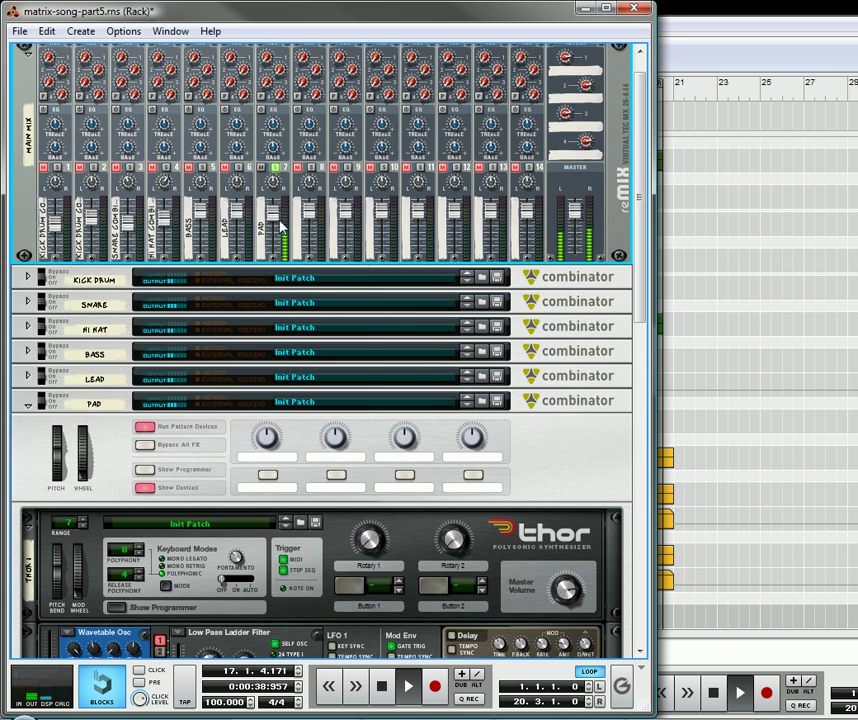
scroll(283, 233, "down", 7)
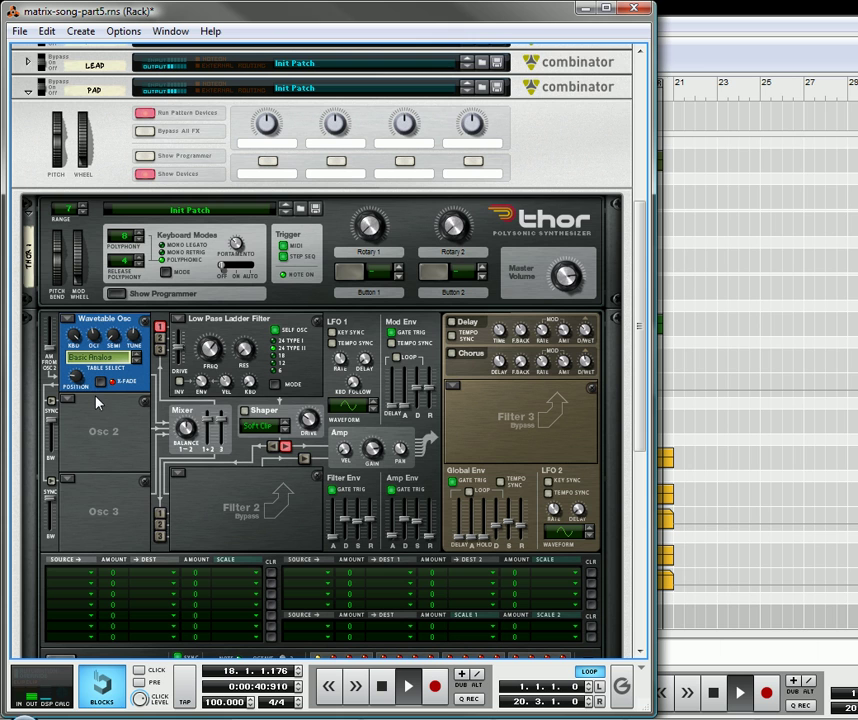
left_click(79, 405)
left_click(115, 437)
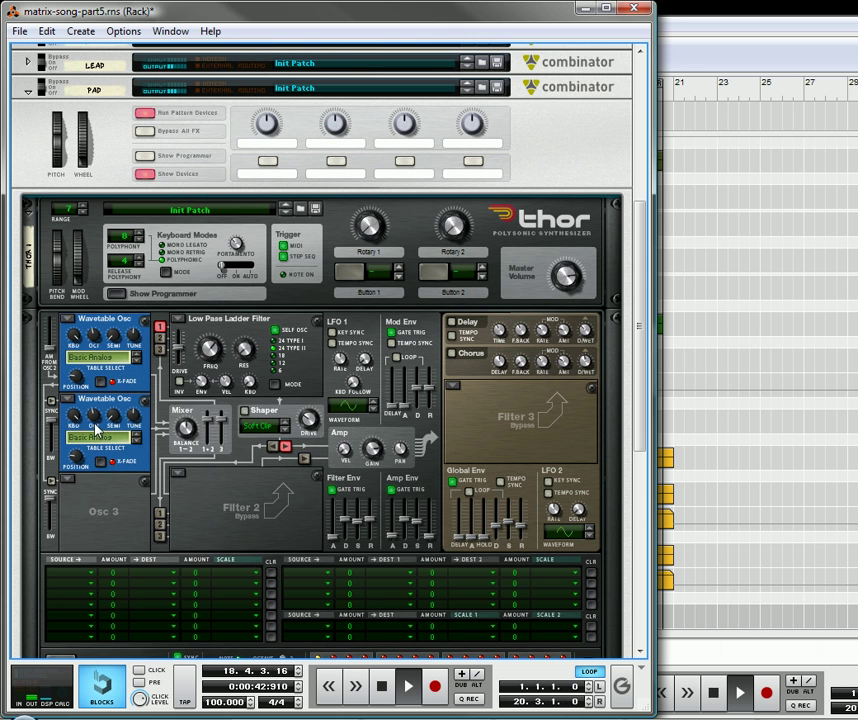
left_click(139, 441)
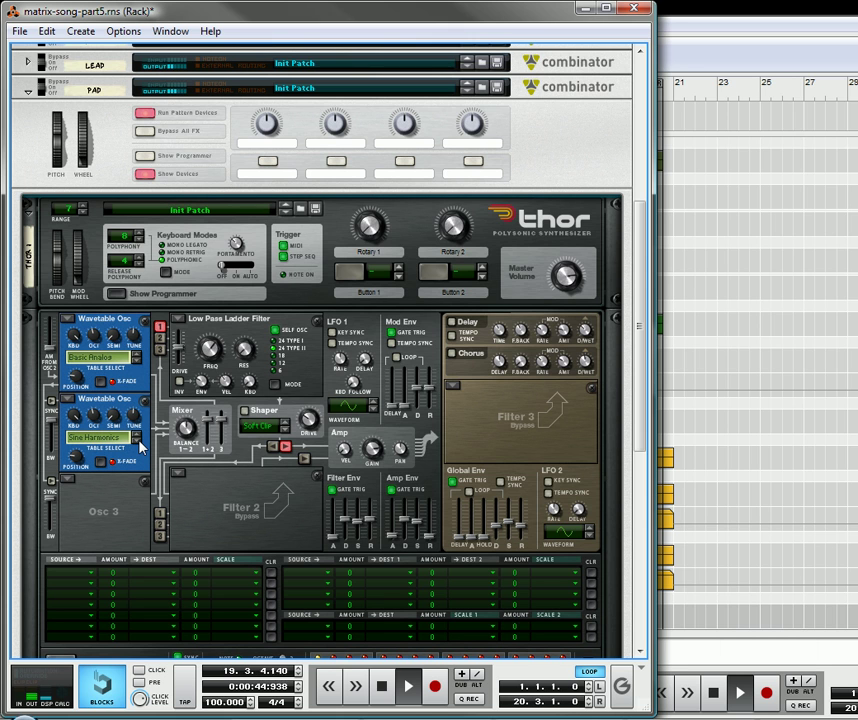
Change Osc 3 to a Multi Osc oscillator.
left_click(67, 481)
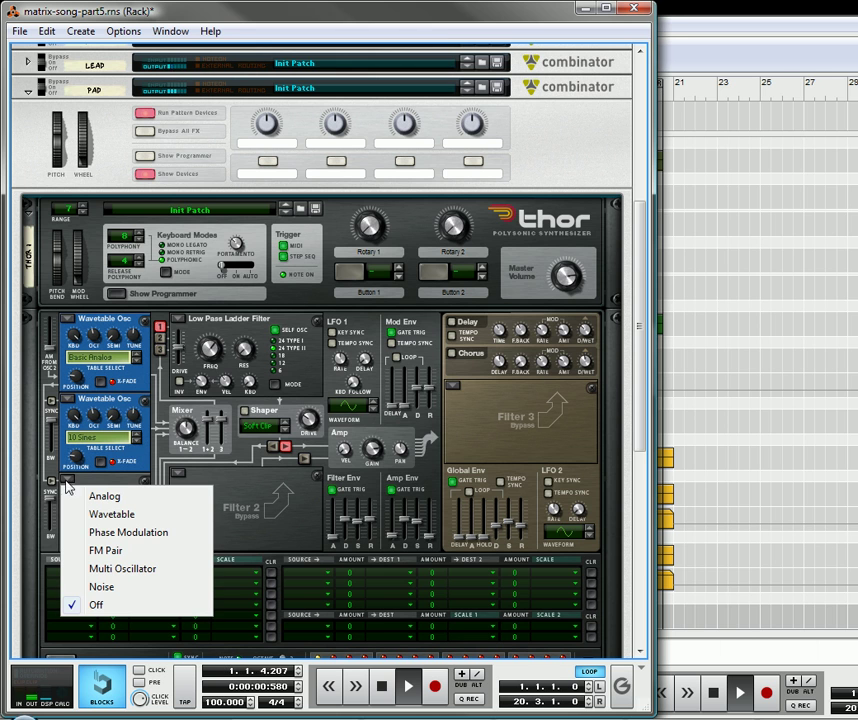
left_click(94, 537)
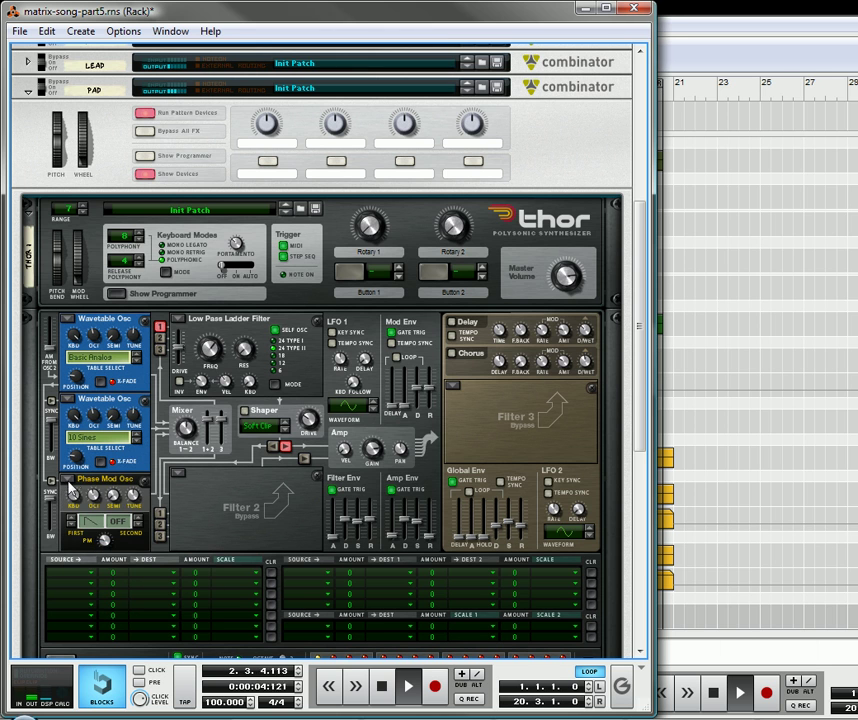
left_click(68, 482)
left_click(118, 569)
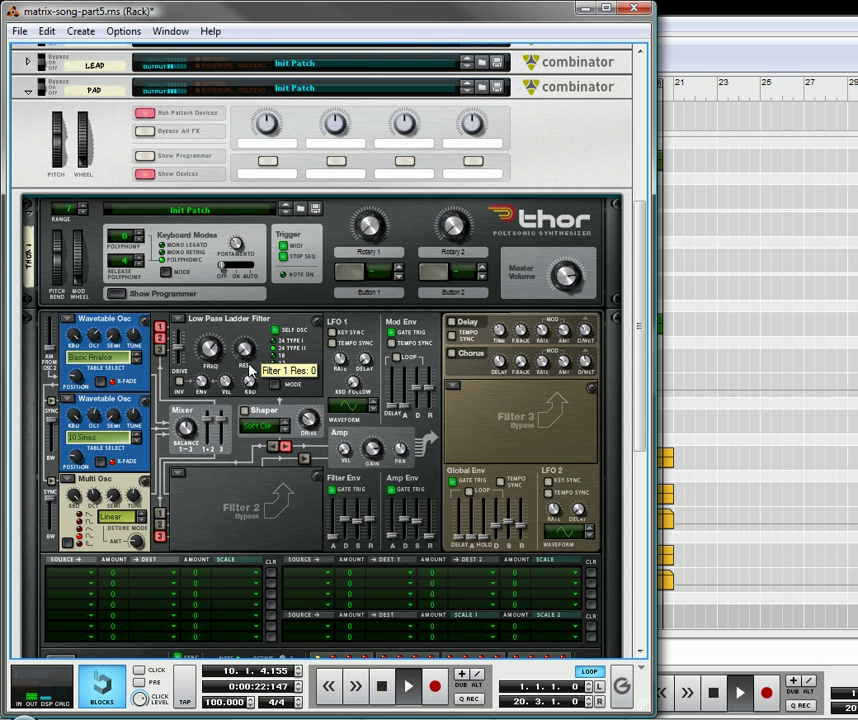
Raise Filter 1 cutoff and make Filter 2 a Low Pass Ladder at about 4.64 kHz.
left_click_drag(209, 360, 207, 334)
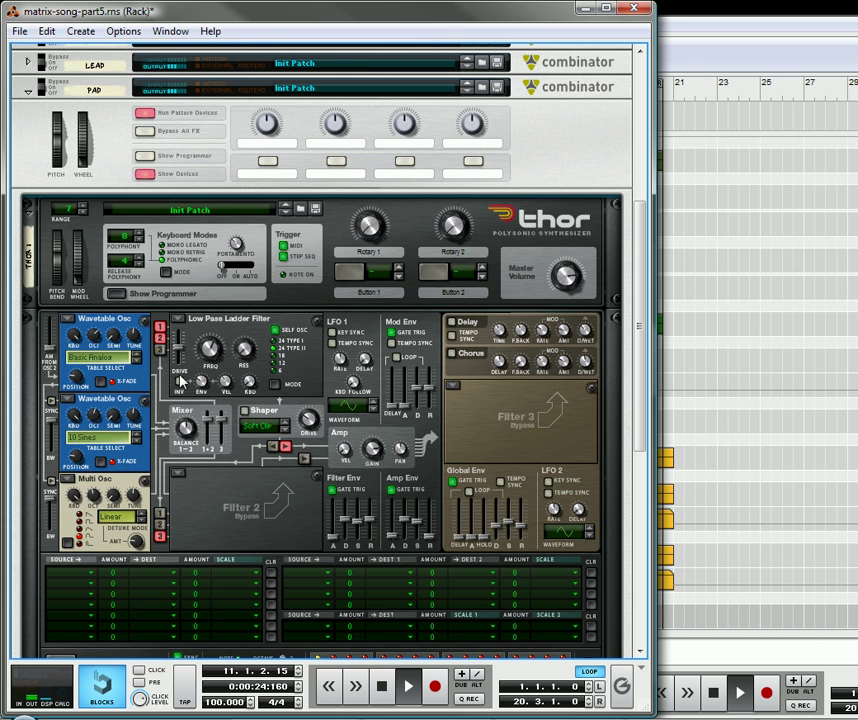
left_click(181, 476)
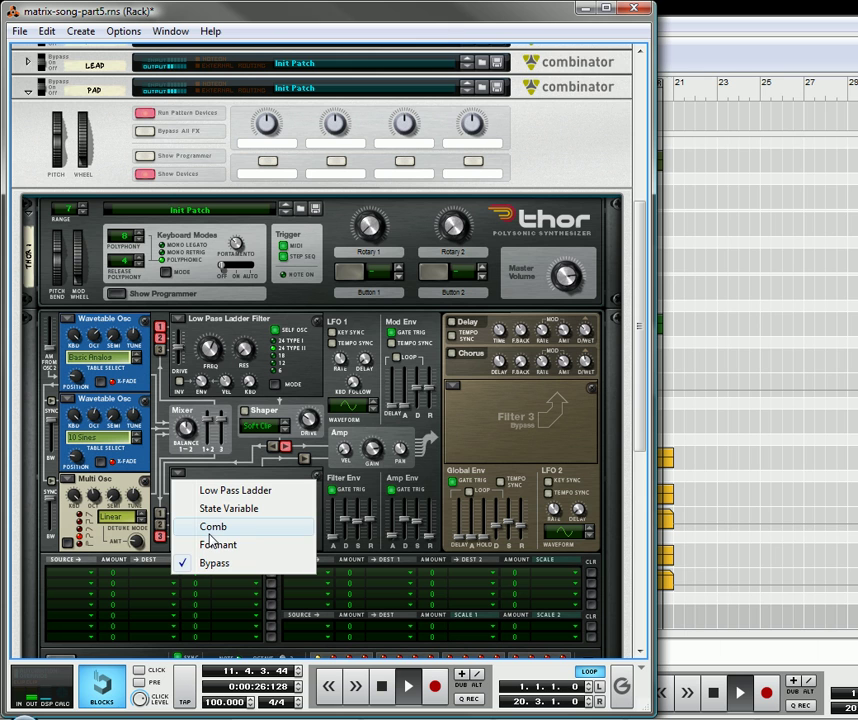
left_click(229, 491)
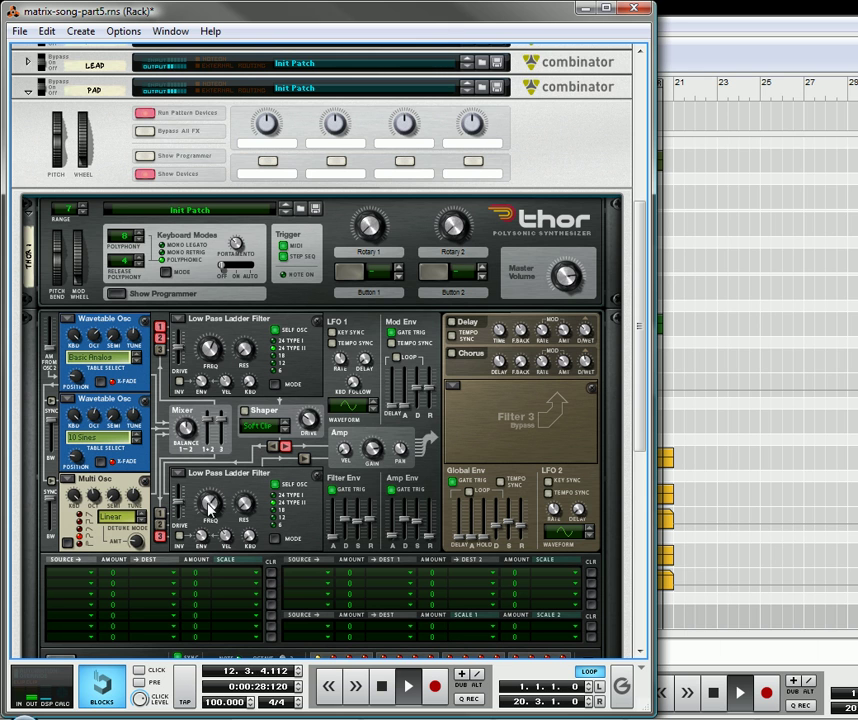
mouse_move(218, 502)
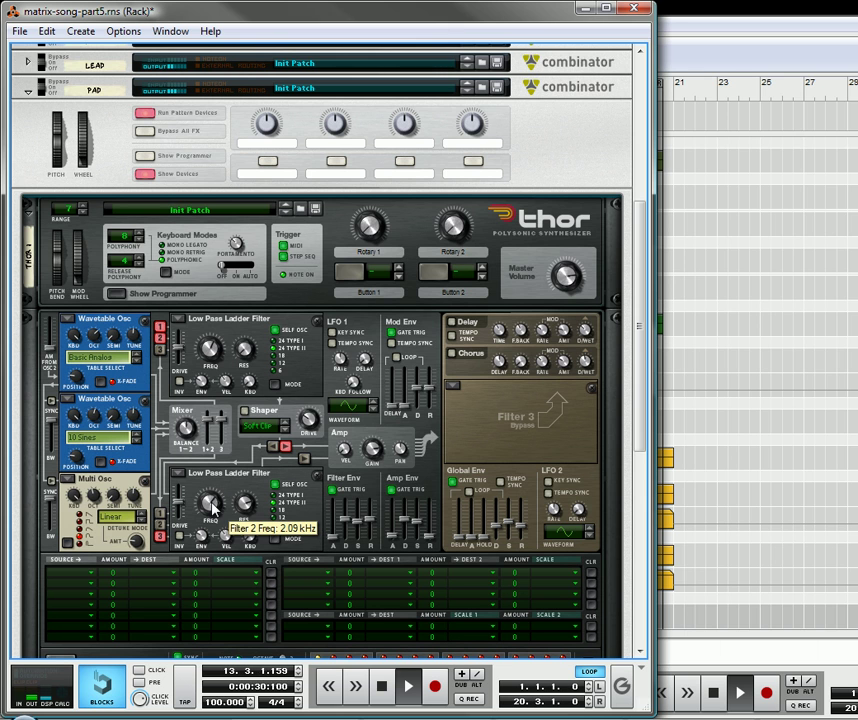
left_click_drag(218, 502, 218, 492)
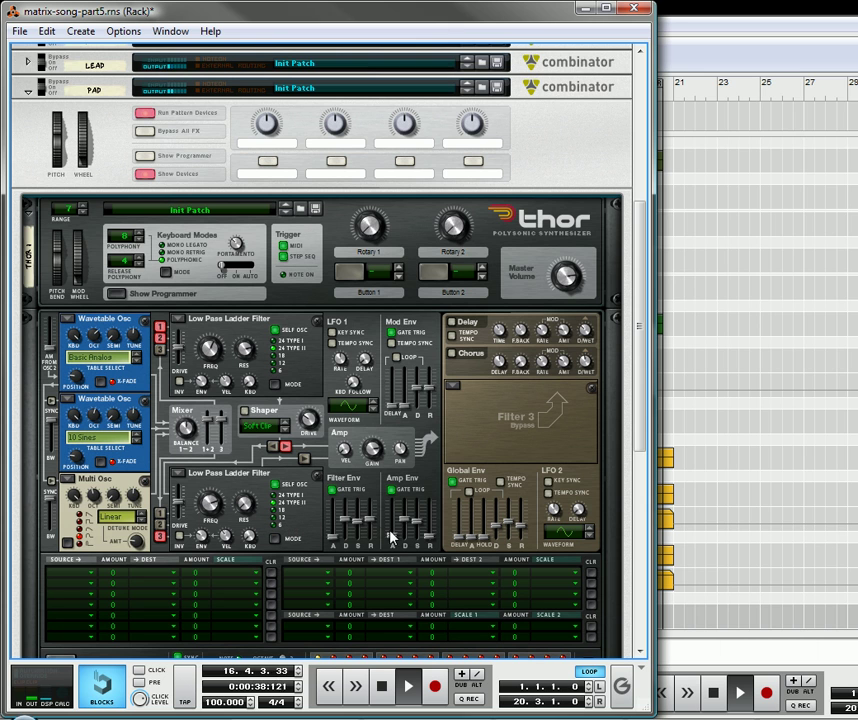
Lengthen decay and raise sustain on both the amp and filter envelopes.
left_click_drag(405, 527, 431, 522)
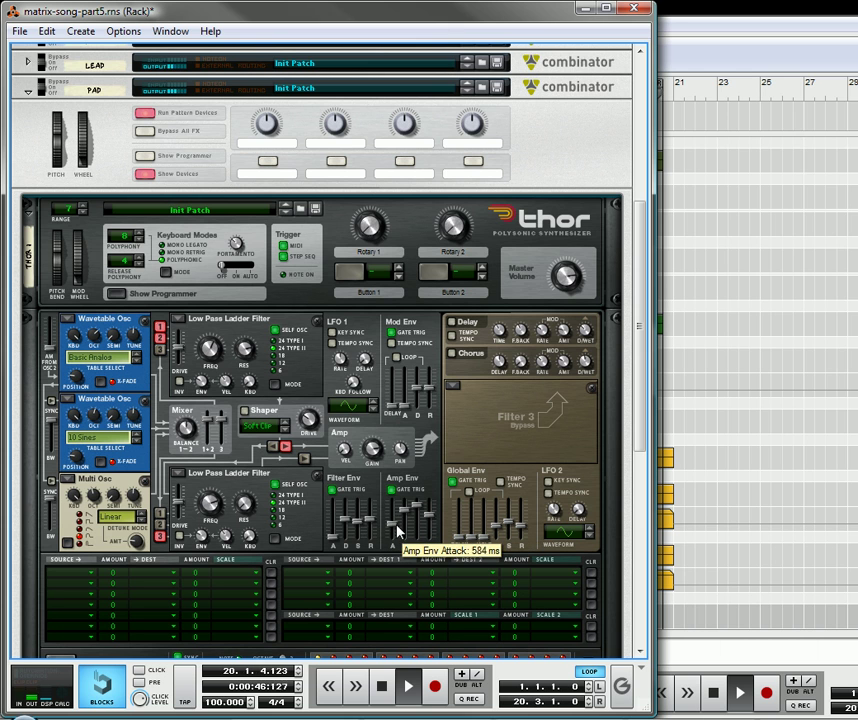
left_click_drag(351, 527, 372, 524)
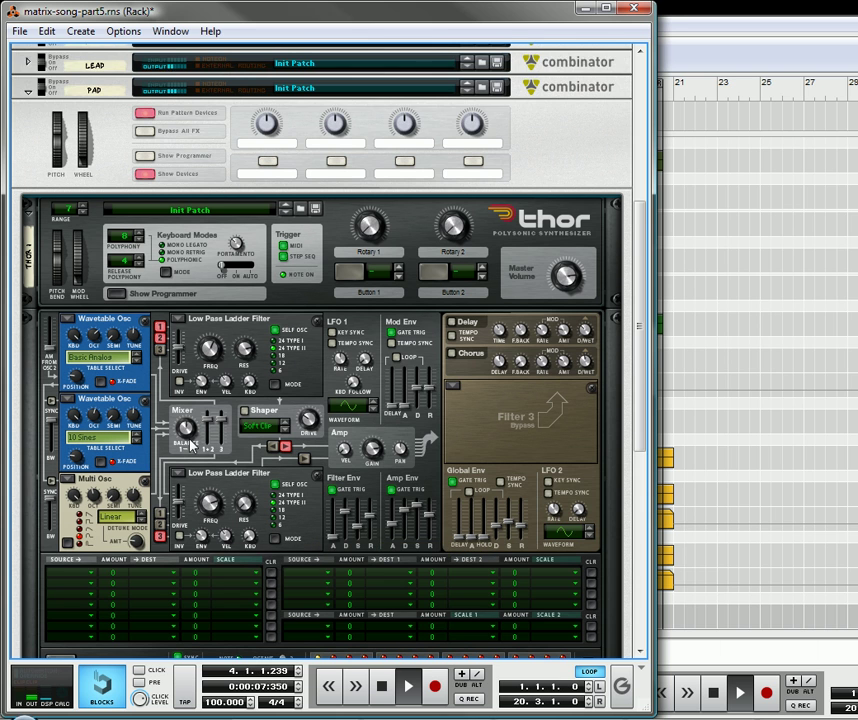
scroll(120, 480, "down", 3)
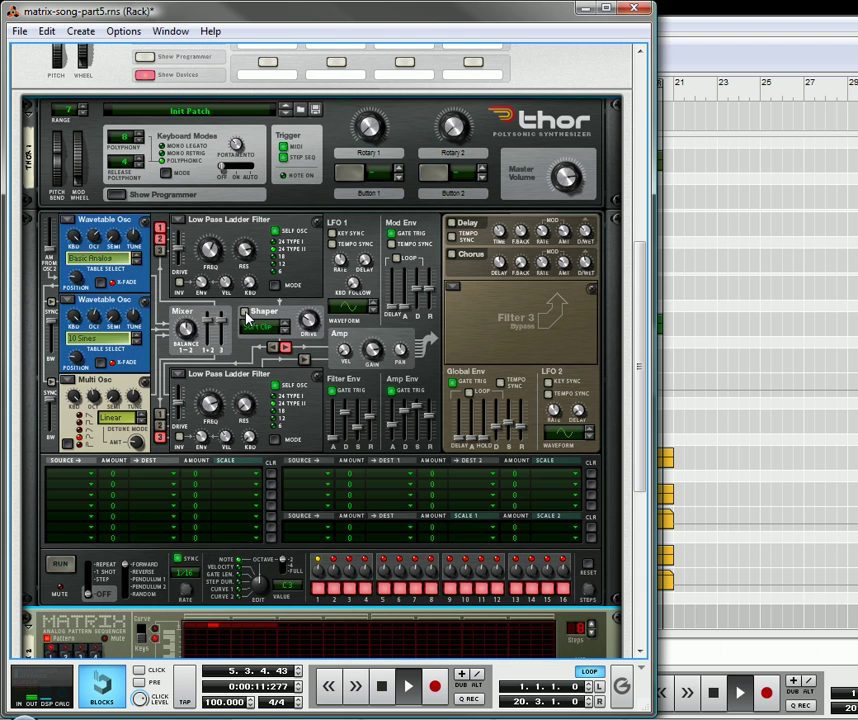
Turn on Thor's Shaper in Hard Clip mode and raise the Osc 1 and Osc 2 wavetable positions to 89 and 32.
left_click(245, 313)
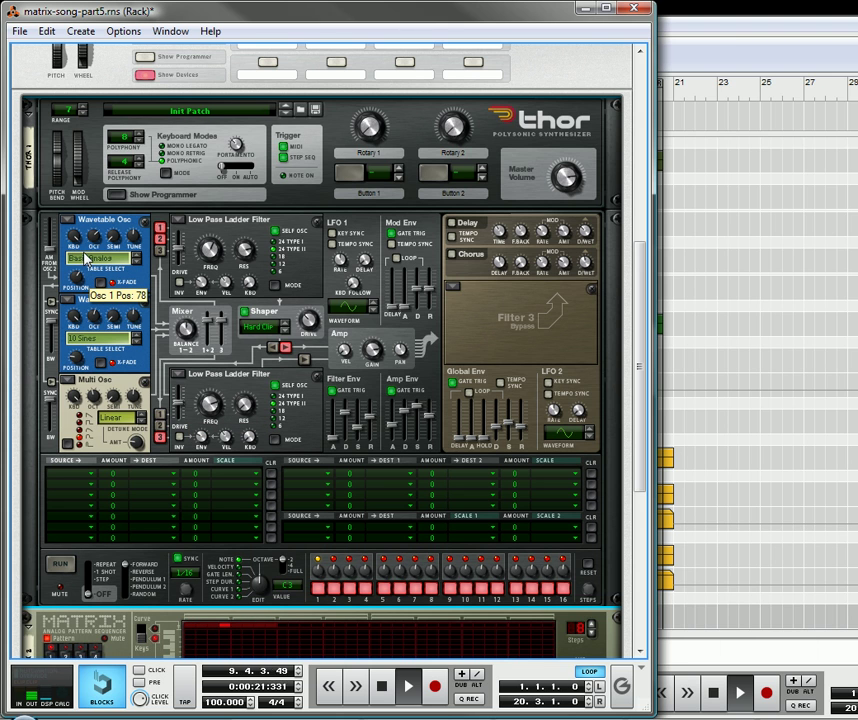
left_click_drag(86, 256, 90, 254)
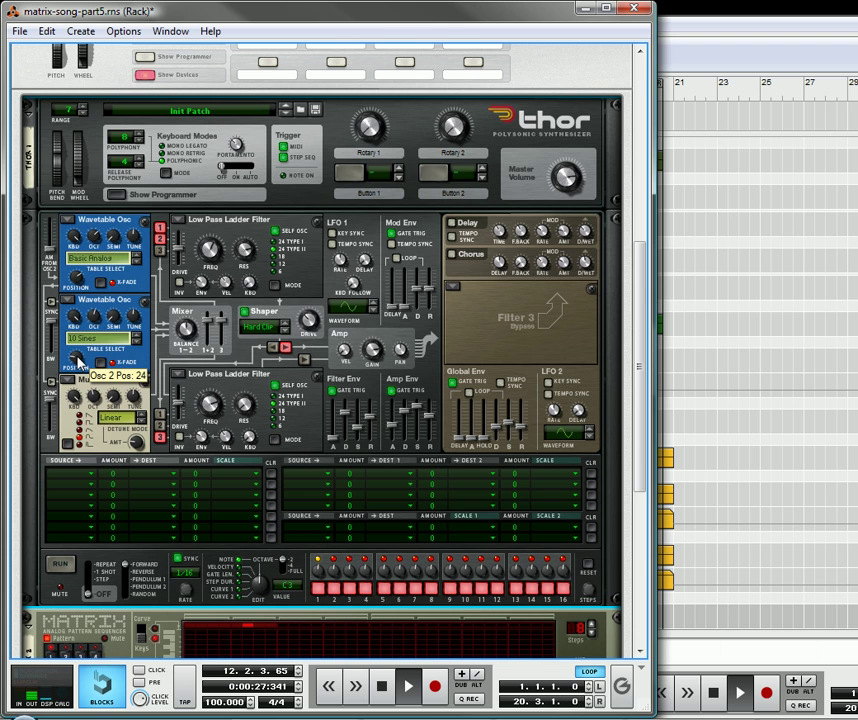
left_click_drag(78, 360, 88, 374)
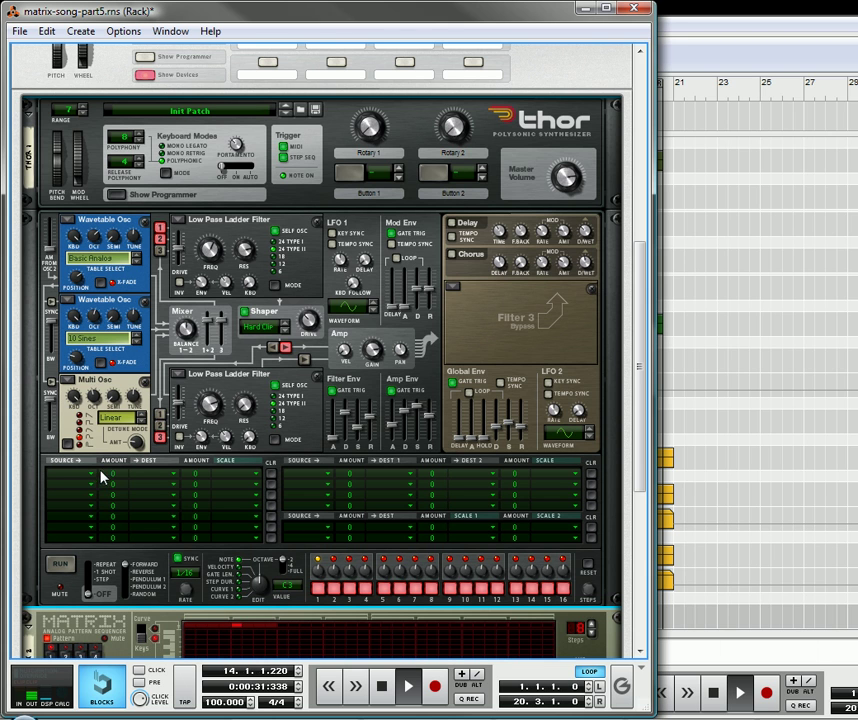
Lower Osc 3's detune amount to 14 and stop playback.
left_click_drag(140, 450, 140, 456)
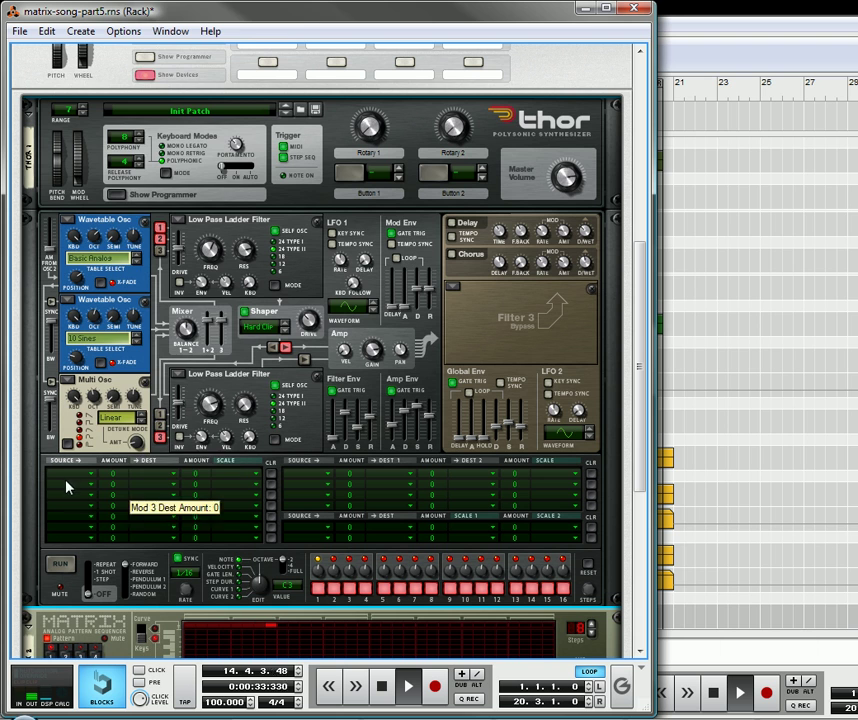
left_click(96, 475)
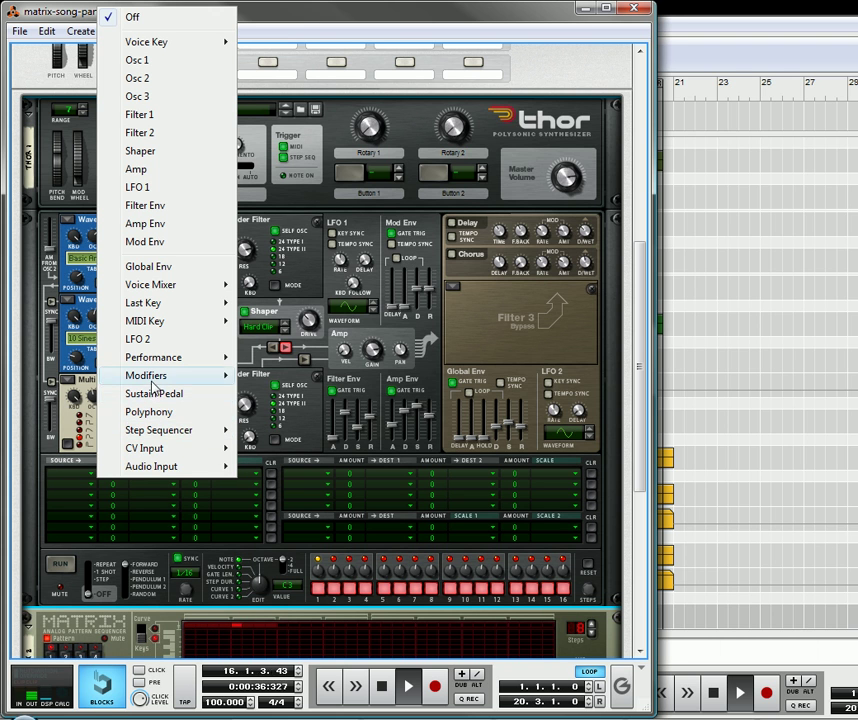
left_click(42, 454)
left_click(381, 686)
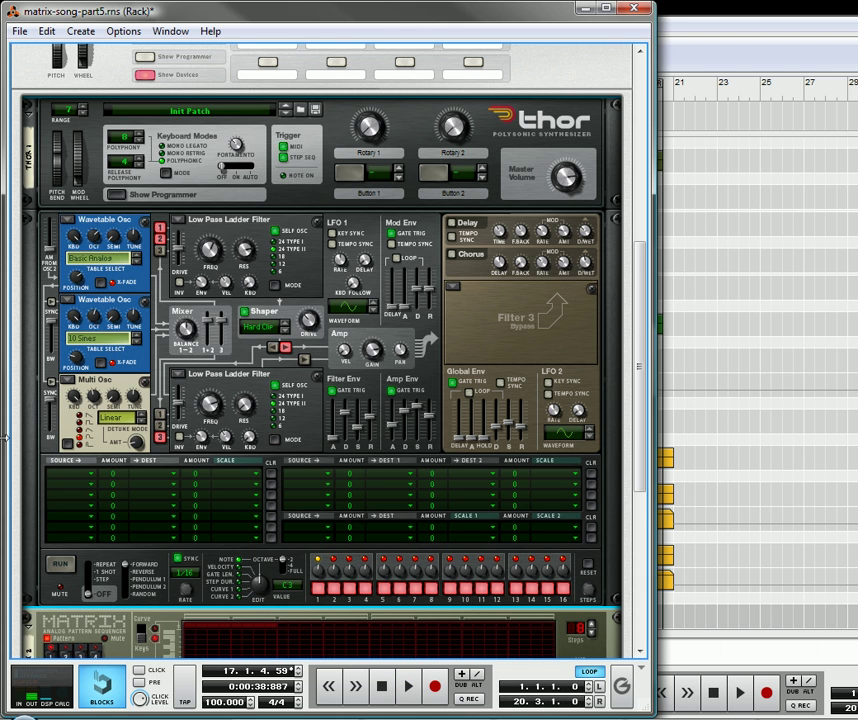
Route Osc 3 to Amp Audio Input at amount 40 in mod row 1, then start playback.
left_click(68, 480)
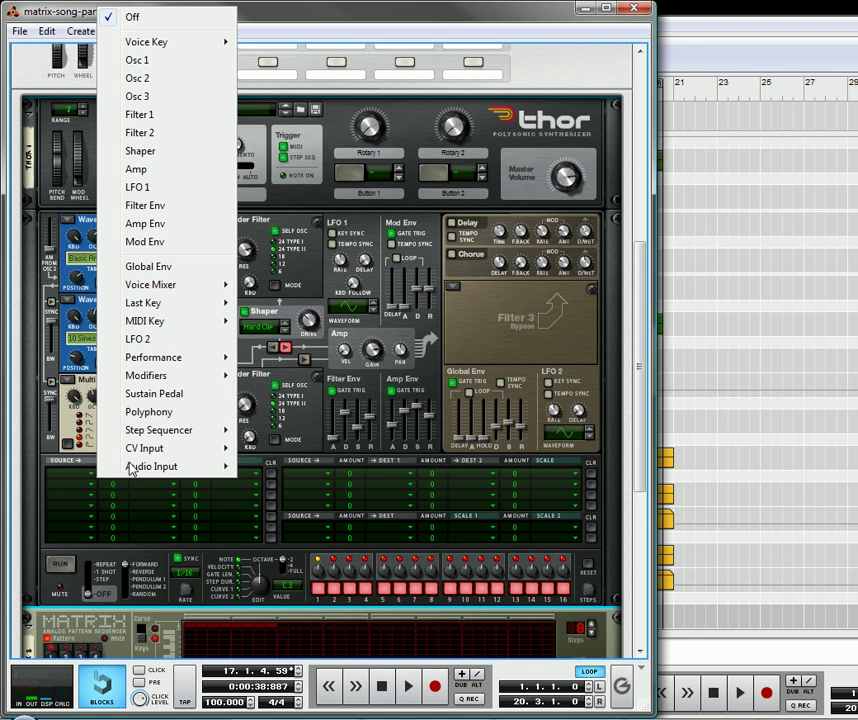
mouse_move(155, 433)
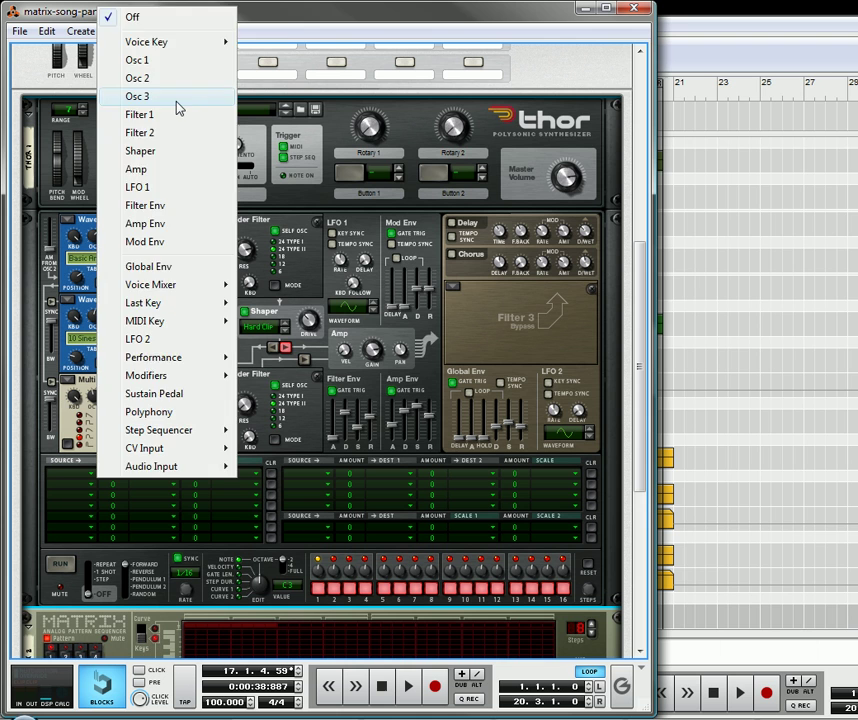
left_click(176, 97)
left_click_drag(117, 480, 129, 468)
left_click(152, 478)
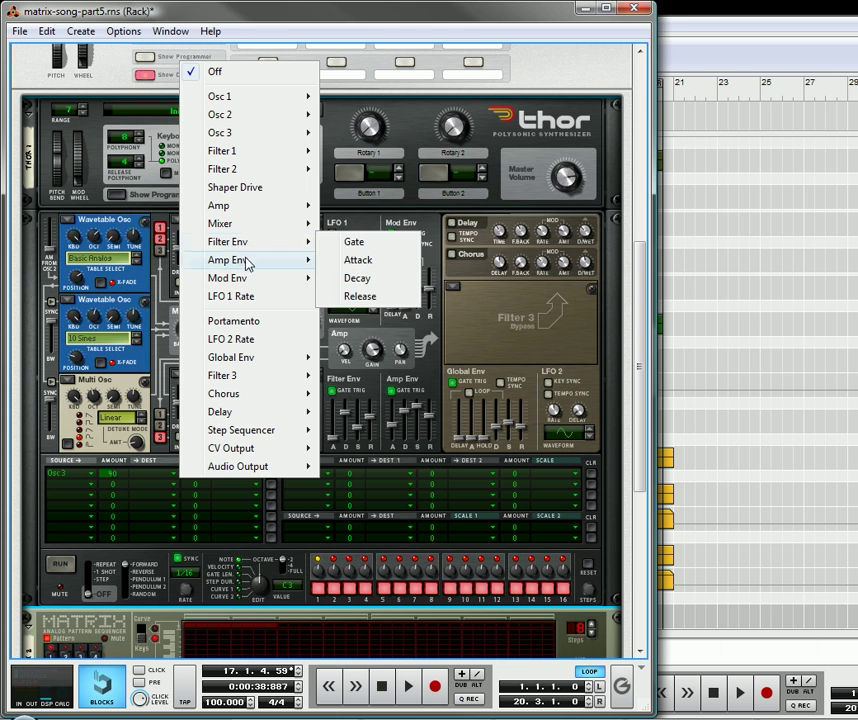
mouse_move(249, 211)
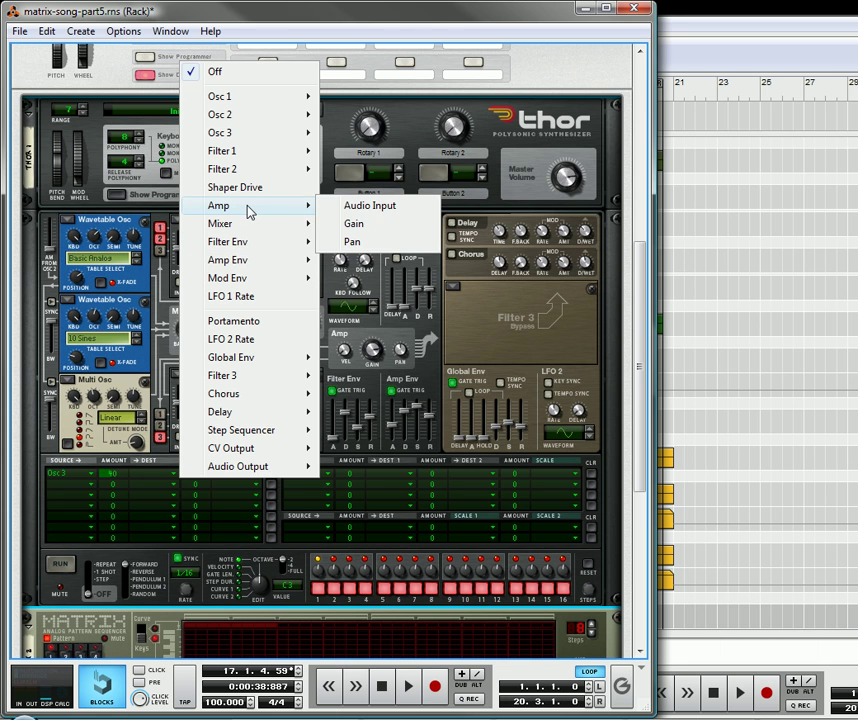
left_click(379, 207)
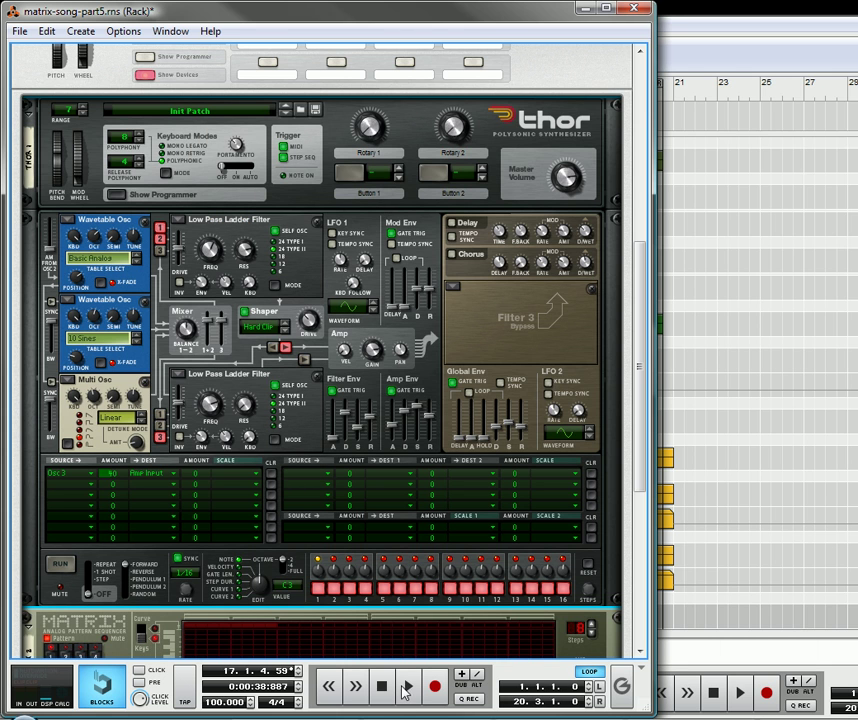
left_click(406, 689)
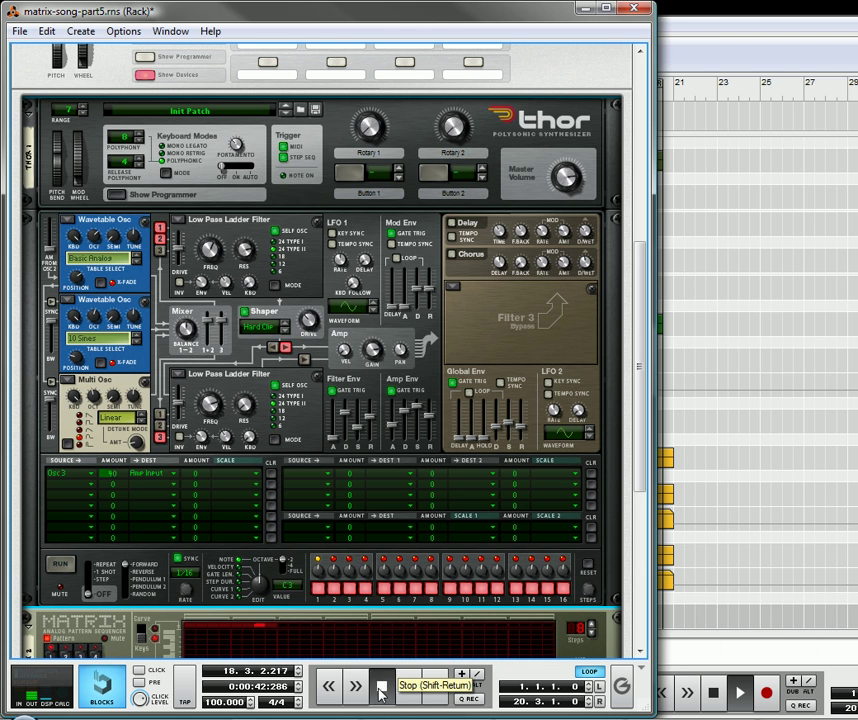
Make Filter 3 a Formant filter, move its XY position up, and lower Gender while playing.
left_click(381, 690)
left_click(453, 287)
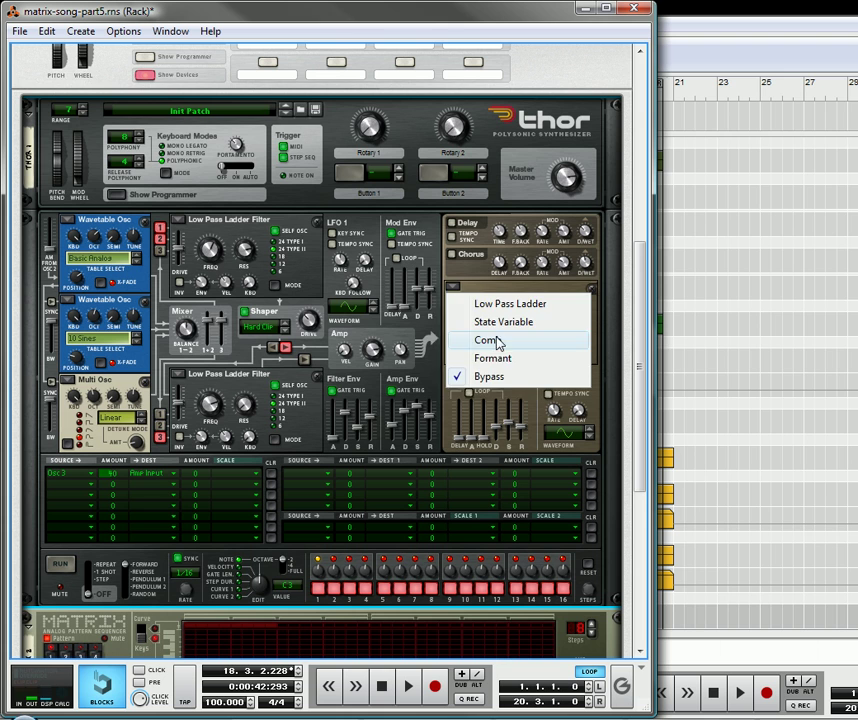
left_click(502, 357)
left_click_drag(563, 350, 566, 309)
left_click(410, 688)
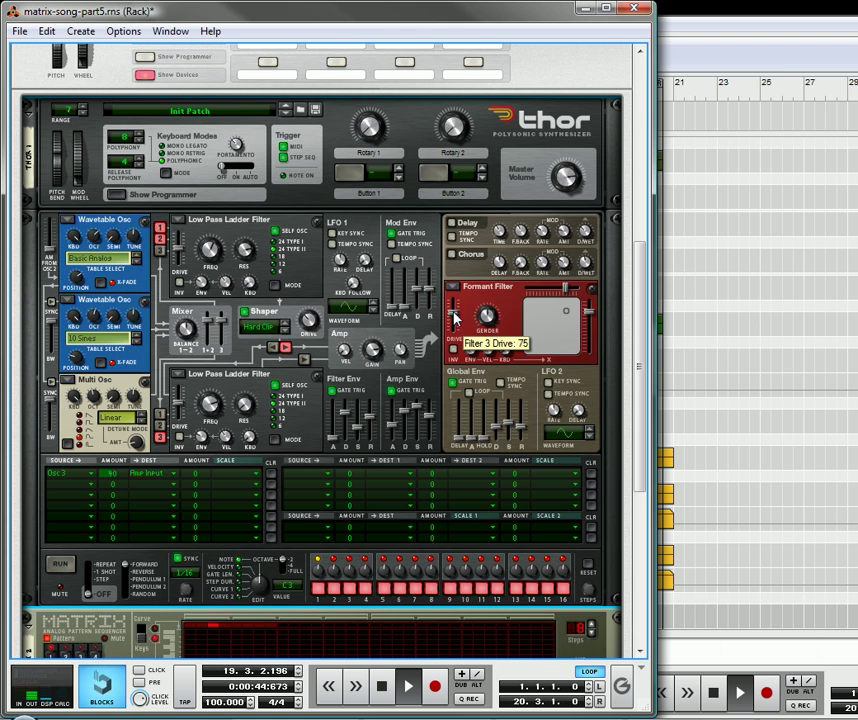
left_click_drag(494, 325, 460, 323)
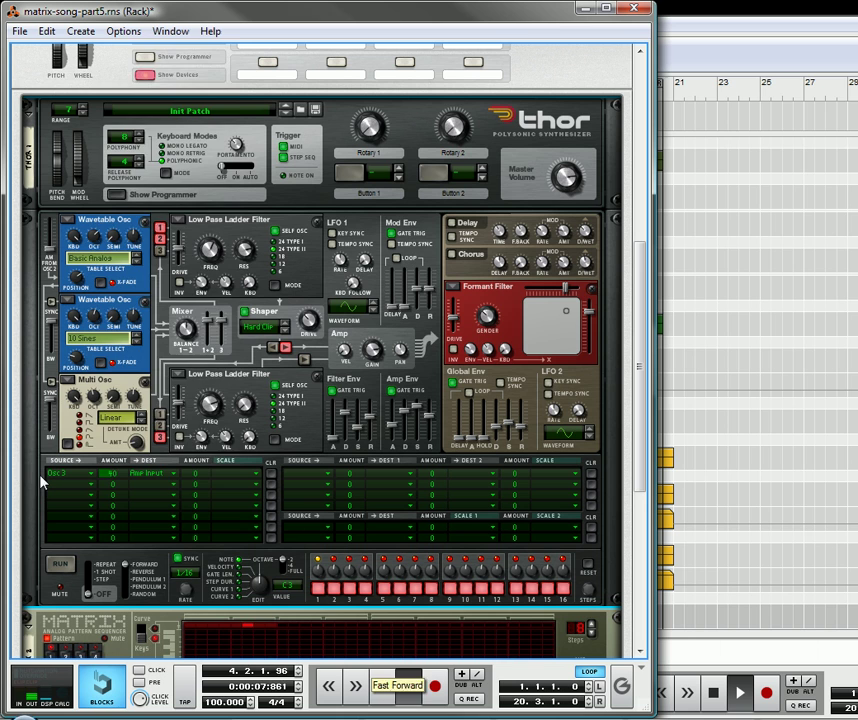
Route LFO 2 to Filter 3's formant Y at amount -66 in mod row 2.
left_click(67, 486)
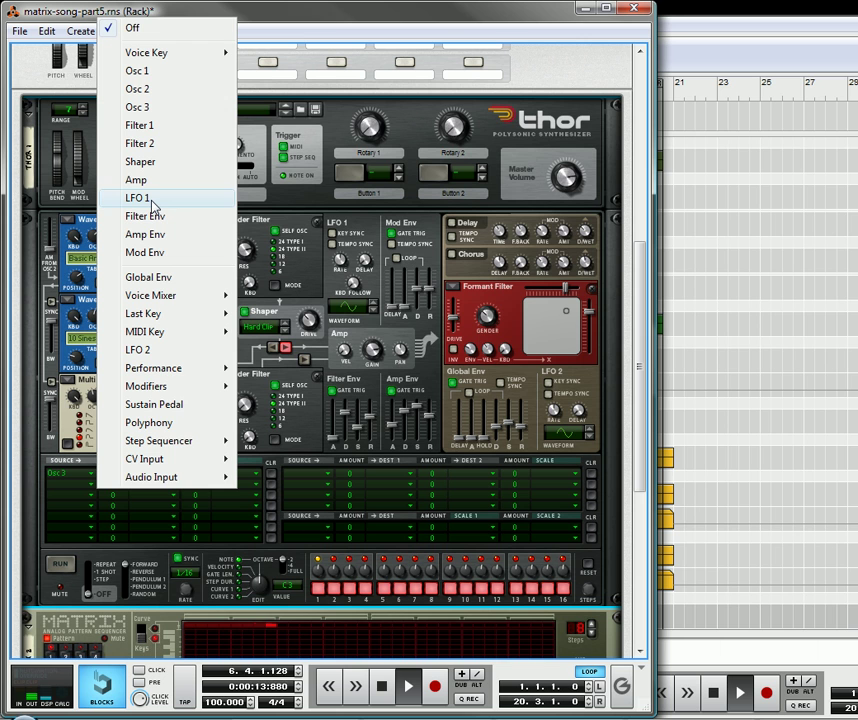
left_click(138, 350)
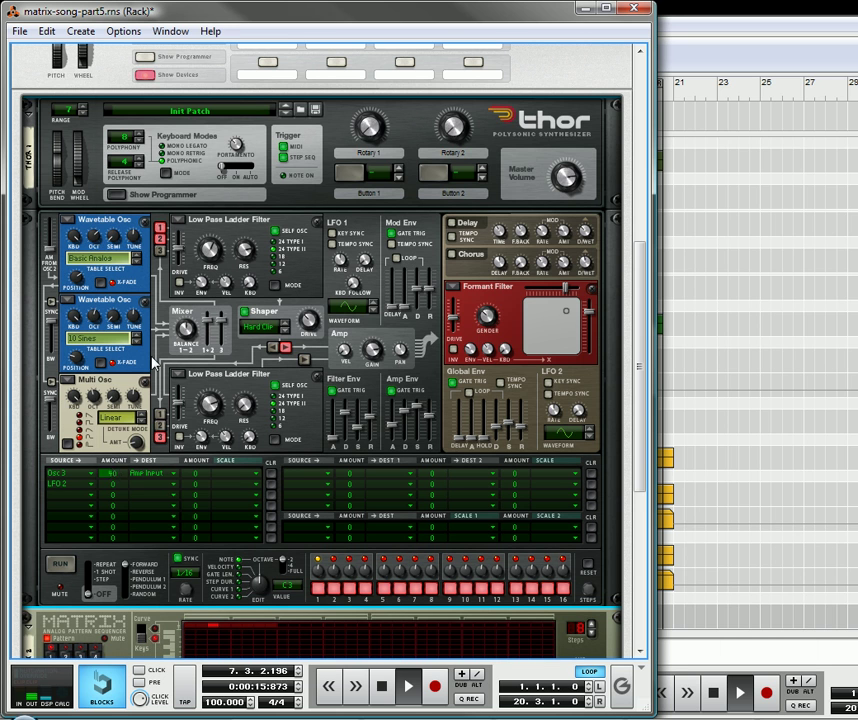
left_click_drag(119, 486, 115, 525)
left_click(142, 490)
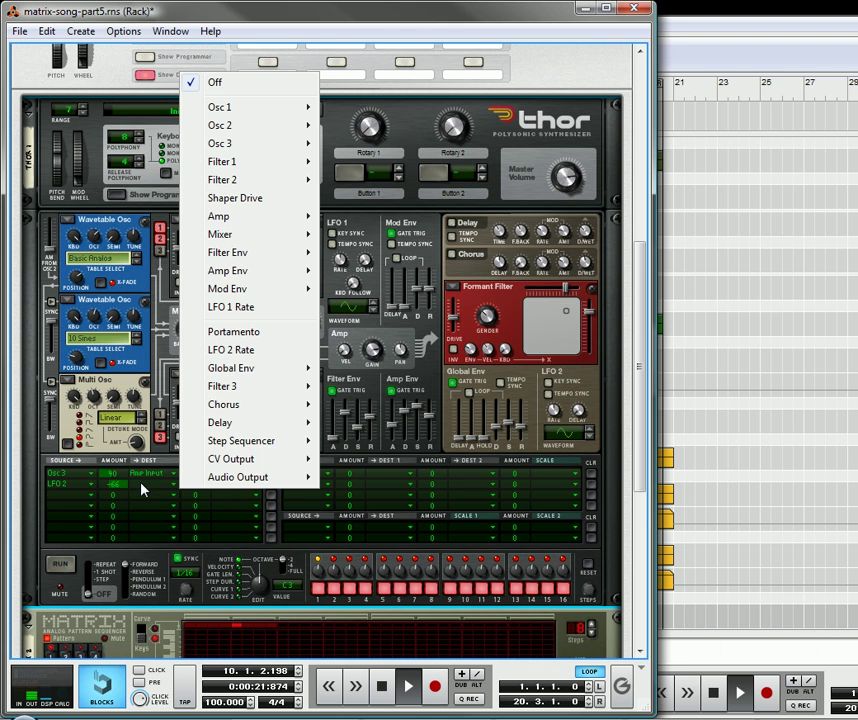
mouse_move(228, 279)
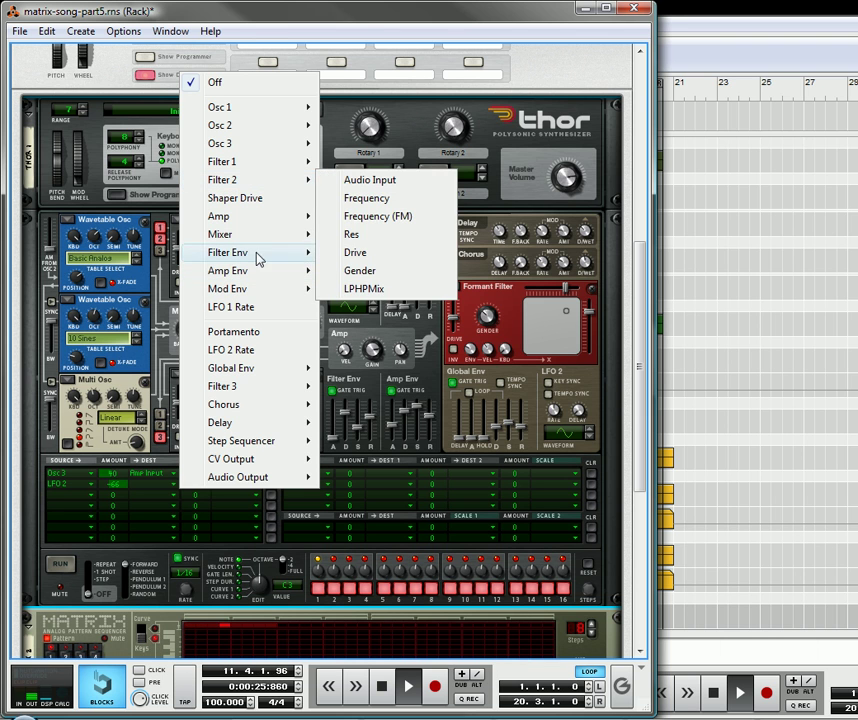
mouse_move(291, 388)
left_click(370, 467)
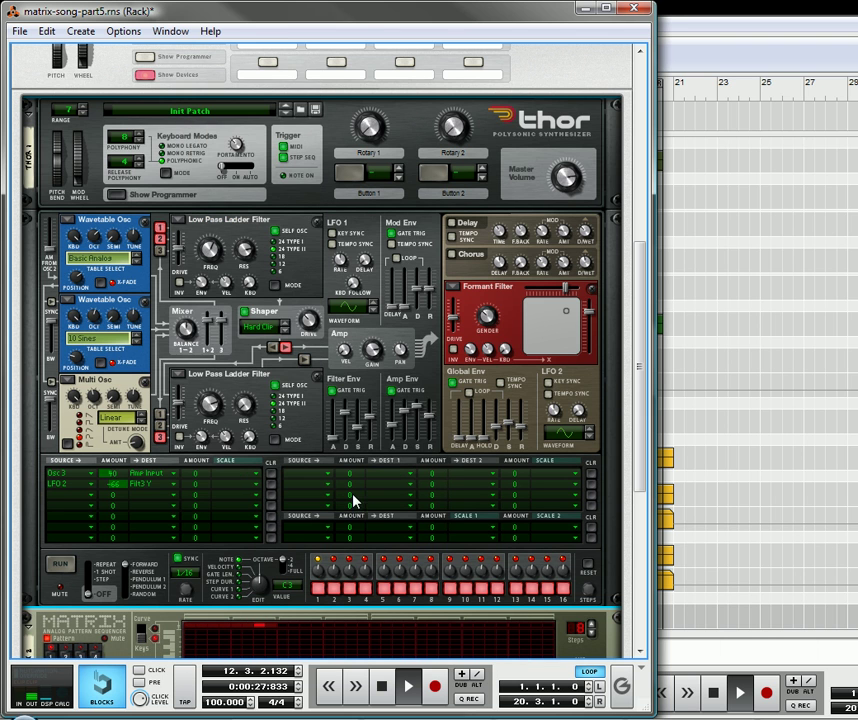
left_click_drag(112, 481, 560, 430)
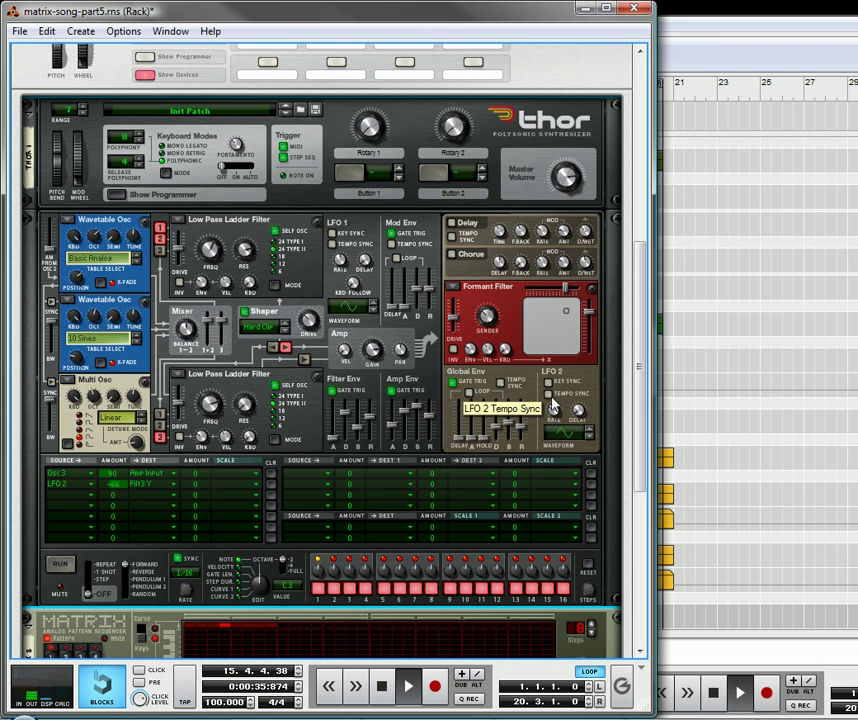
Tempo-sync LFO 2 and nudge the formant XY position slightly.
left_click(550, 398)
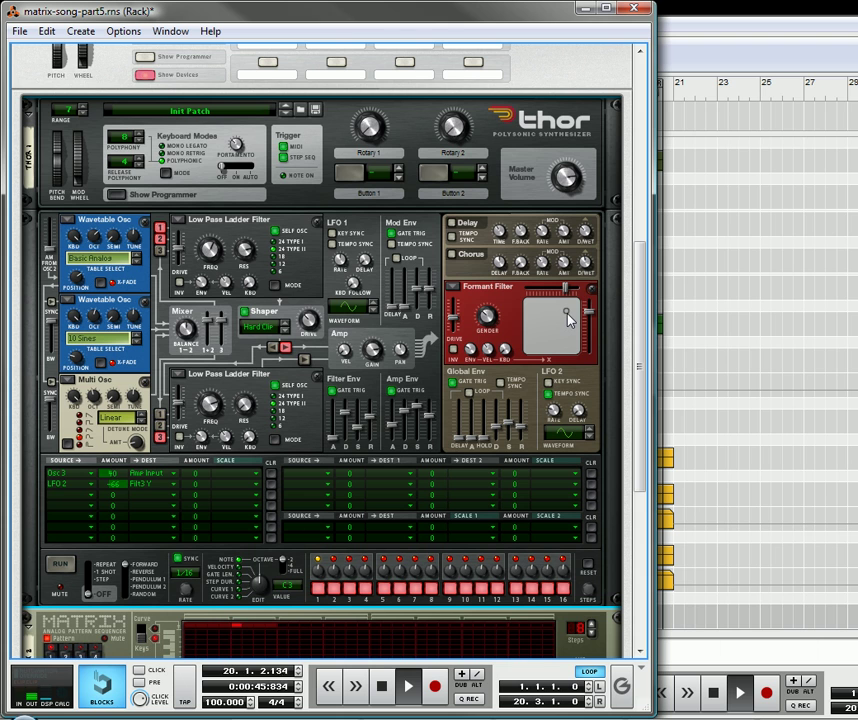
mouse_move(568, 318)
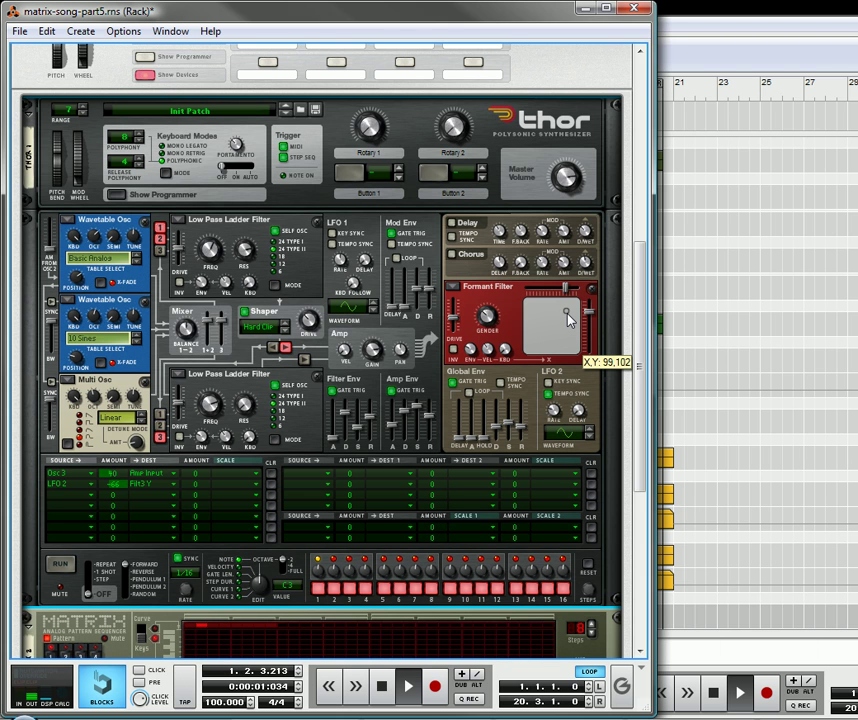
left_click_drag(568, 318, 570, 329)
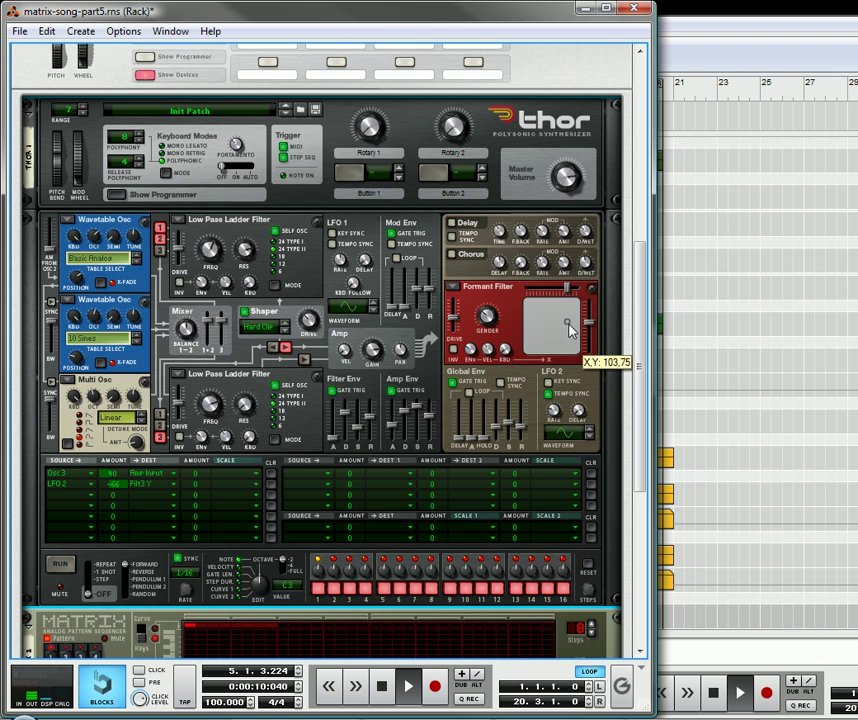
Route LFO 1 to Filter 1 resonance at -53 in row 3, tempo-sync LFO 1, and reshape the envelope.
left_click(60, 499)
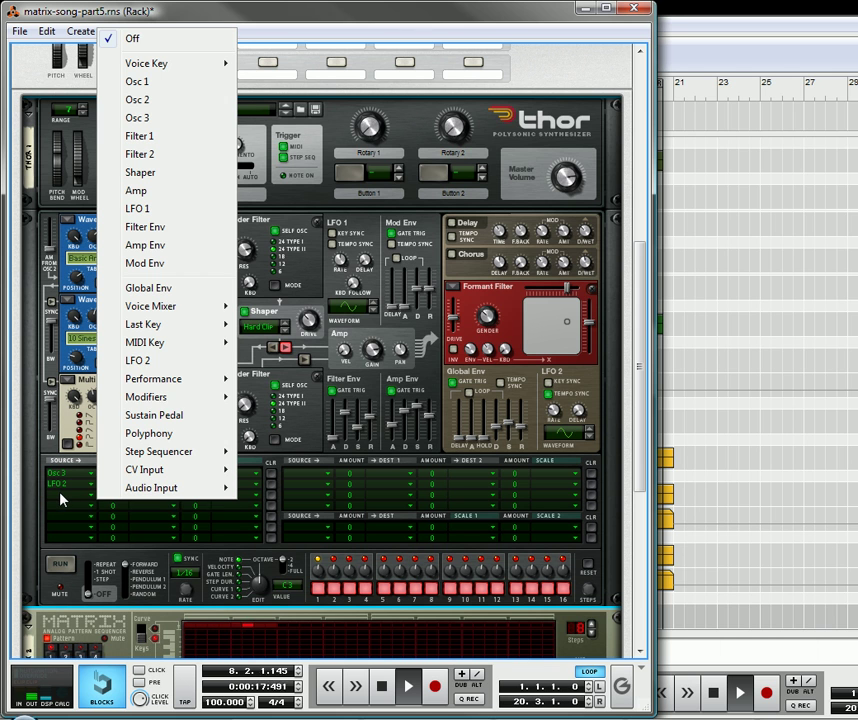
left_click(160, 213)
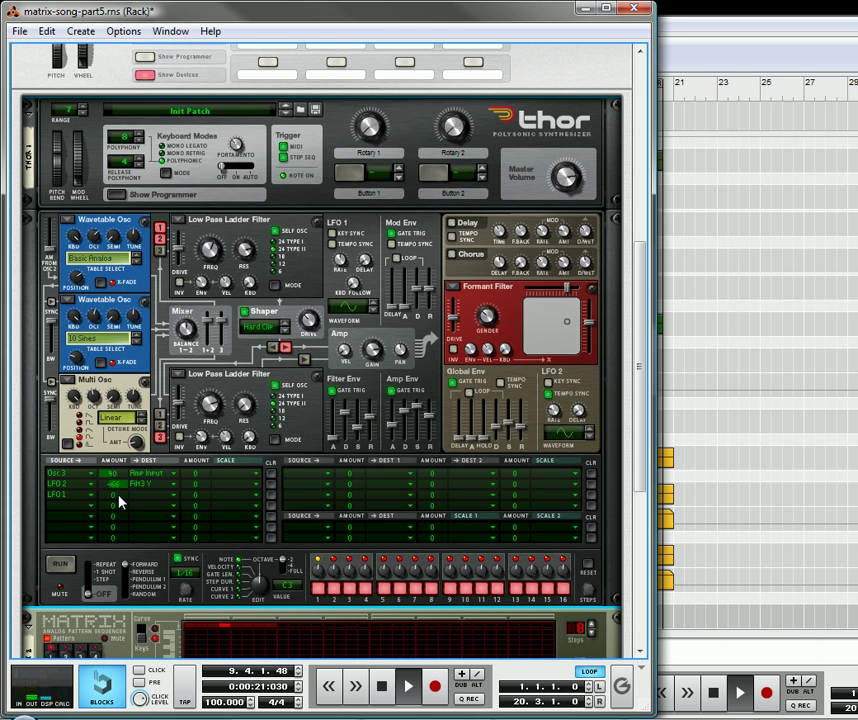
left_click_drag(118, 500, 125, 512)
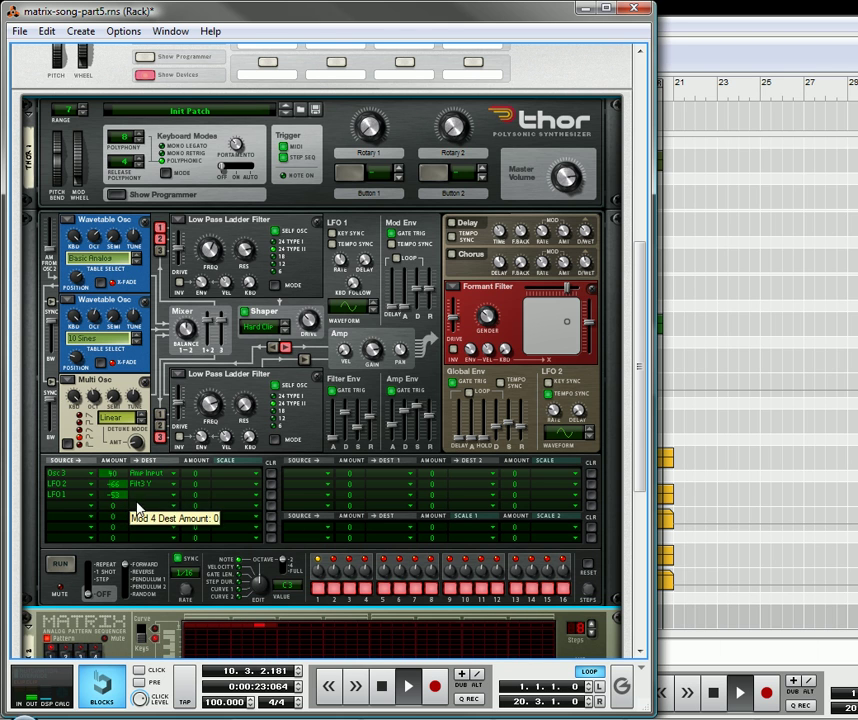
left_click(140, 496)
mouse_move(226, 140)
mouse_move(253, 180)
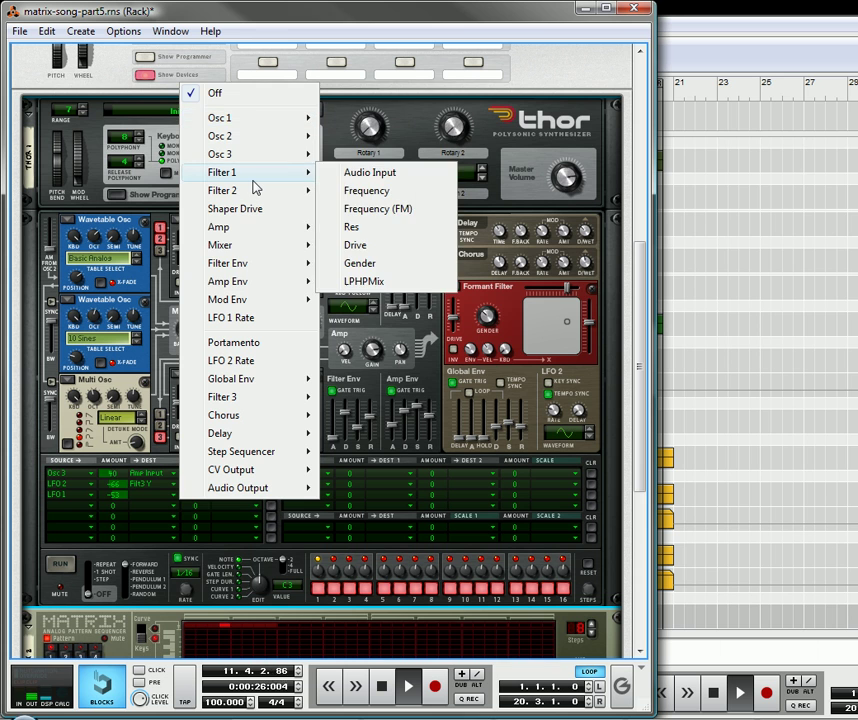
left_click(352, 227)
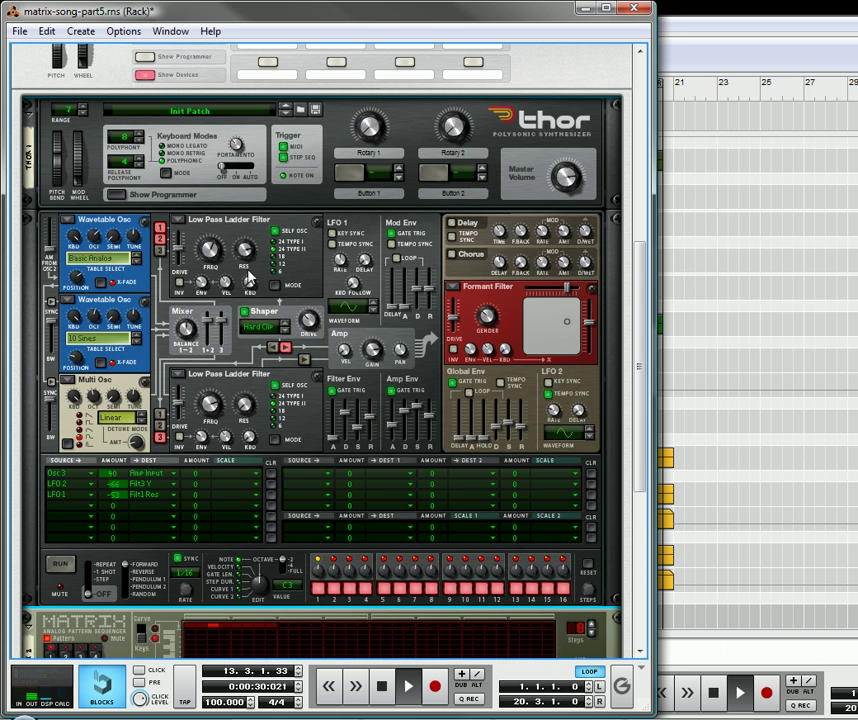
left_click(339, 244)
left_click_drag(408, 303, 428, 300)
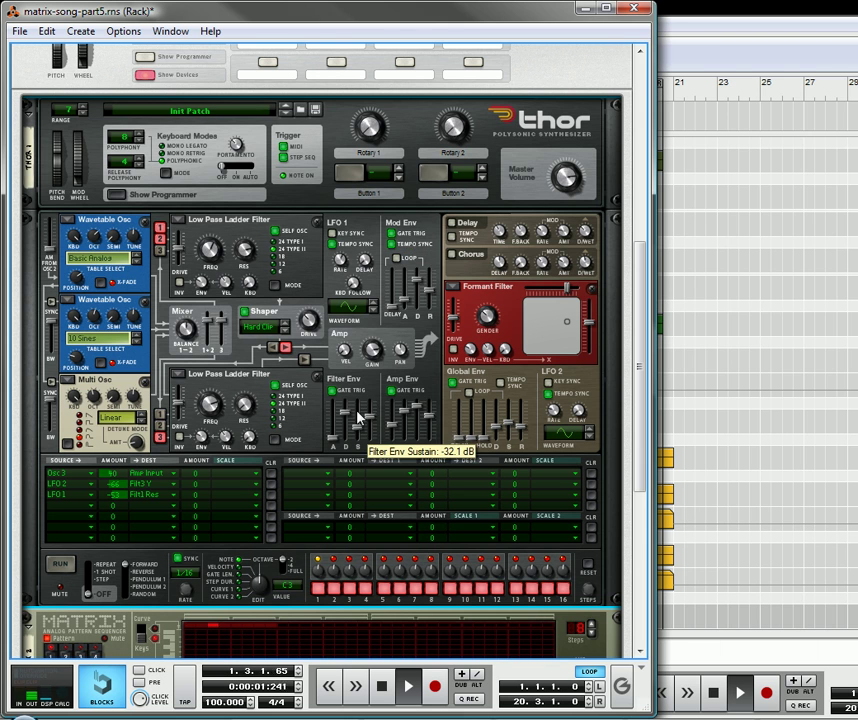
Route Mod Env to Osc 1:2 balance at -75 in row 4 and shorten the Mod Env attack to 1/16.
left_click(63, 514)
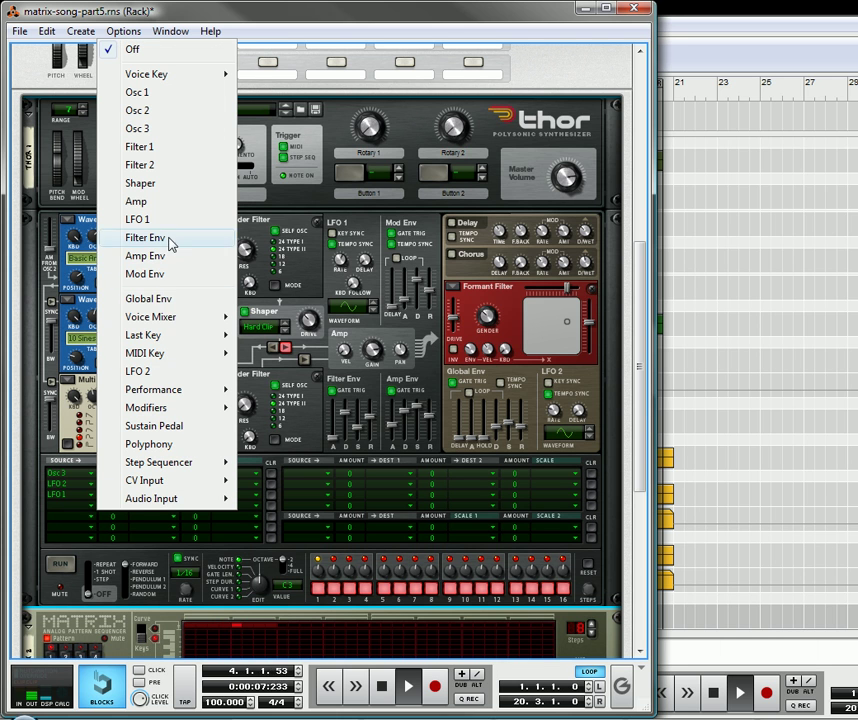
left_click(150, 273)
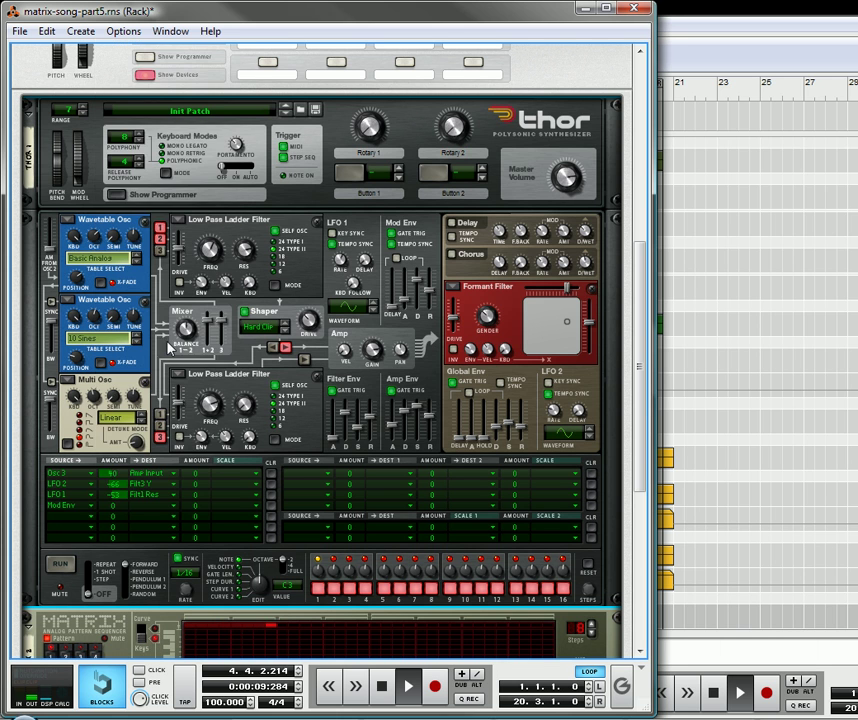
left_click_drag(118, 514, 136, 532)
left_click(140, 507)
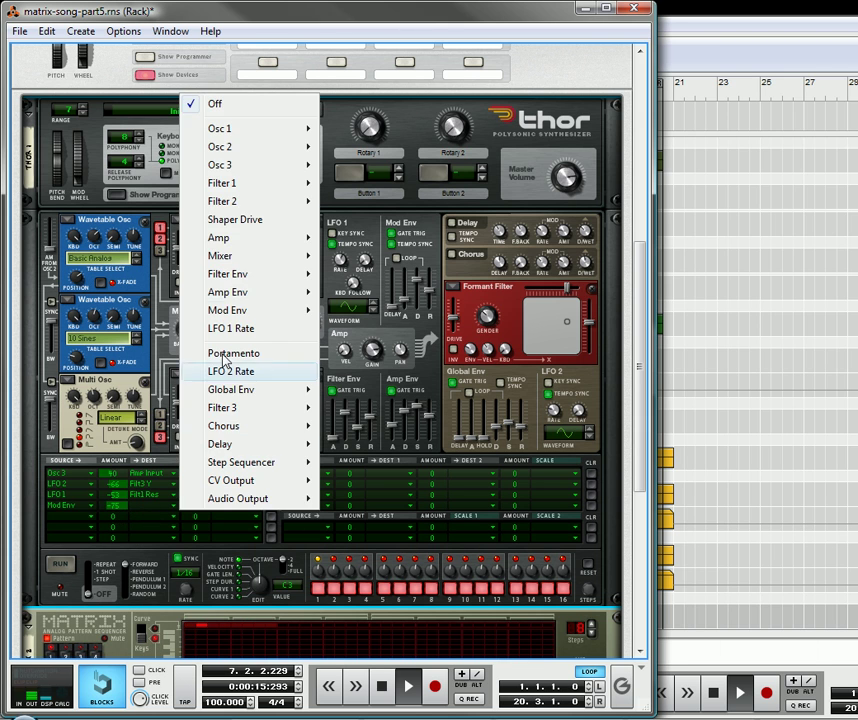
mouse_move(238, 259)
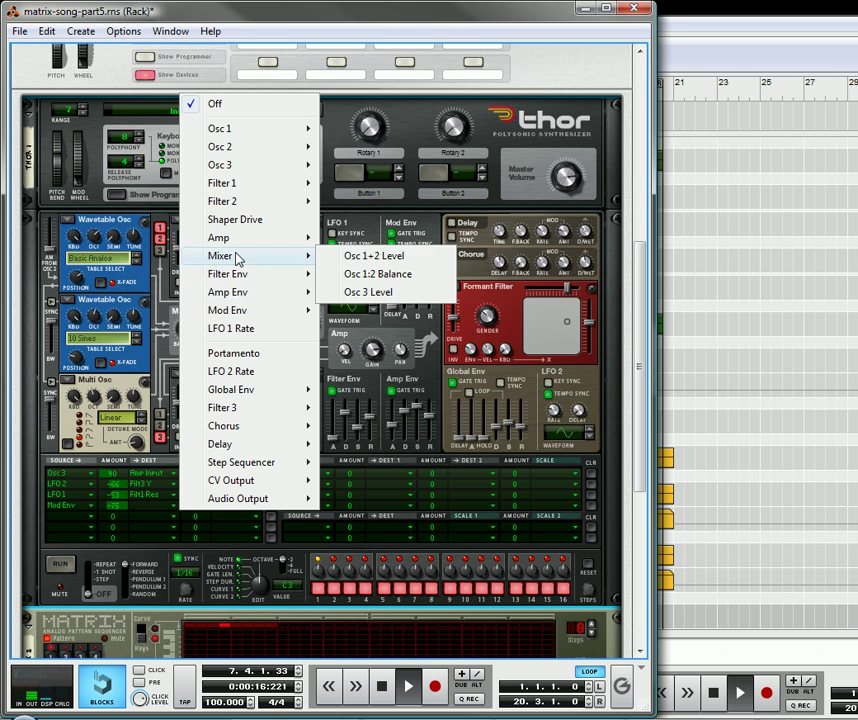
left_click(378, 274)
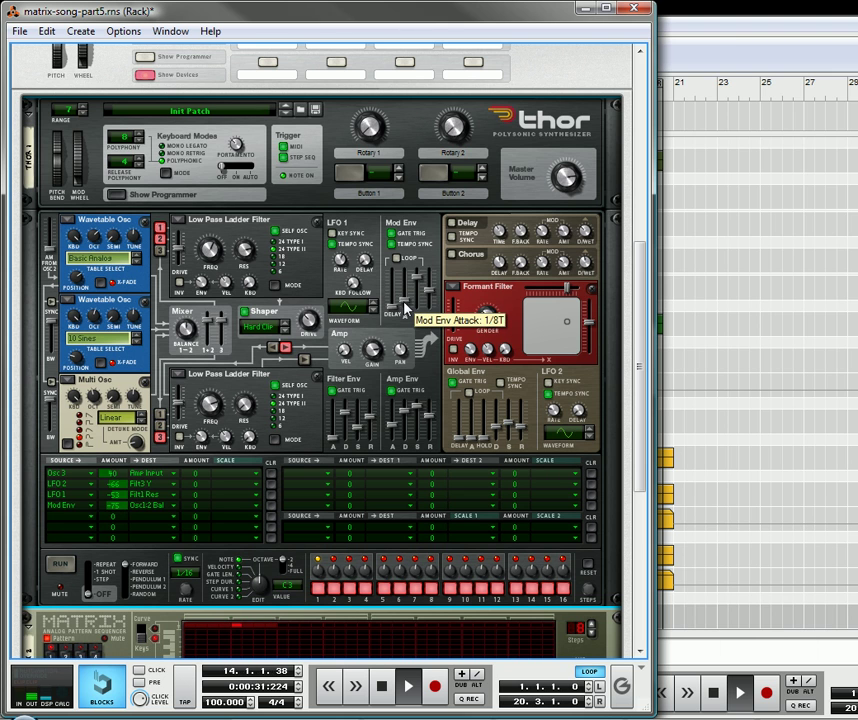
mouse_move(403, 302)
left_mouse_down()
mouse_move(436, 303)
mouse_move(412, 301)
left_mouse_up()
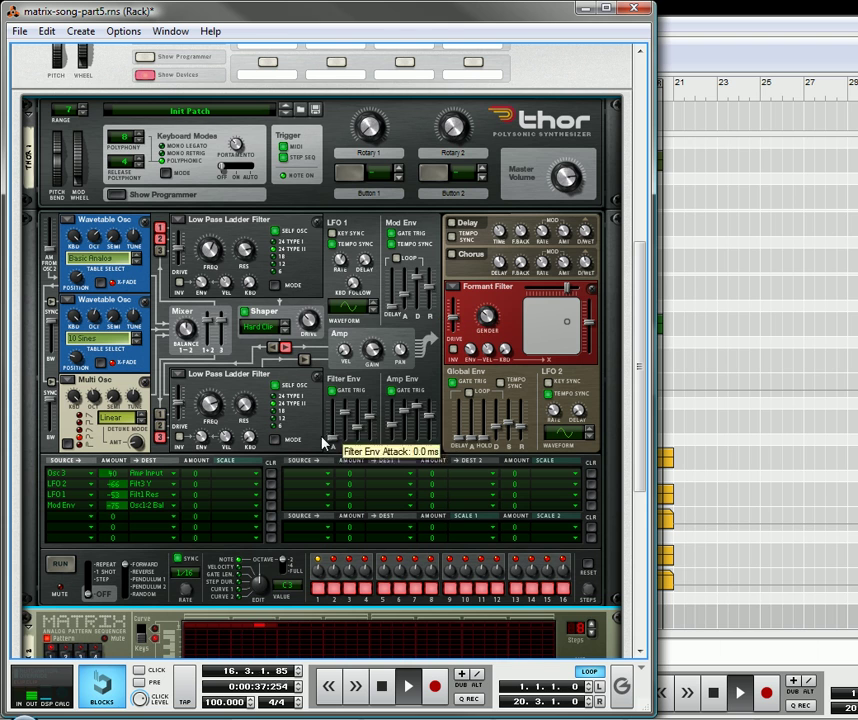
Switch on Thor's delay and set mod row 5's source to Mod Env at amount 62, leaving destination unset.
left_click(452, 223)
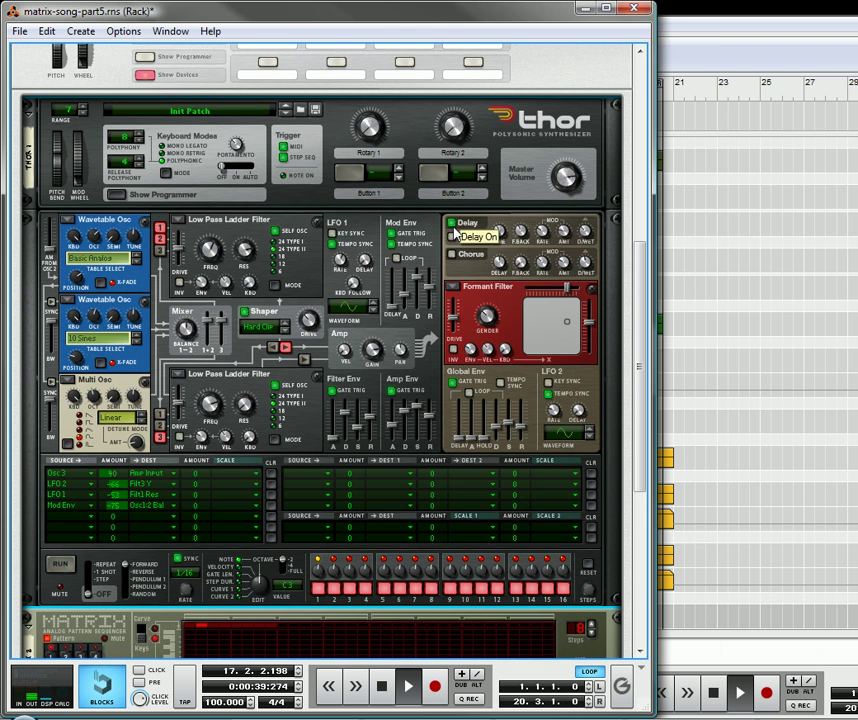
left_click(65, 521)
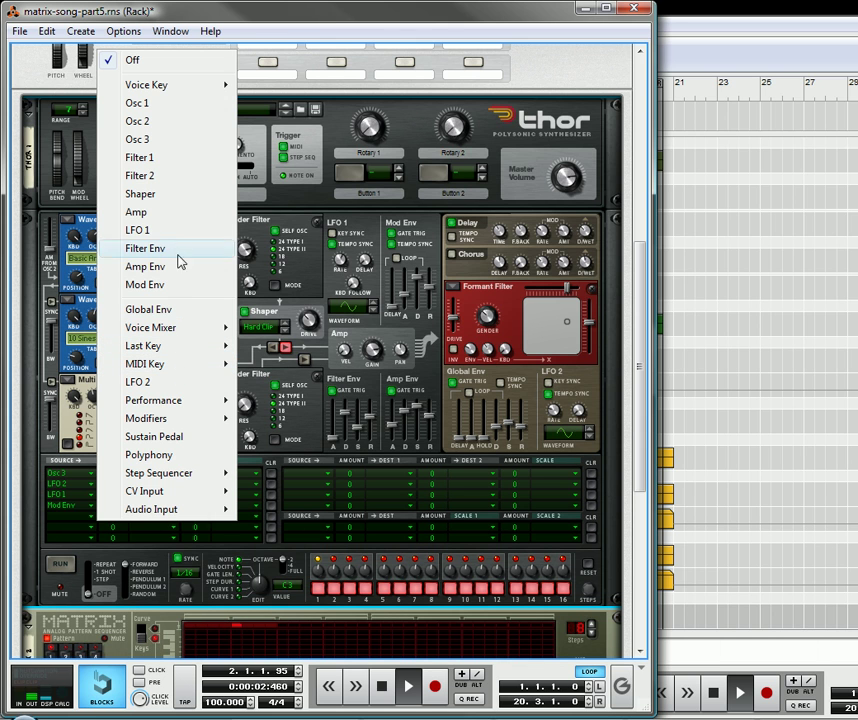
mouse_move(184, 406)
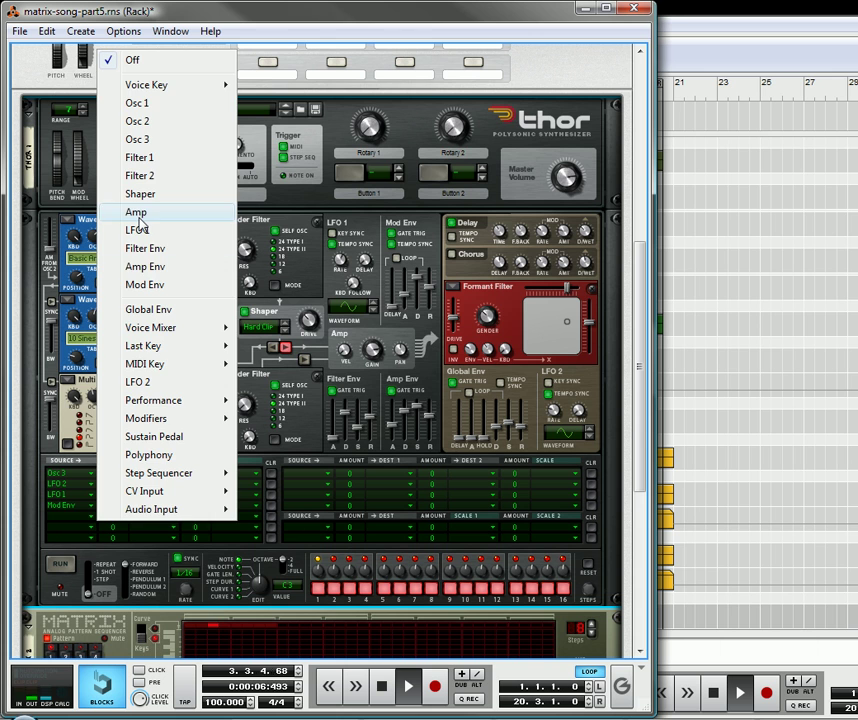
left_click(150, 284)
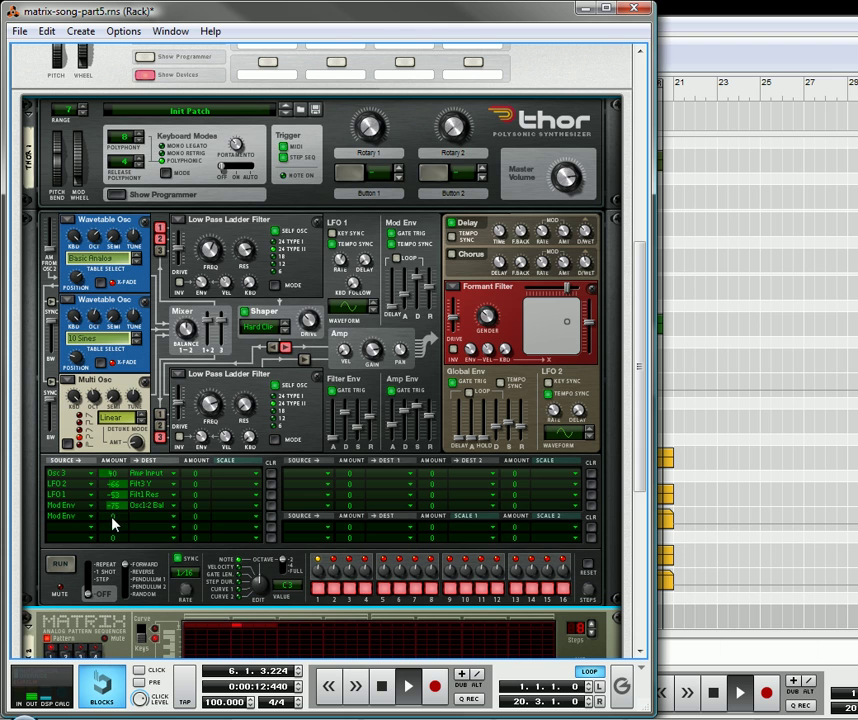
left_click_drag(112, 520, 122, 507)
left_click(143, 524)
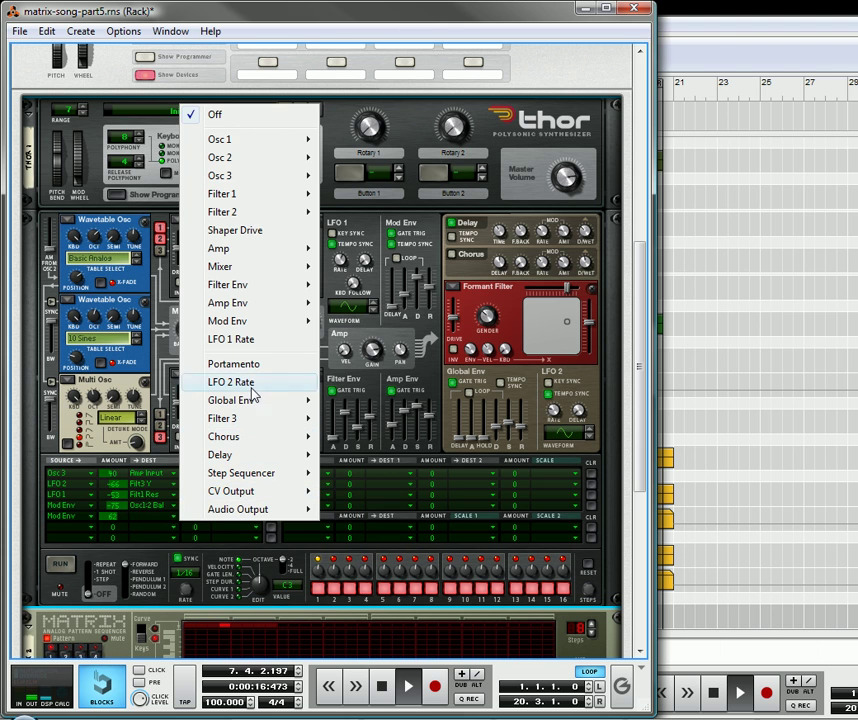
left_click(345, 218)
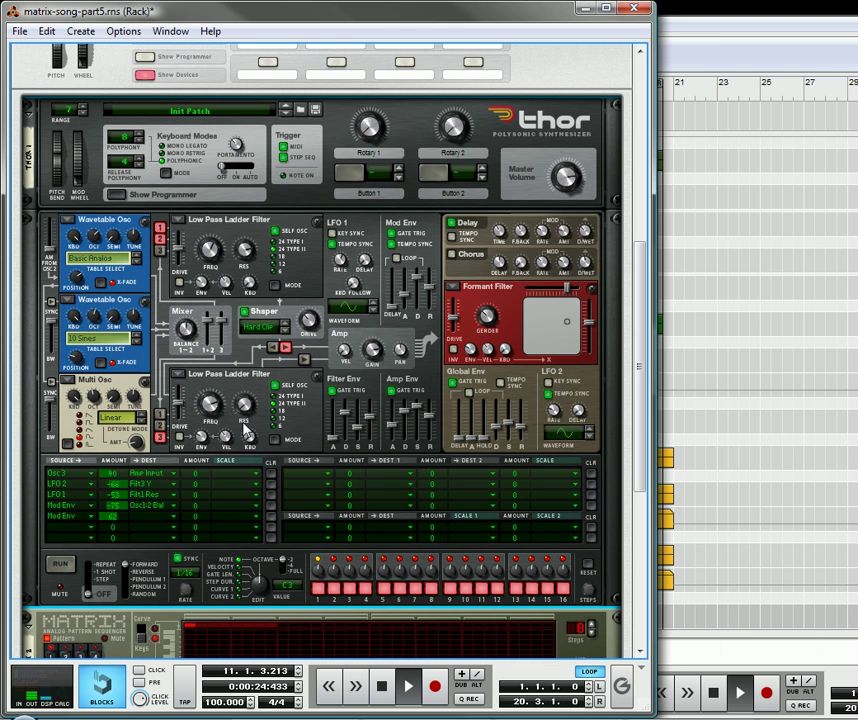
Raise the Filter 1 and Filter 2 envelope amounts to 63 and 79, and route mod row 5 to Amp Pan.
mouse_move(199, 280)
left_mouse_down()
mouse_move(209, 271)
mouse_move(208, 285)
left_mouse_up()
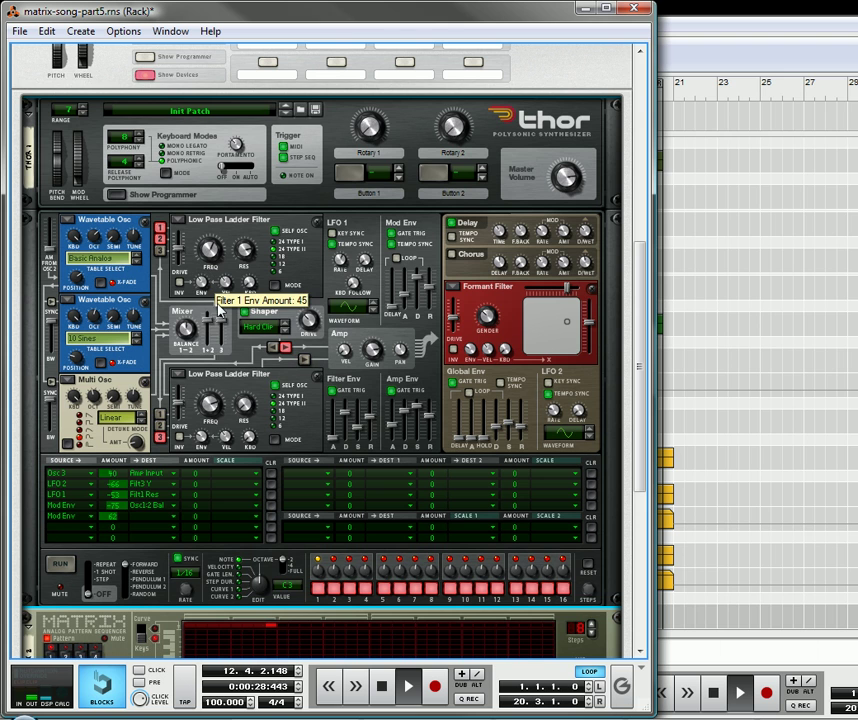
left_click_drag(203, 436, 208, 423)
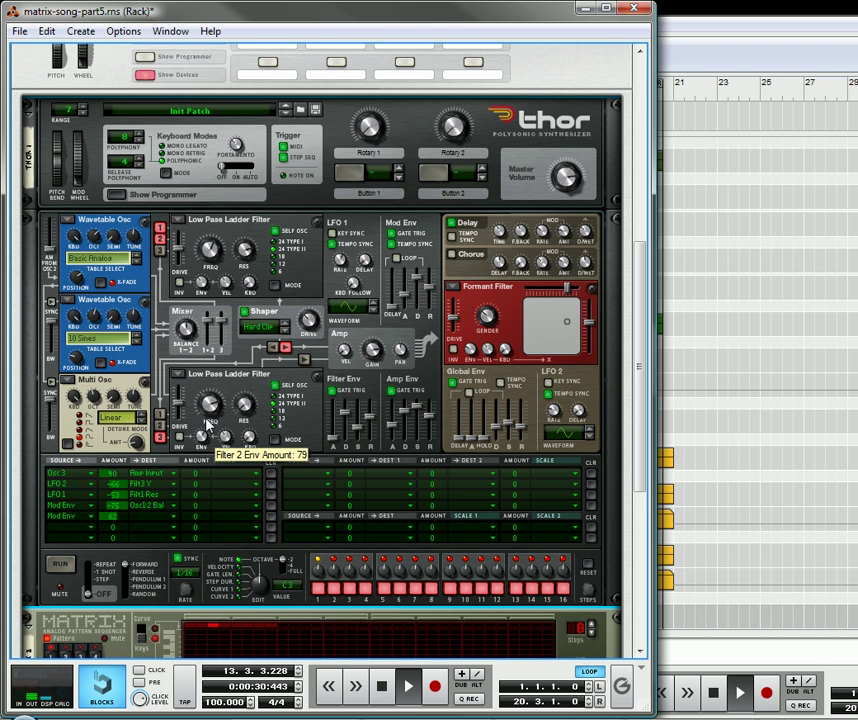
left_click(144, 518)
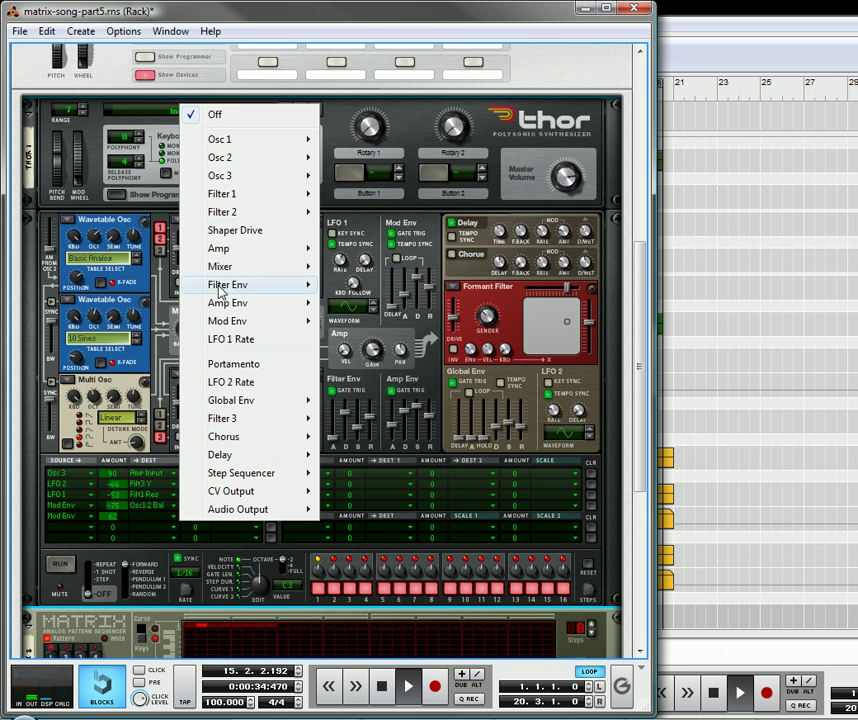
mouse_move(225, 252)
left_click(350, 283)
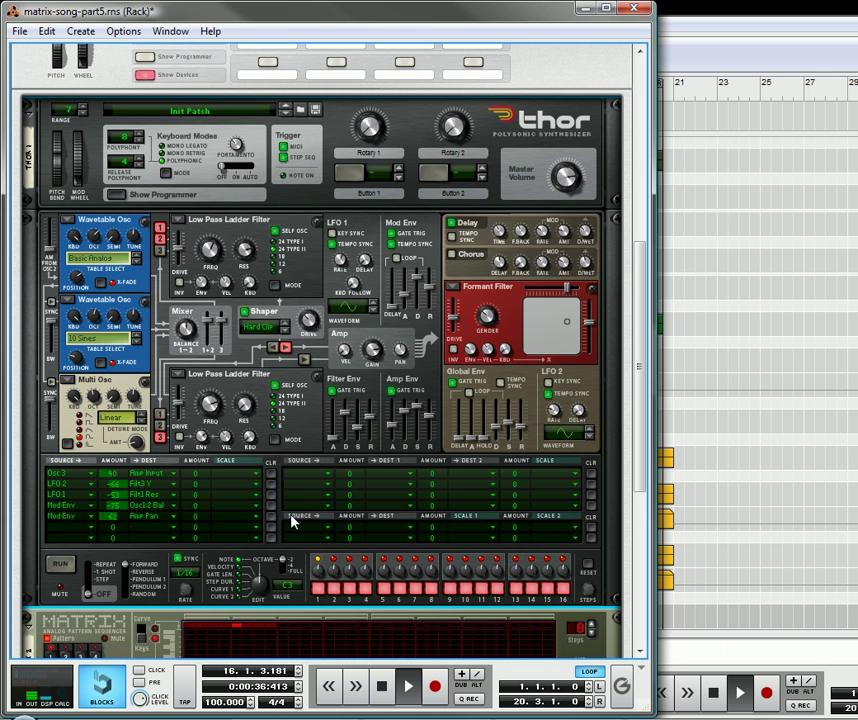
left_click_drag(123, 524, 125, 521)
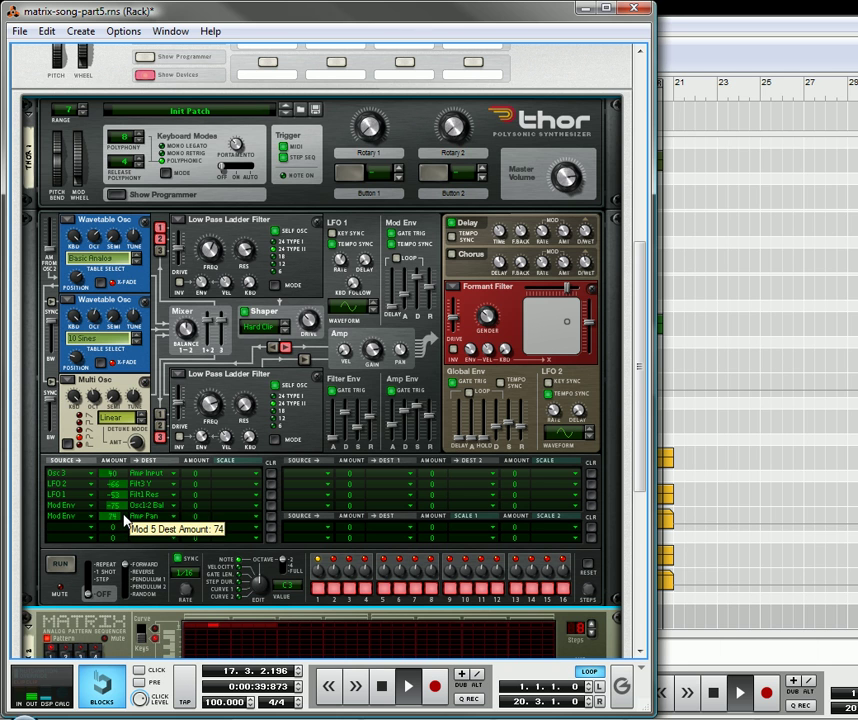
Make LFO 2 the source of mod row 5 with amount 65.
left_click(65, 516)
key("Escape")
left_click(65, 516)
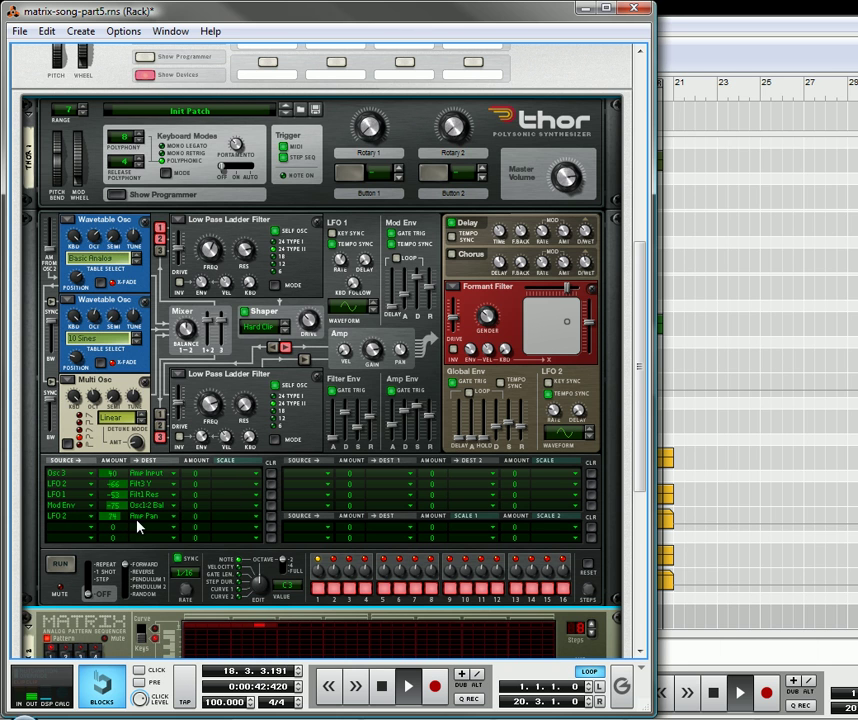
left_click(123, 532)
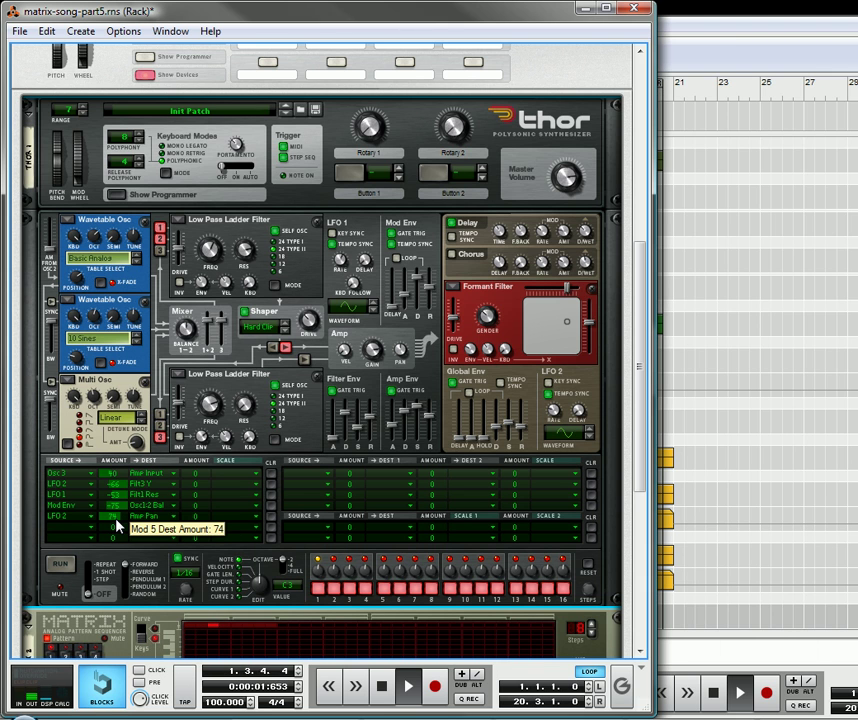
left_click_drag(117, 527, 118, 534)
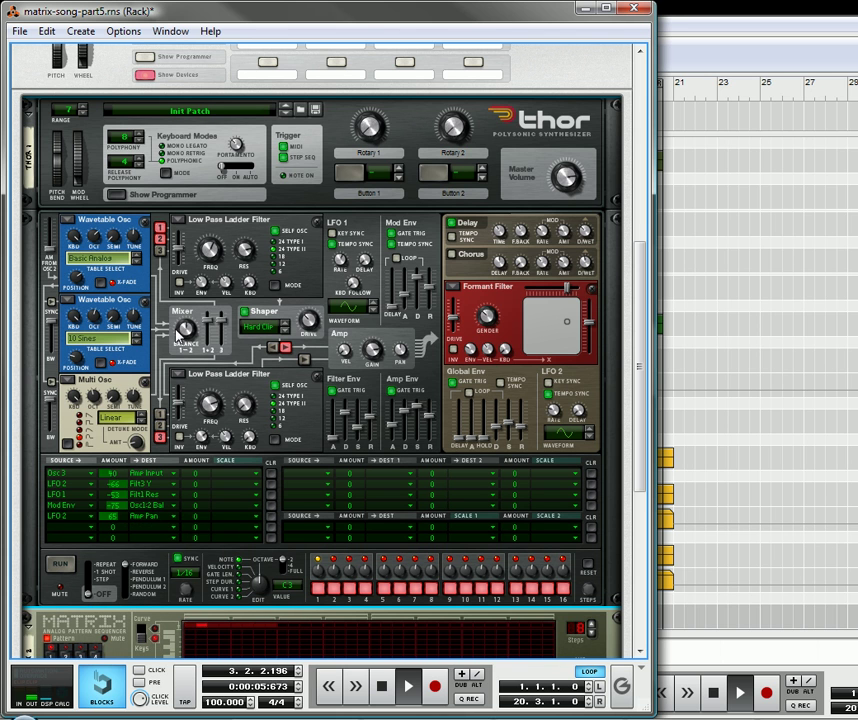
Rewind and replay the song from the start twice while viewing the Matrix, UN-16 and RV7000.
scroll(216, 253, "up", 3)
scroll(226, 292, "down", 4)
scroll(226, 292, "down", 5)
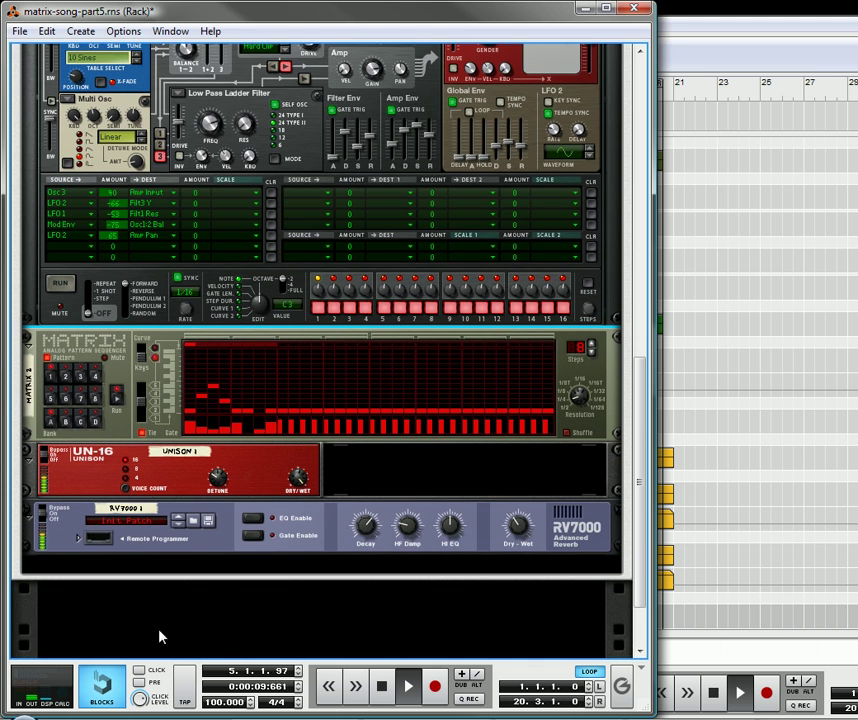
double_click(382, 690)
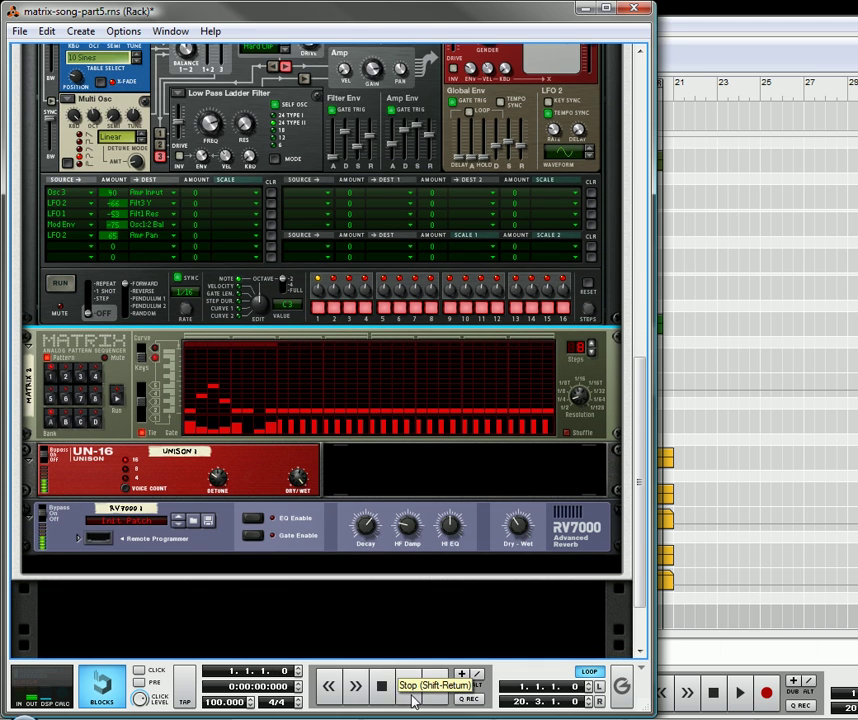
left_click(408, 688)
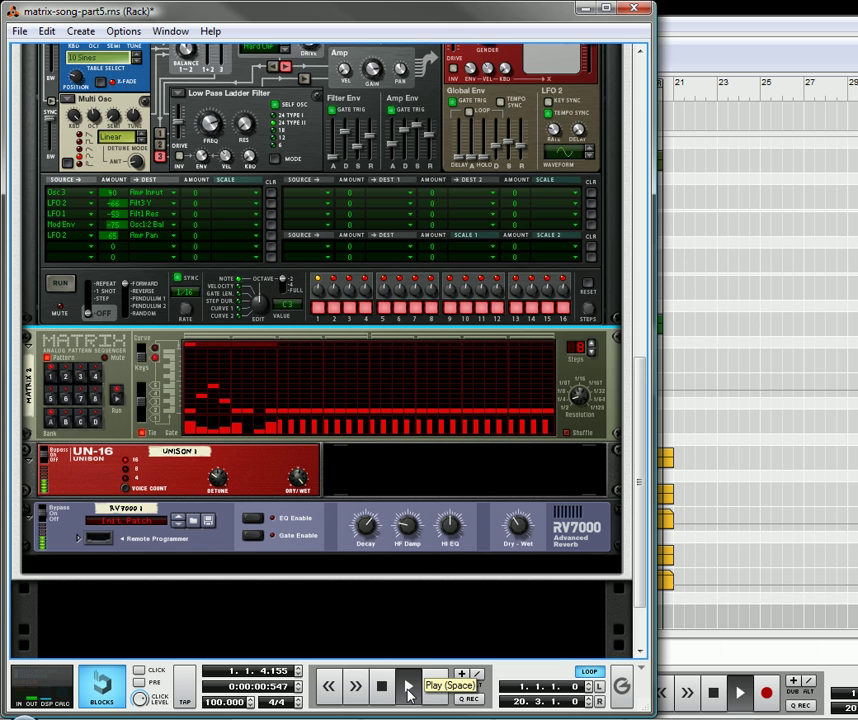
double_click(383, 690)
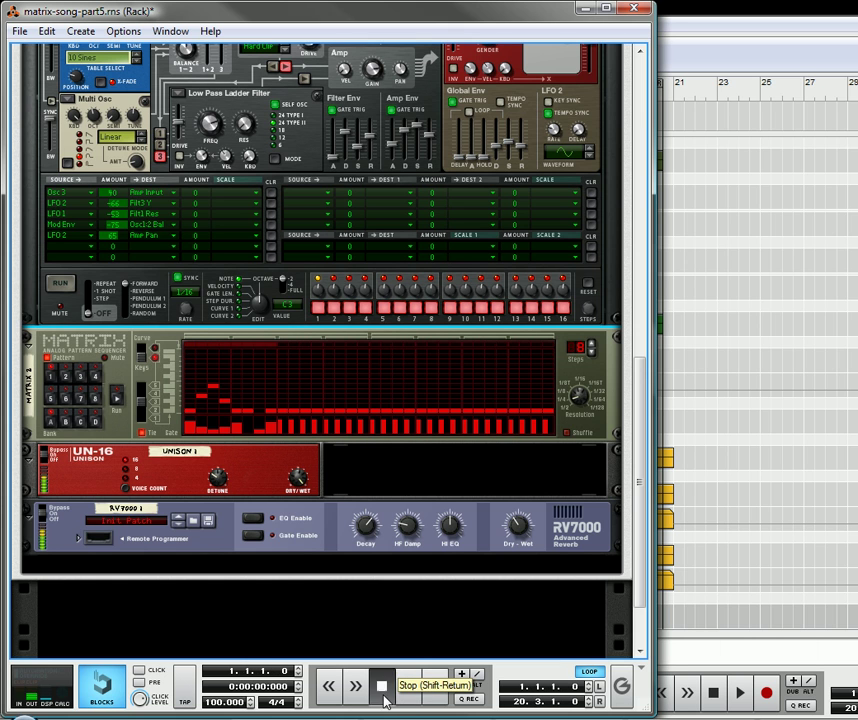
left_click(408, 688)
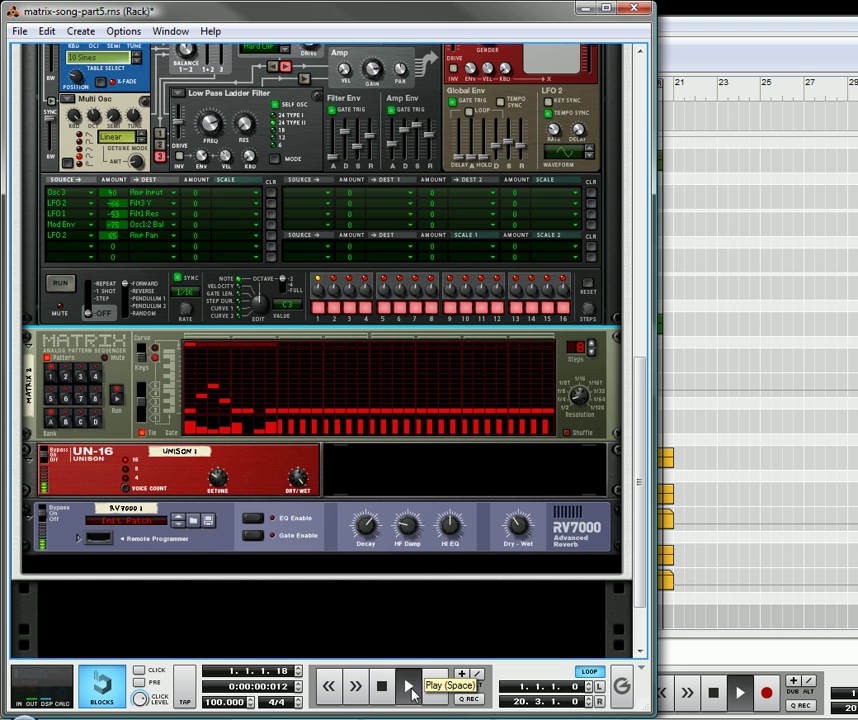
scroll(281, 411, "up", 8)
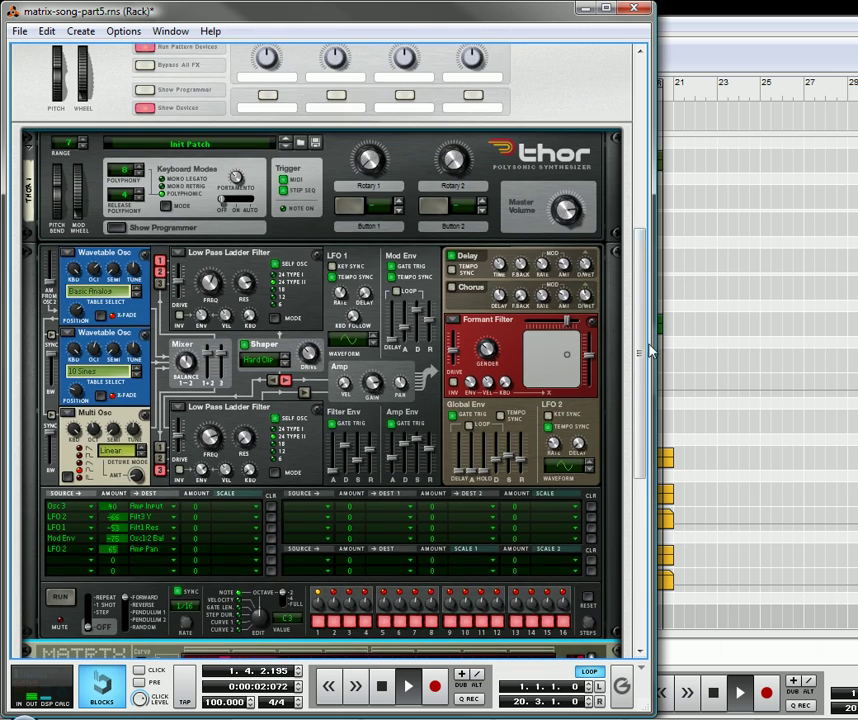
Lower the PAD channel's reMix fader to 52.
scroll(643, 170, "up", 5)
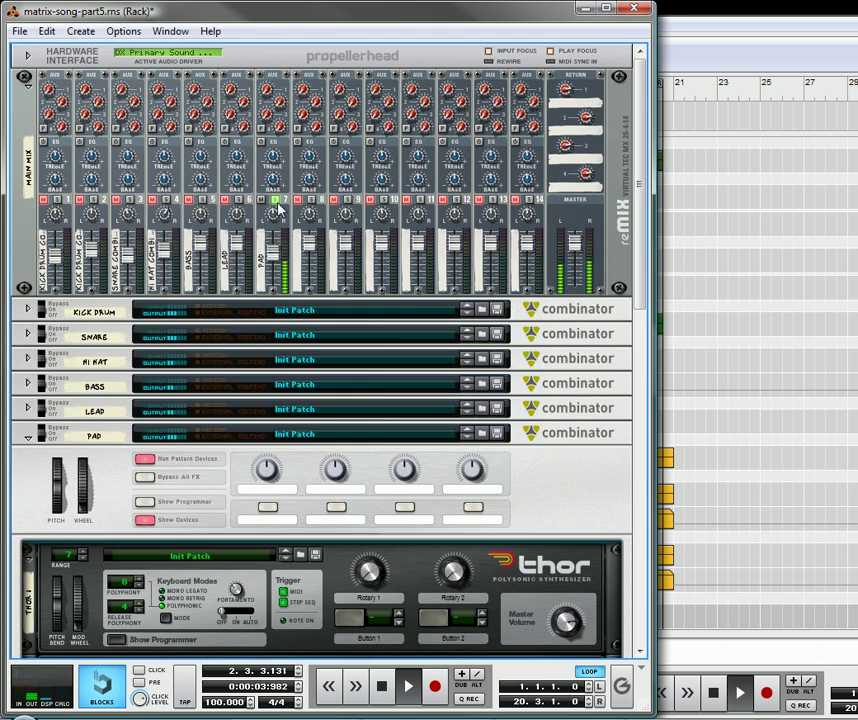
scroll(283, 510, "down", 3)
scroll(282, 516, "down", 2)
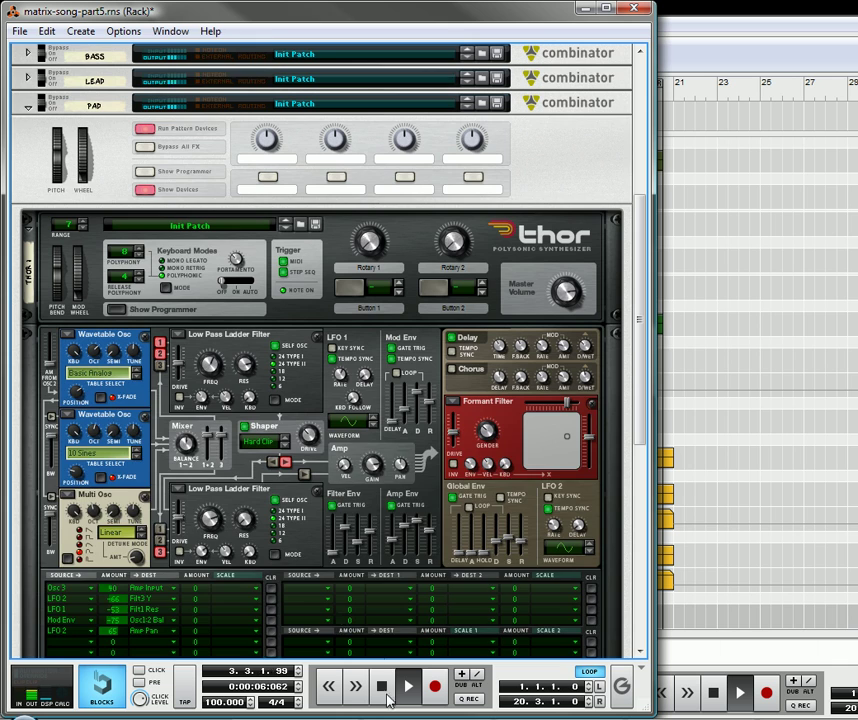
scroll(276, 405, "up", 4)
left_click_drag(275, 160, 280, 188)
Turn Thor's Osc 2 octave knob down to 3.
scroll(270, 435, "down", 6)
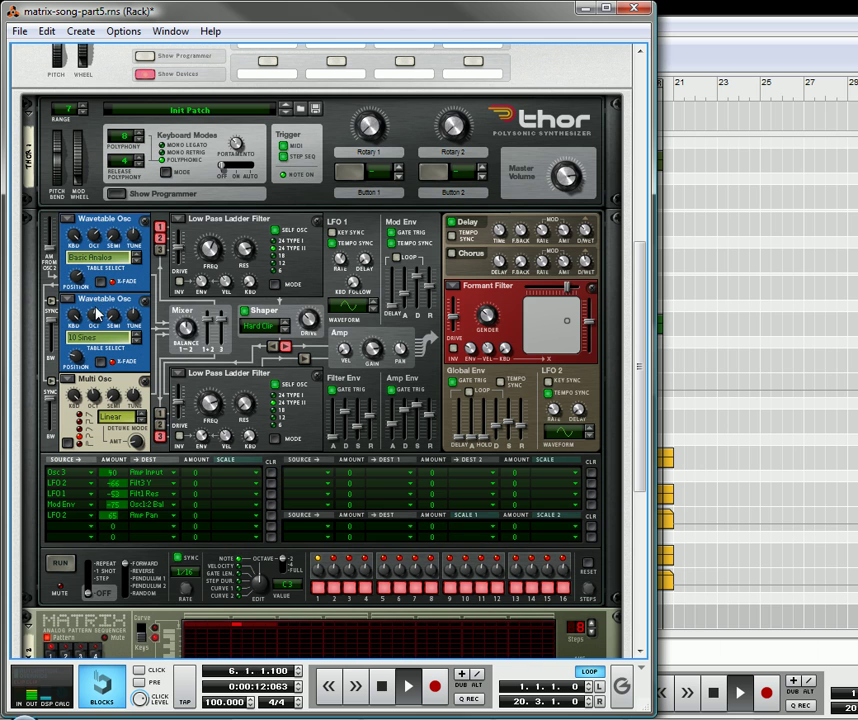
mouse_move(96, 316)
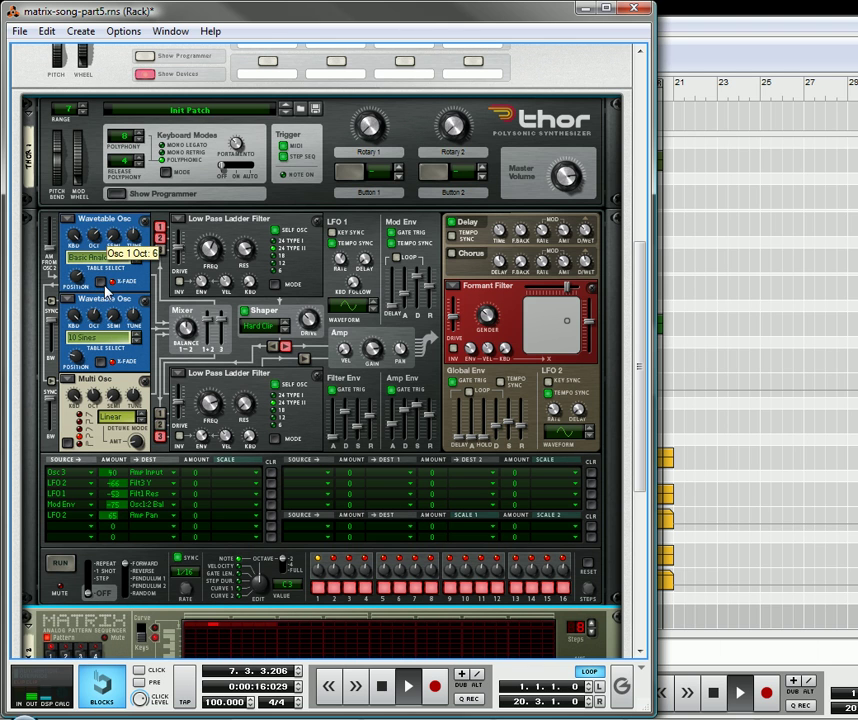
mouse_move(97, 398)
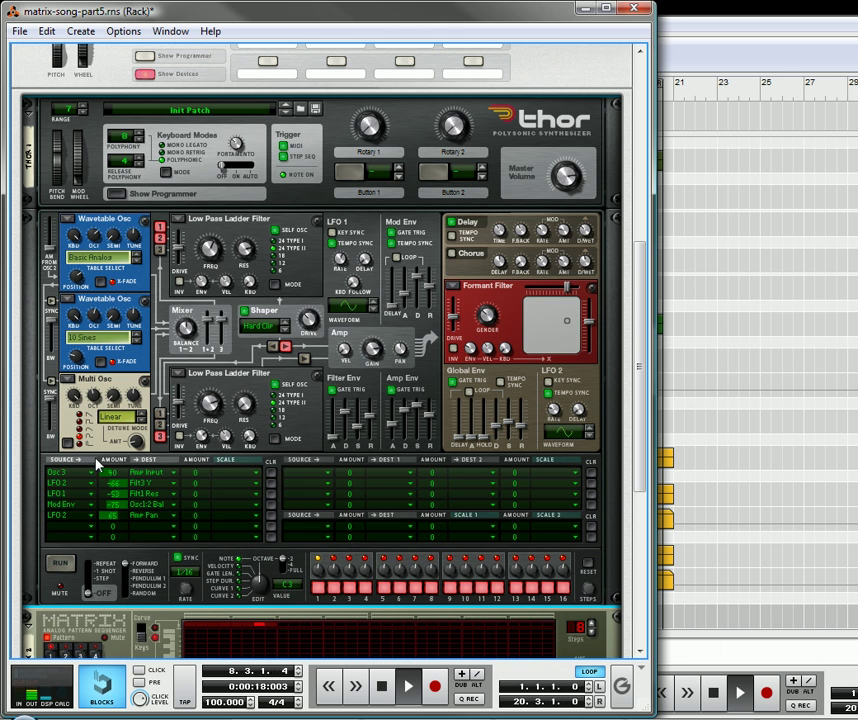
mouse_move(99, 251)
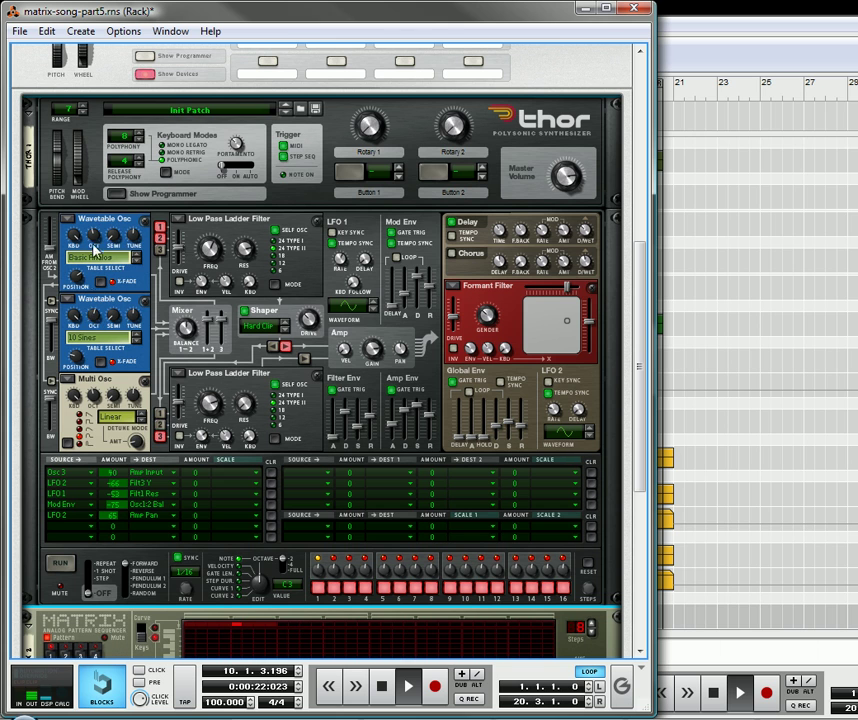
left_click_drag(93, 316, 99, 324)
scroll(75, 478, "down", 5)
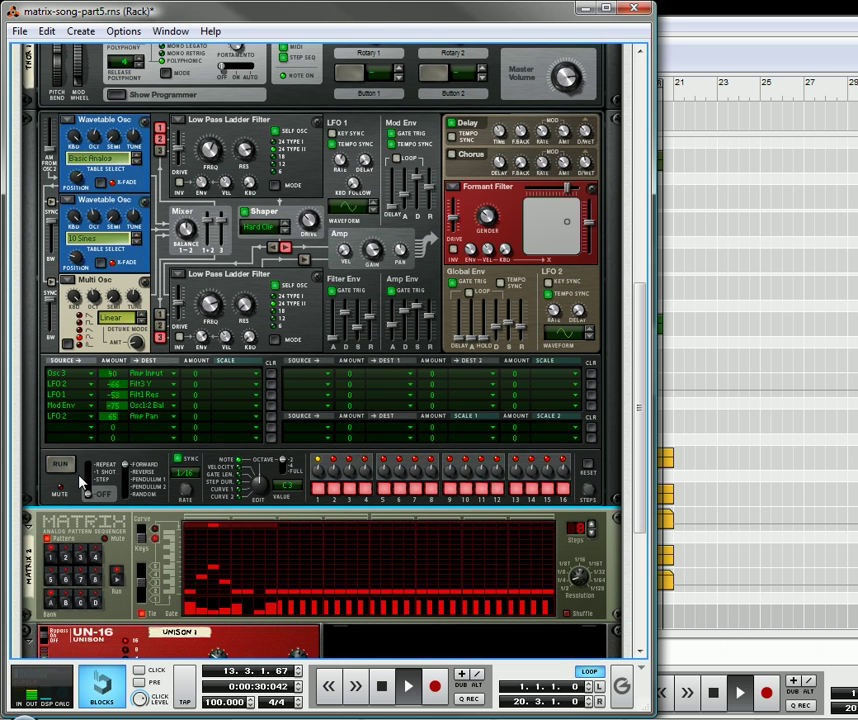
scroll(70, 480, "down", 12)
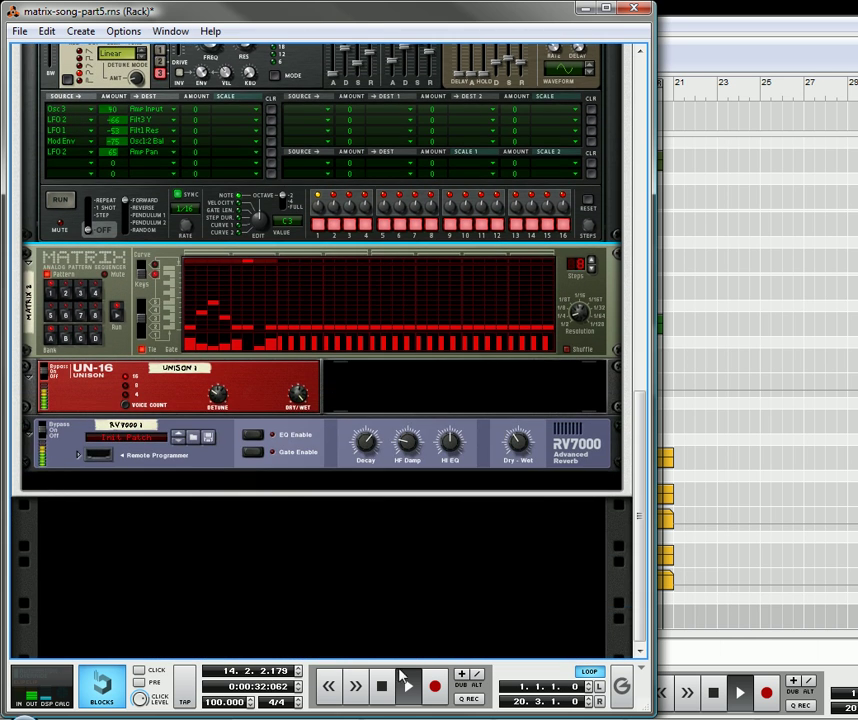
Stop playback and switch the RV7000 reverb to the Spring algorithm with a 0.37 m length.
left_click(381, 686)
left_click(80, 454)
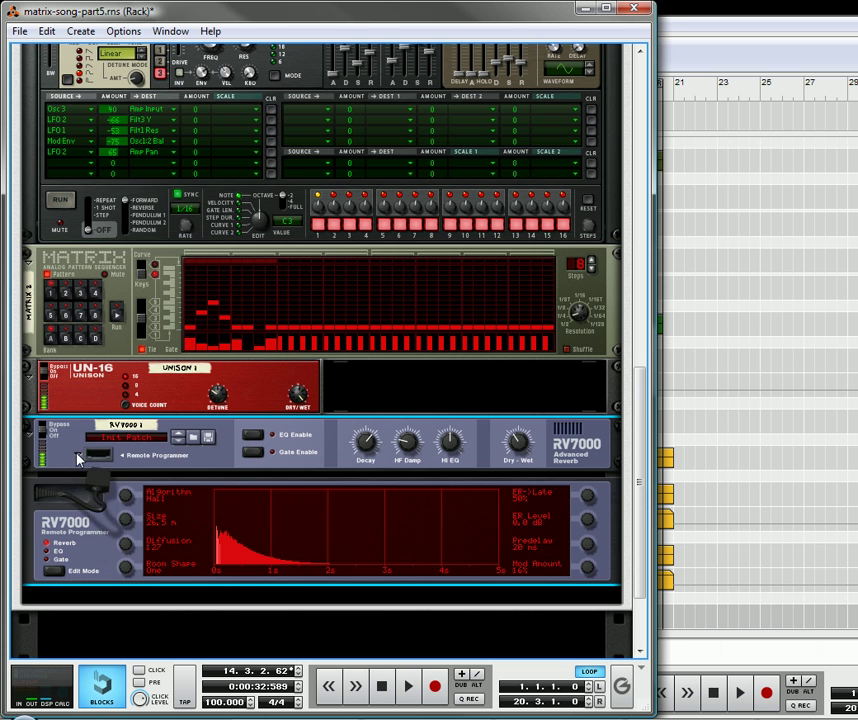
scroll(175, 418, "down", 2)
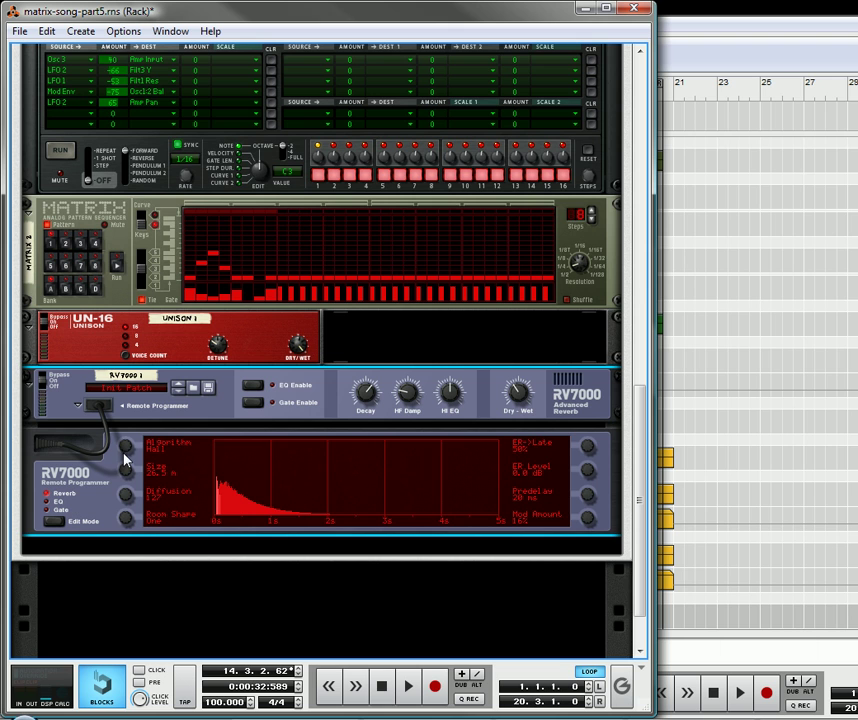
left_click_drag(125, 455, 123, 442)
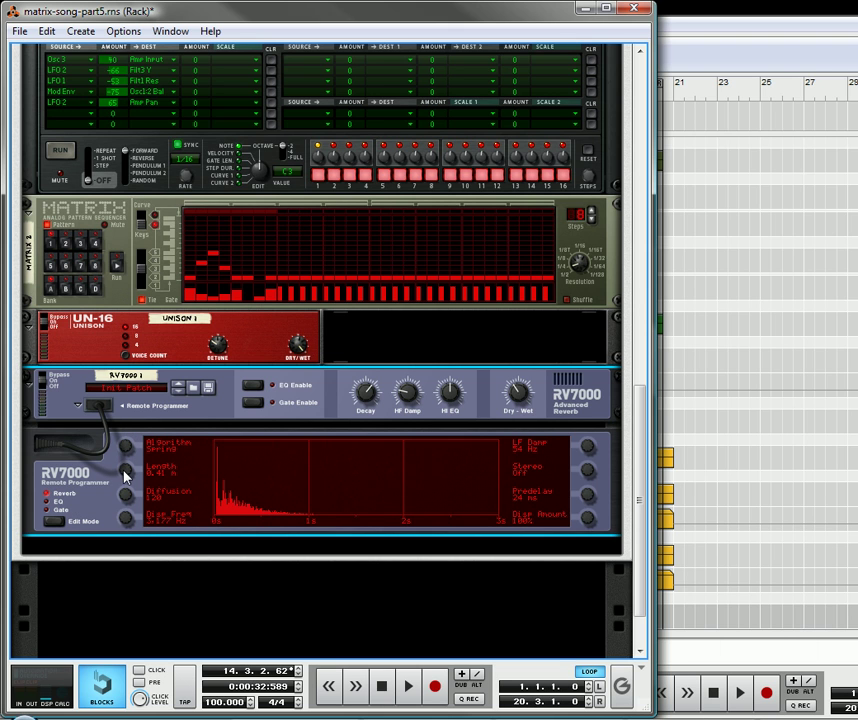
left_click_drag(125, 476, 124, 479)
Set the RV7000 EQ to a -4.2 dB low cut and an 8.5 dB parametric boost.
left_click(59, 507)
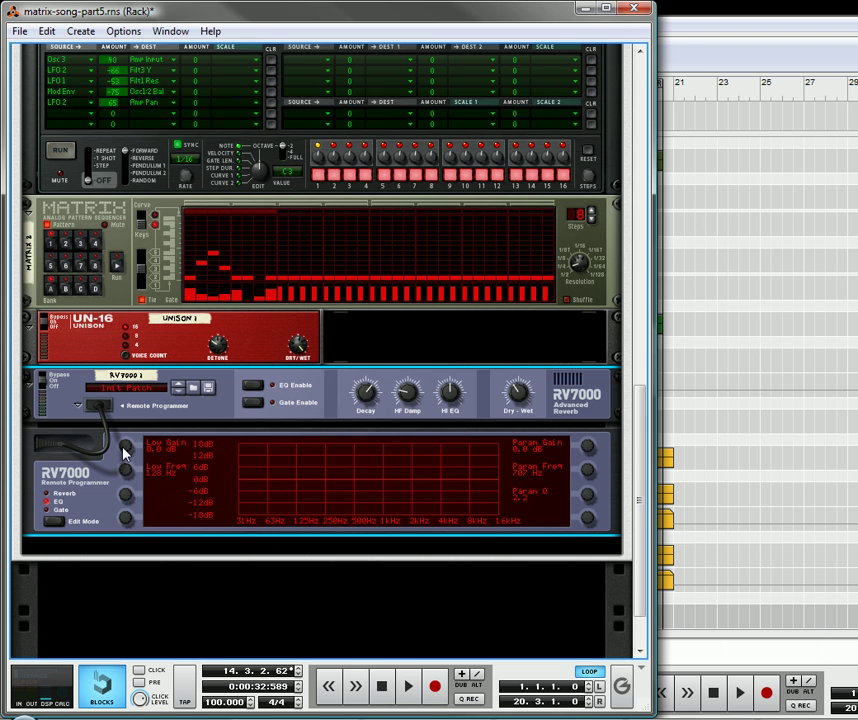
left_click_drag(124, 455, 135, 487)
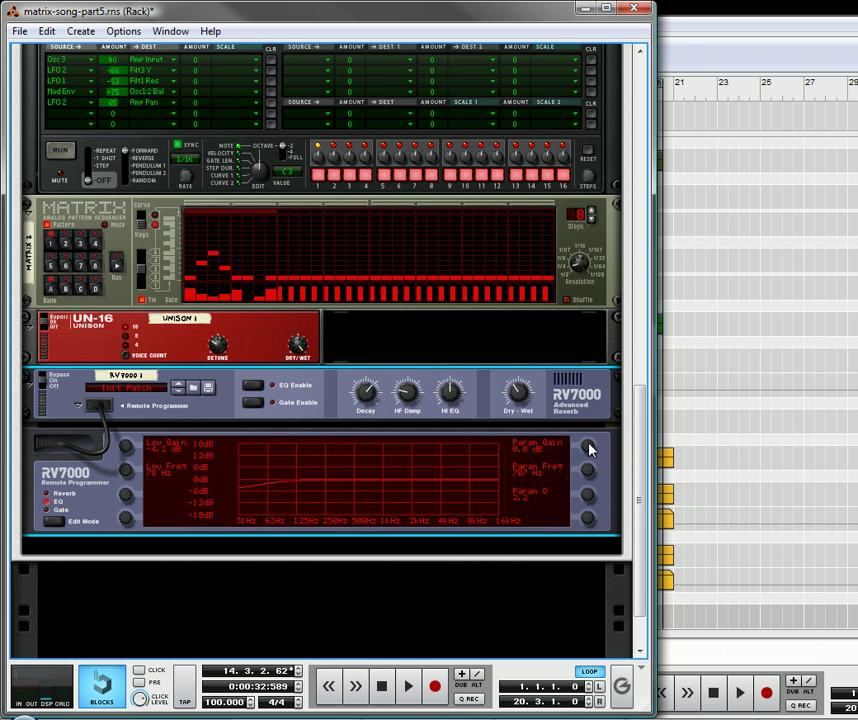
left_click_drag(590, 449, 591, 486)
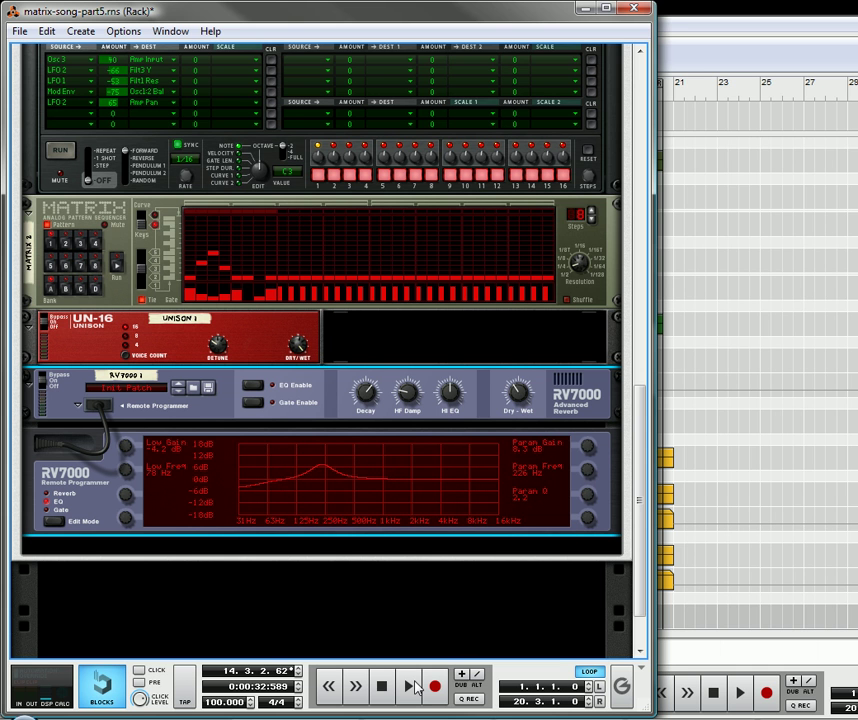
left_click_drag(641, 416, 642, 100)
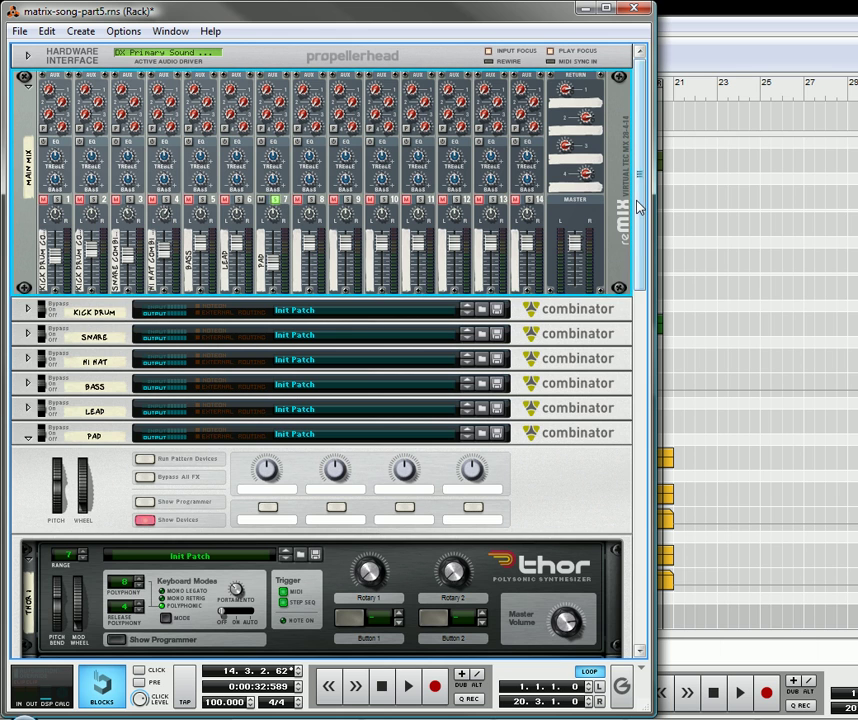
Raise the RV7000 parametric EQ frequency to about 610 Hz, then fold away its Remote Programmer.
left_click_drag(640, 205, 664, 510)
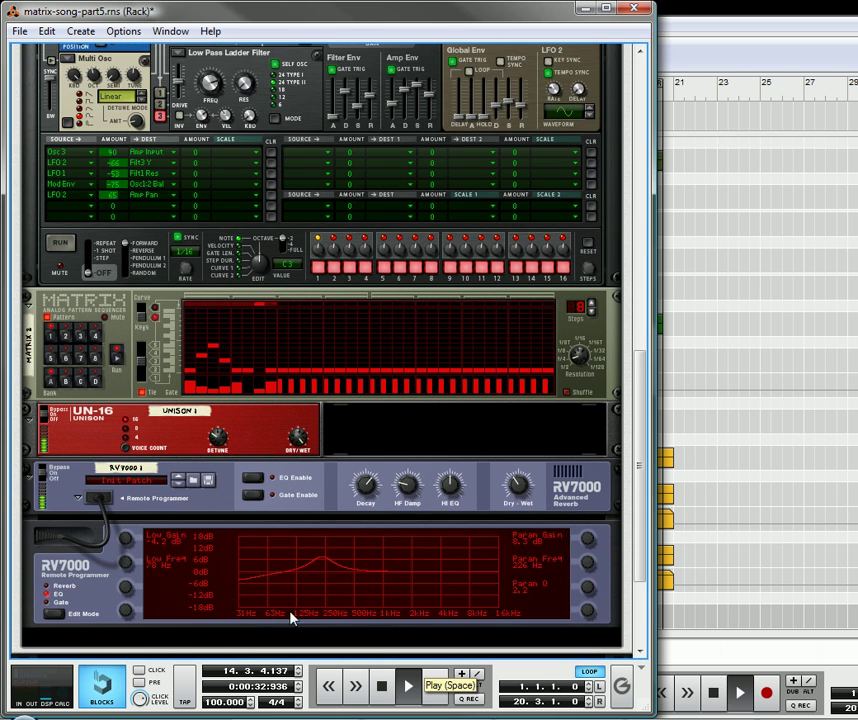
scroll(159, 506, "down", 2)
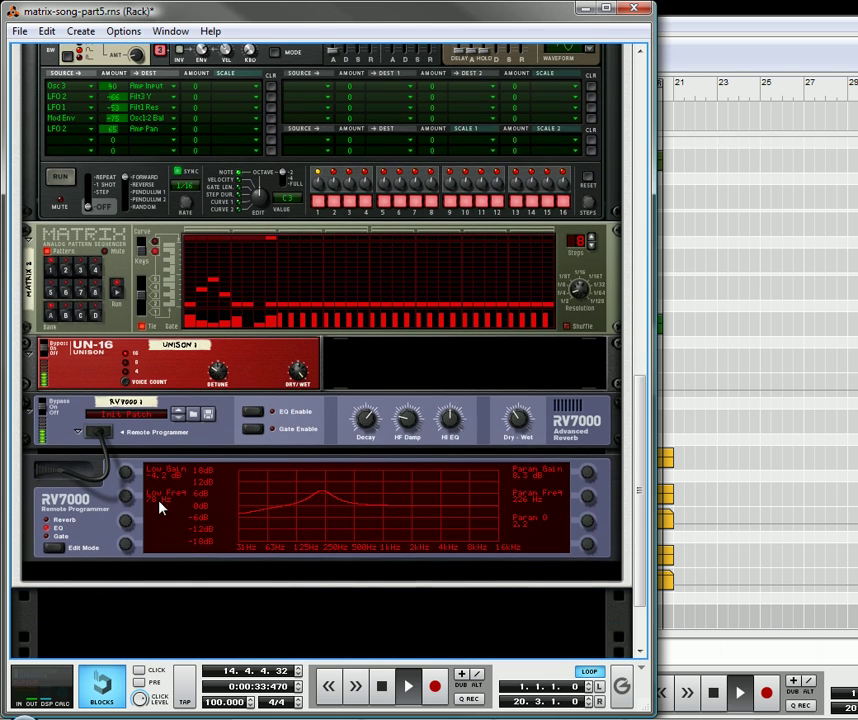
left_click(588, 500)
mouse_move(588, 500)
left_mouse_down()
mouse_move(590, 465)
mouse_move(597, 511)
mouse_move(592, 480)
left_mouse_up()
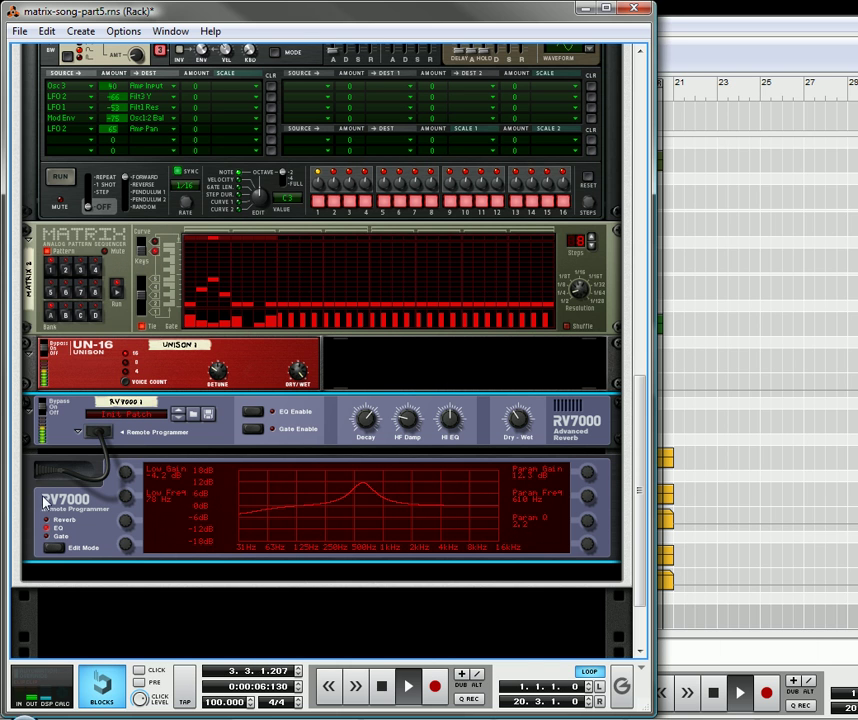
left_click(78, 434)
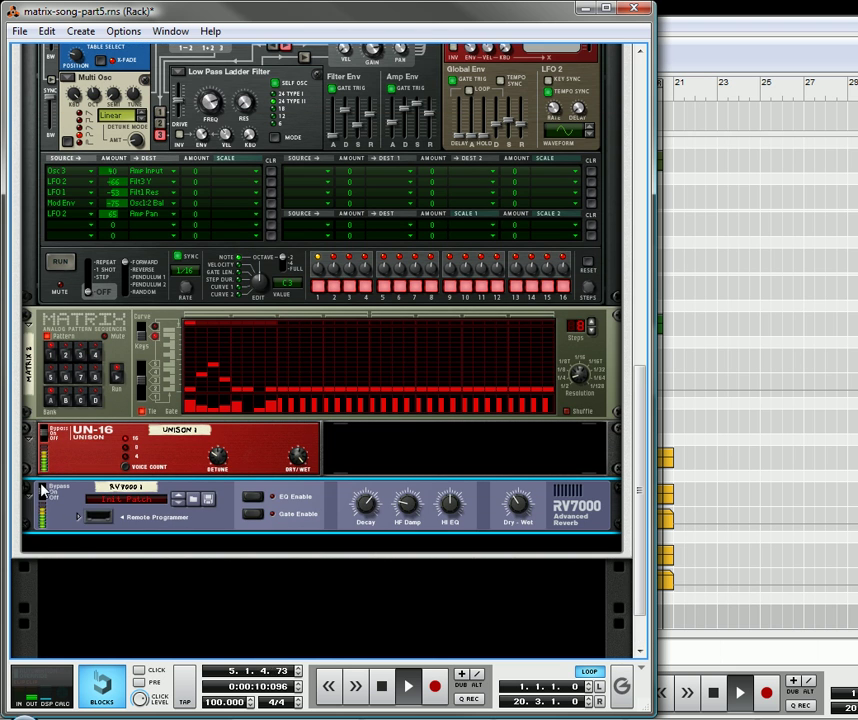
Collapse the RV7000 into a compact strip below the UN-16, leaving Thor, Matrix and UN-16 expanded.
left_click(27, 497)
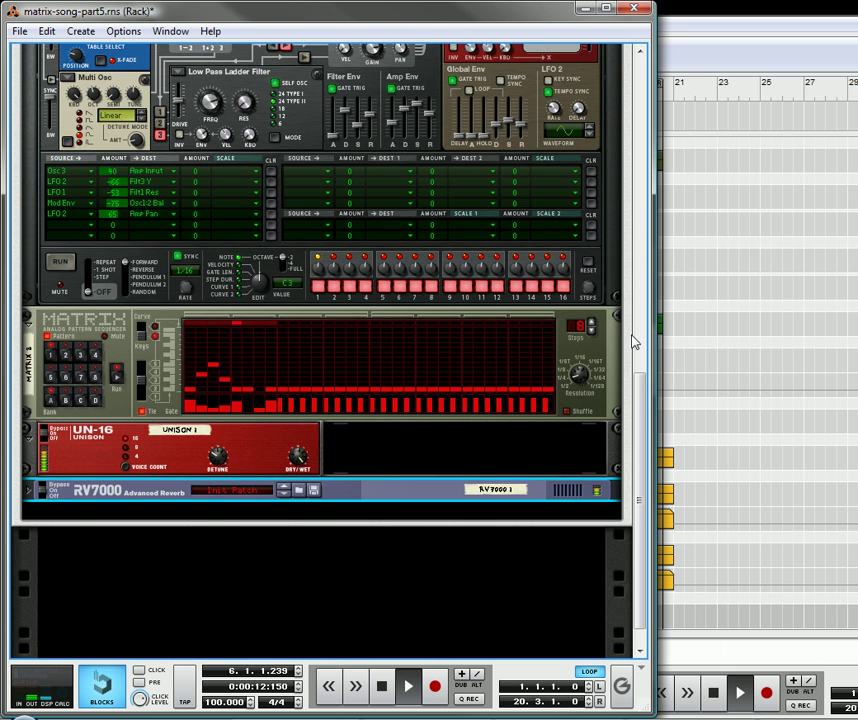
left_click_drag(634, 404, 651, 119)
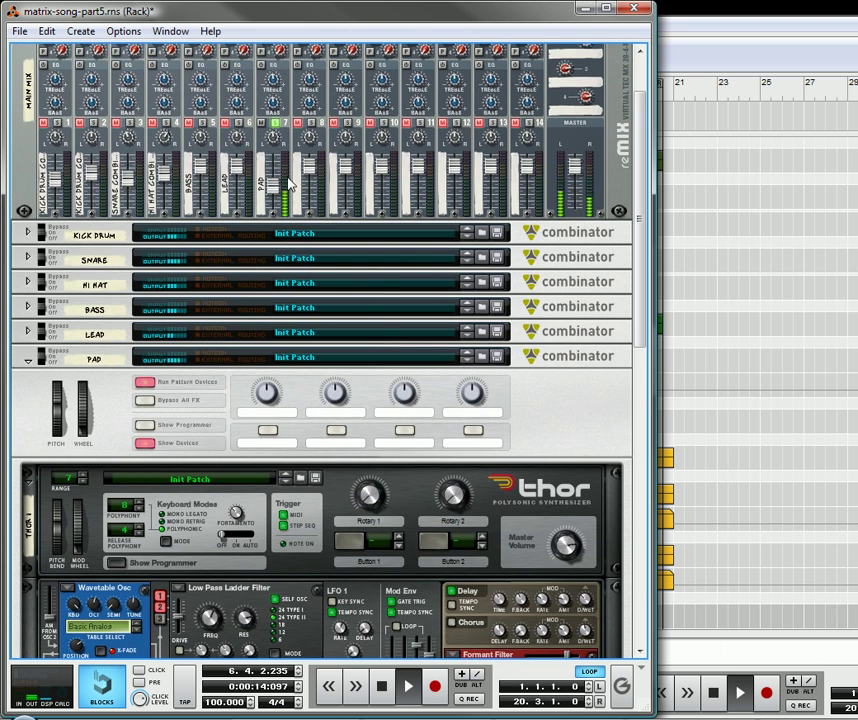
scroll(287, 383, "down", 6)
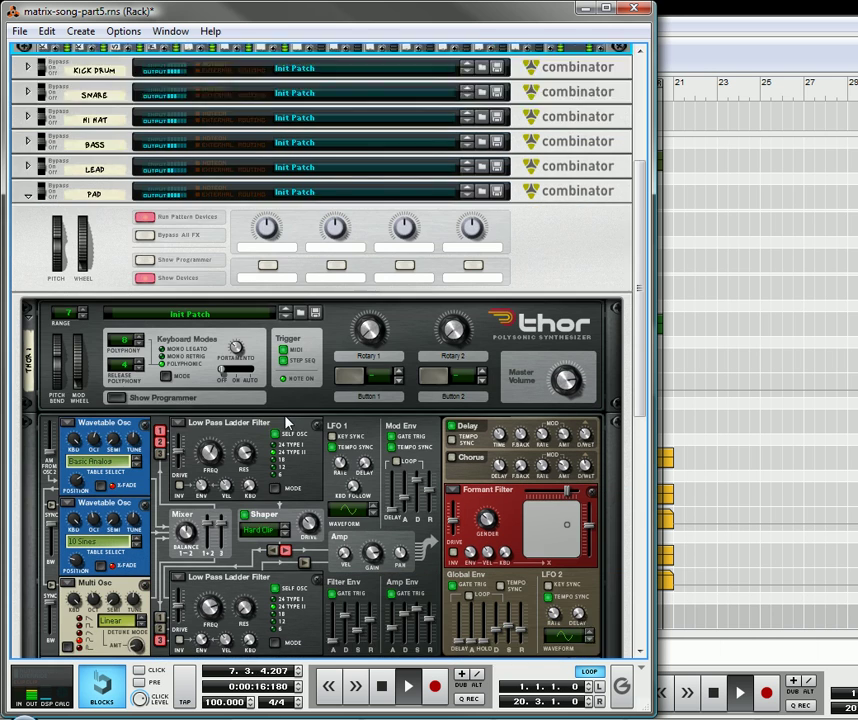
scroll(345, 519, "down", 2)
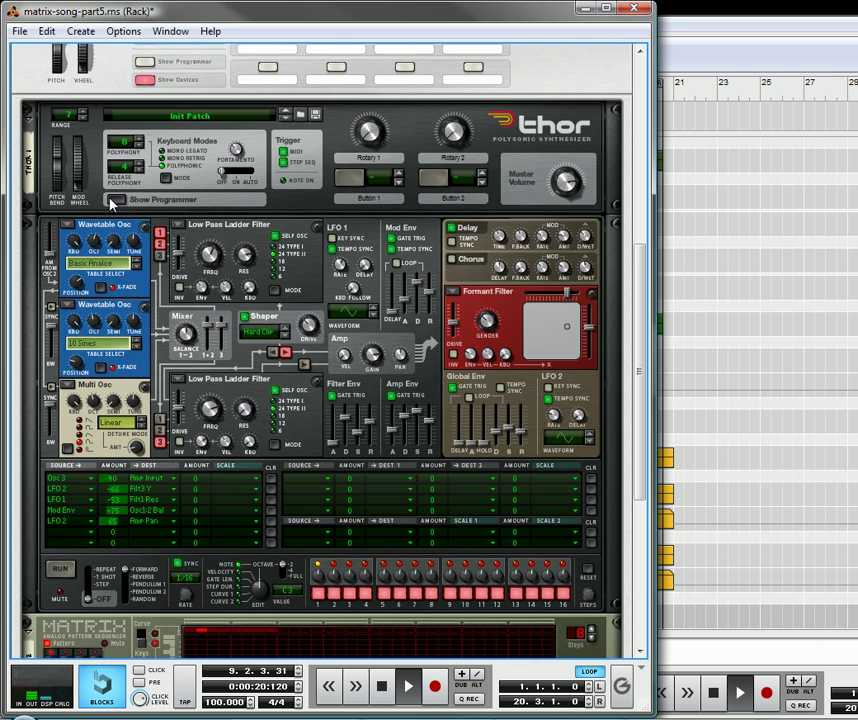
scroll(191, 387, "down", 5)
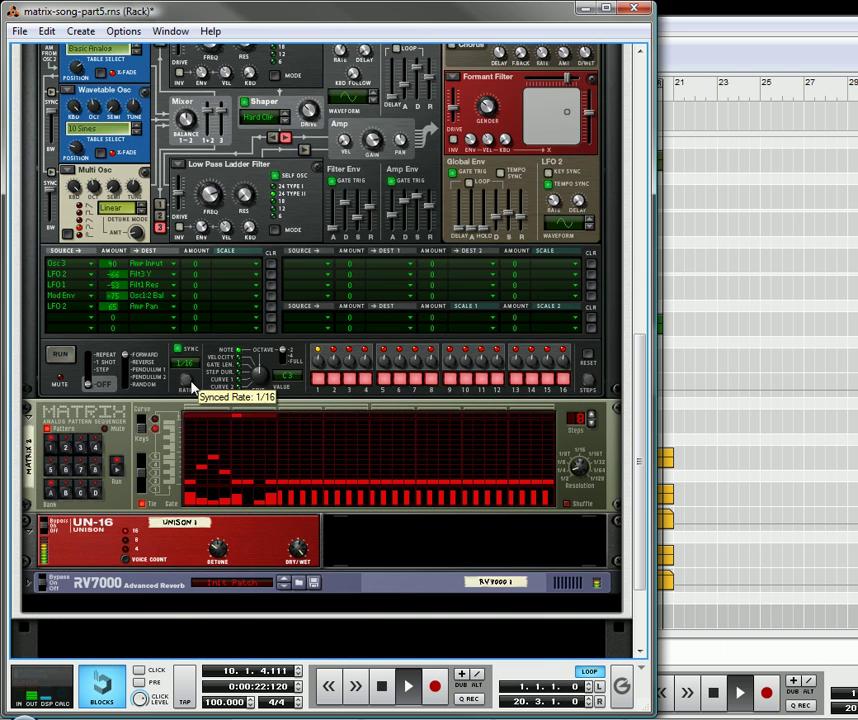
Copy the current Matrix pattern and paste it into three other pattern slots.
right_click(70, 435)
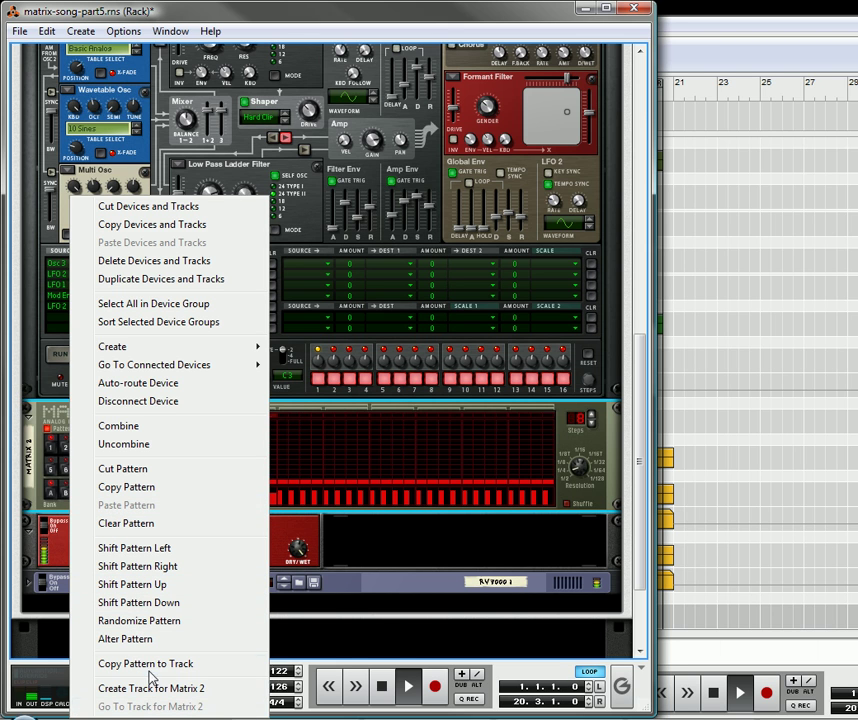
left_click(143, 497)
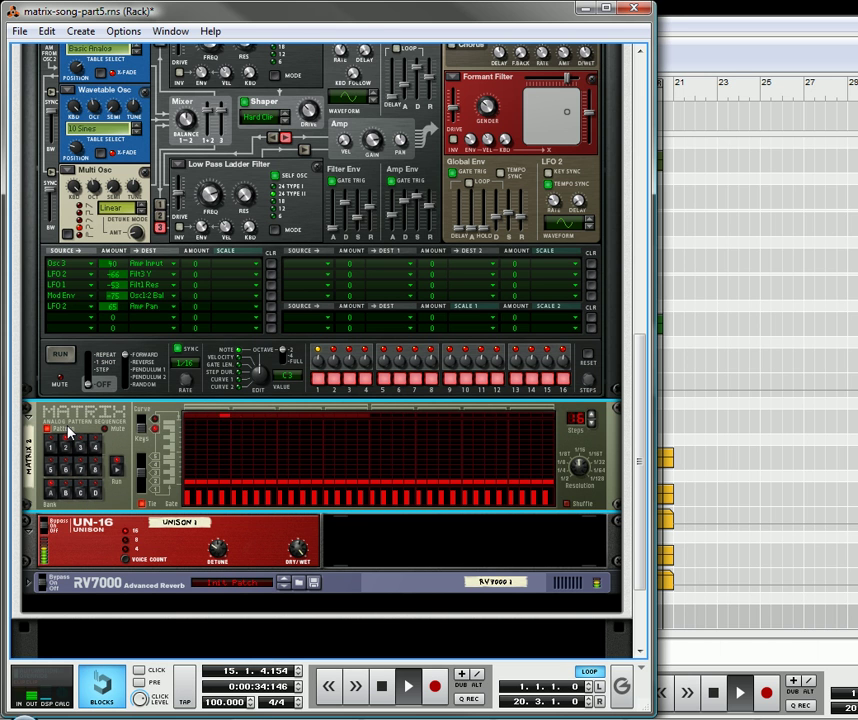
right_click(67, 429)
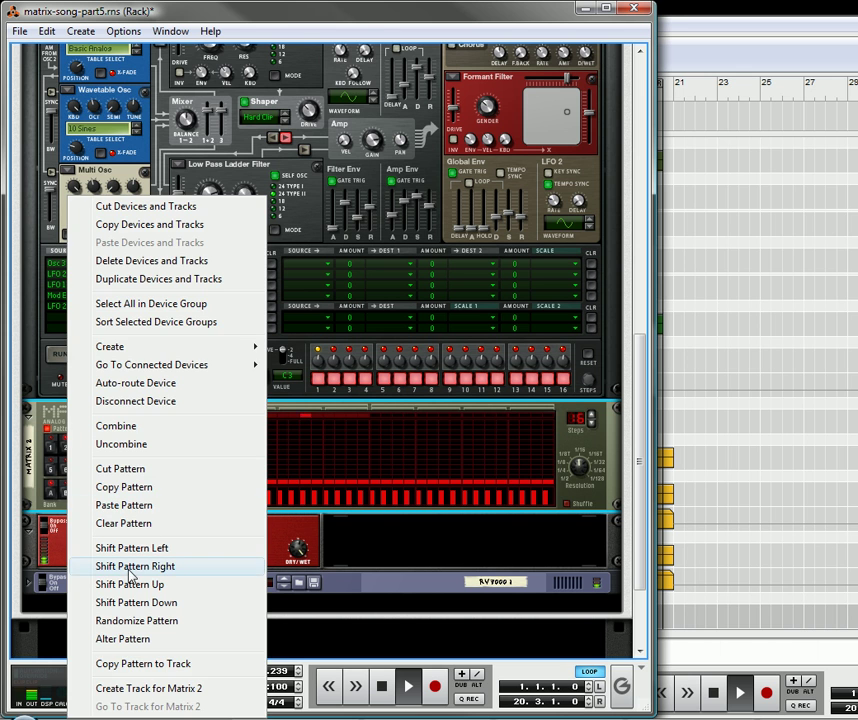
left_click(148, 506)
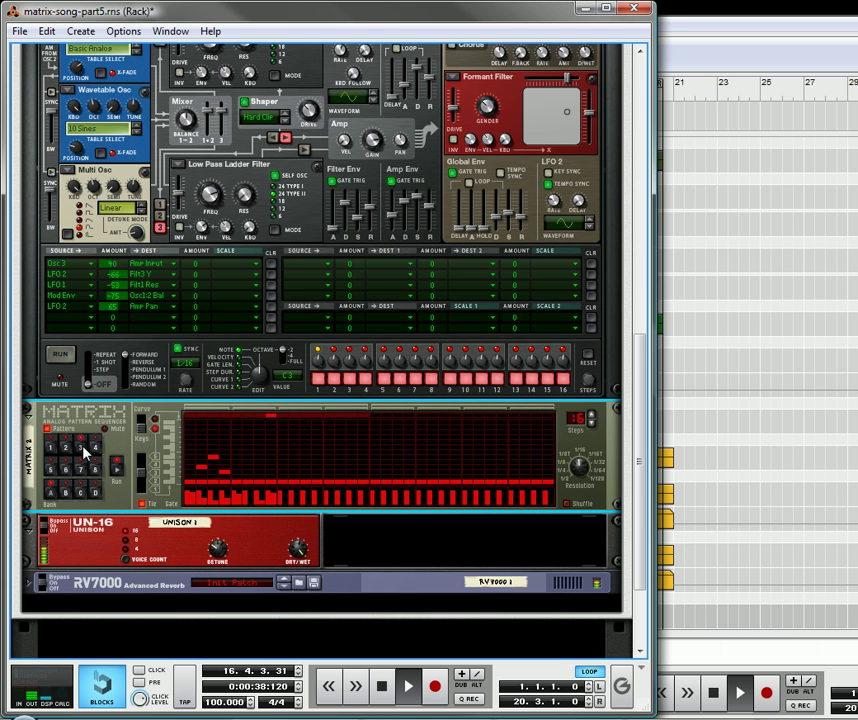
left_click(85, 440)
right_click(73, 433)
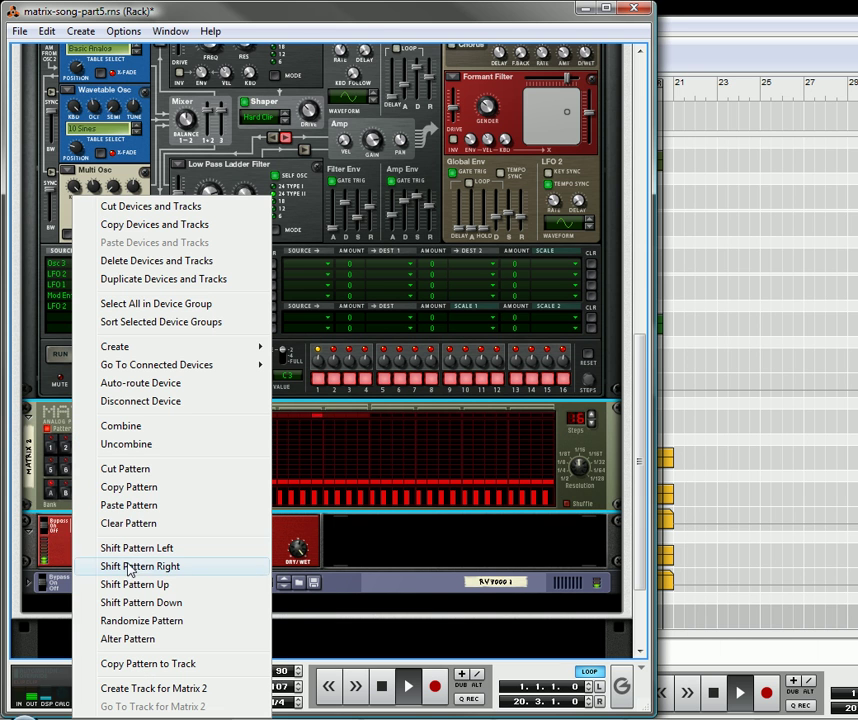
left_click(143, 510)
left_click(68, 450)
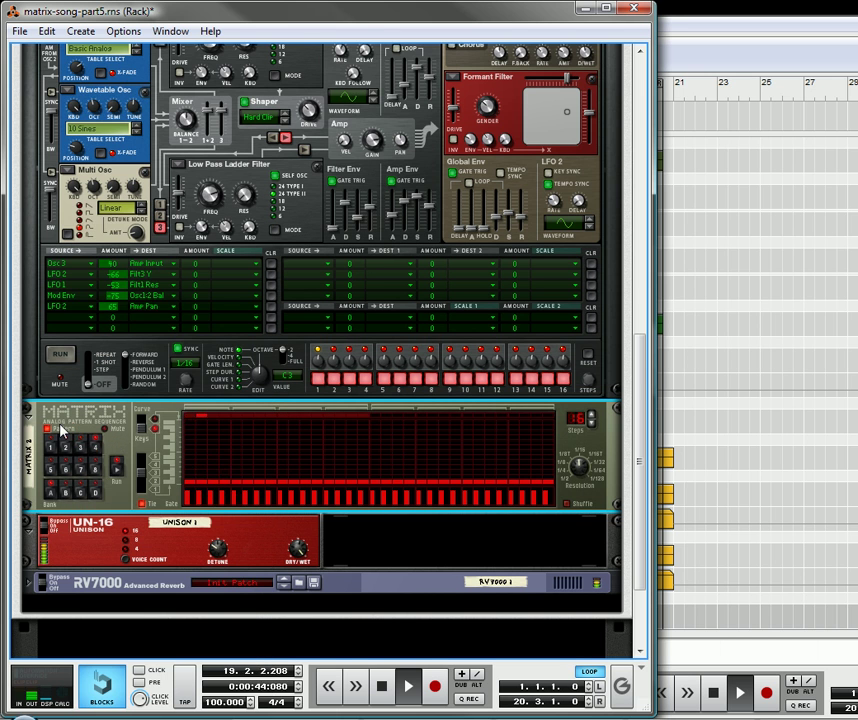
right_click(63, 440)
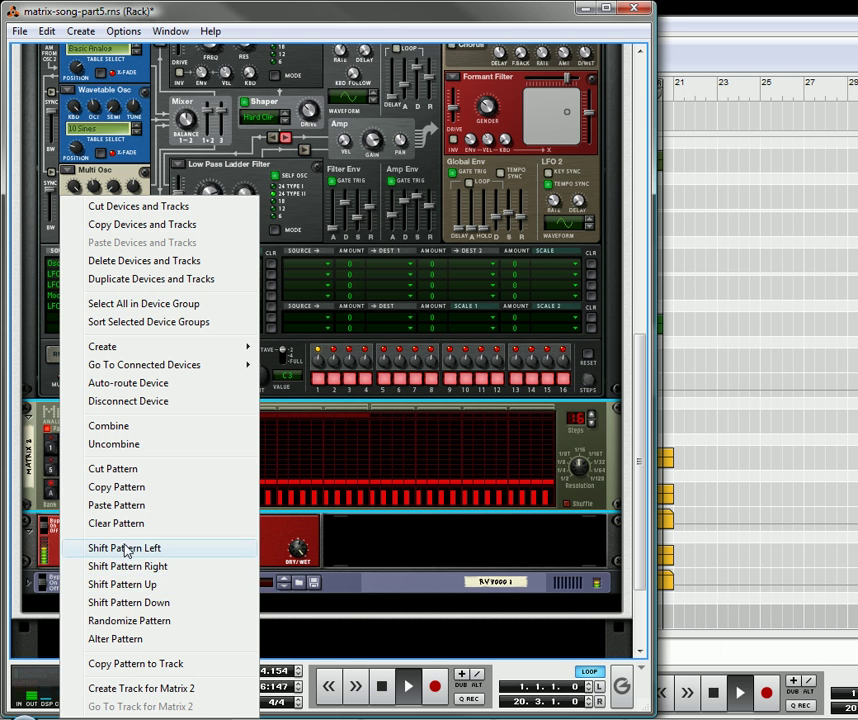
left_click(126, 508)
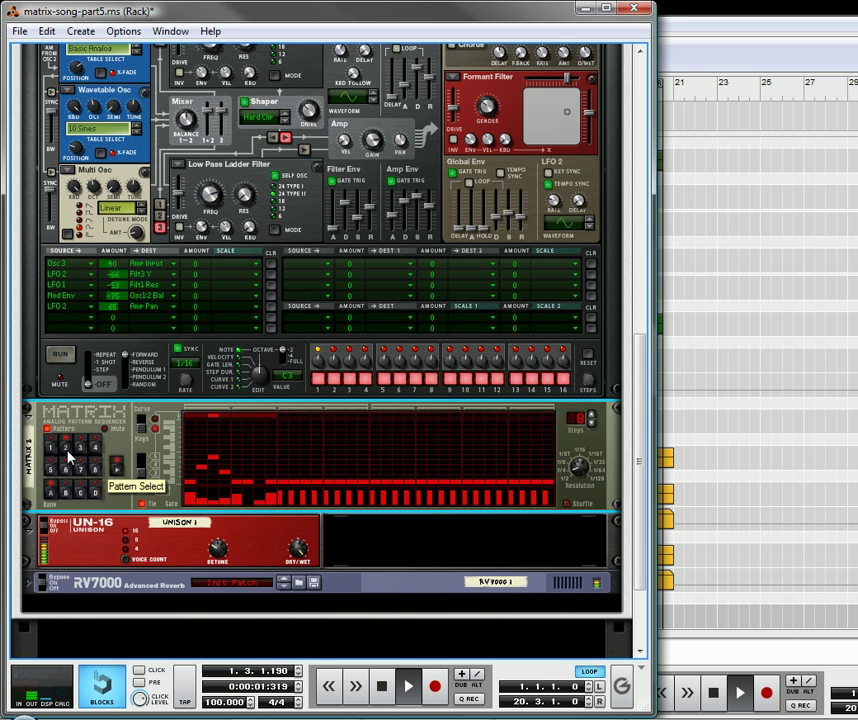
Randomize one pasted pattern and alter the pasted patterns into variations.
right_click(70, 428)
left_click(115, 621)
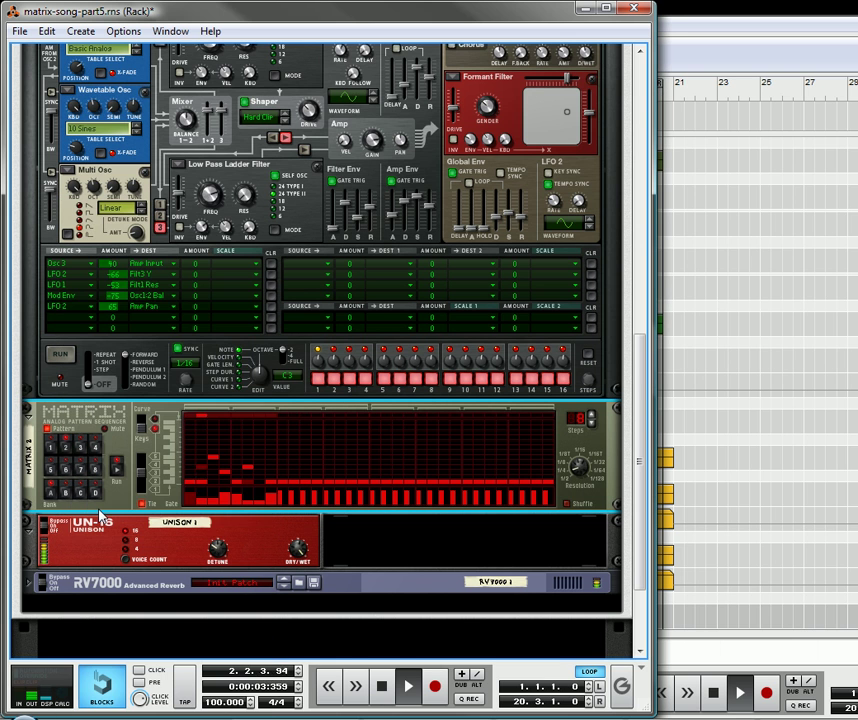
right_click(76, 440)
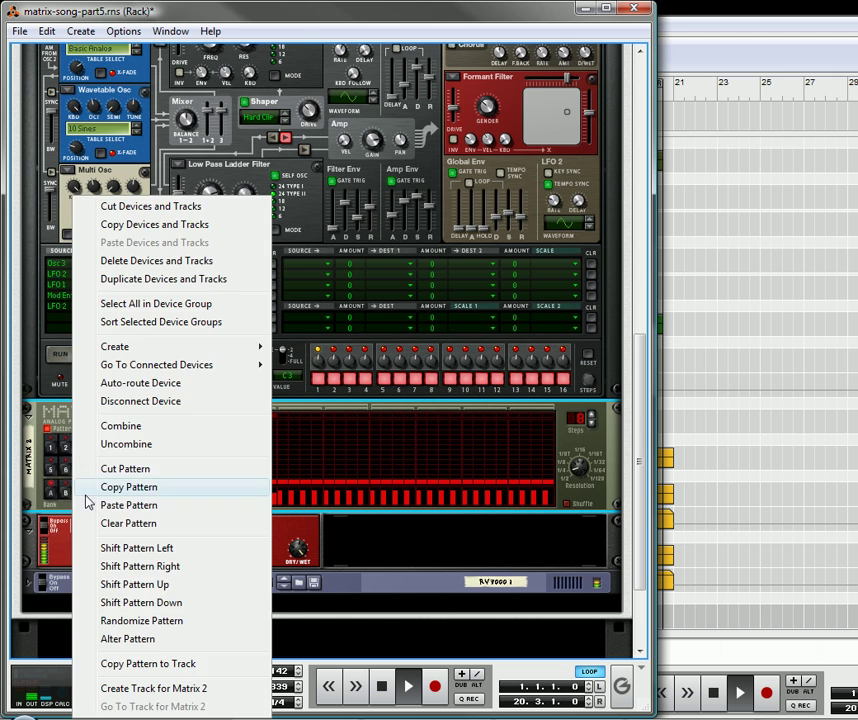
left_click(125, 640)
left_click(57, 433)
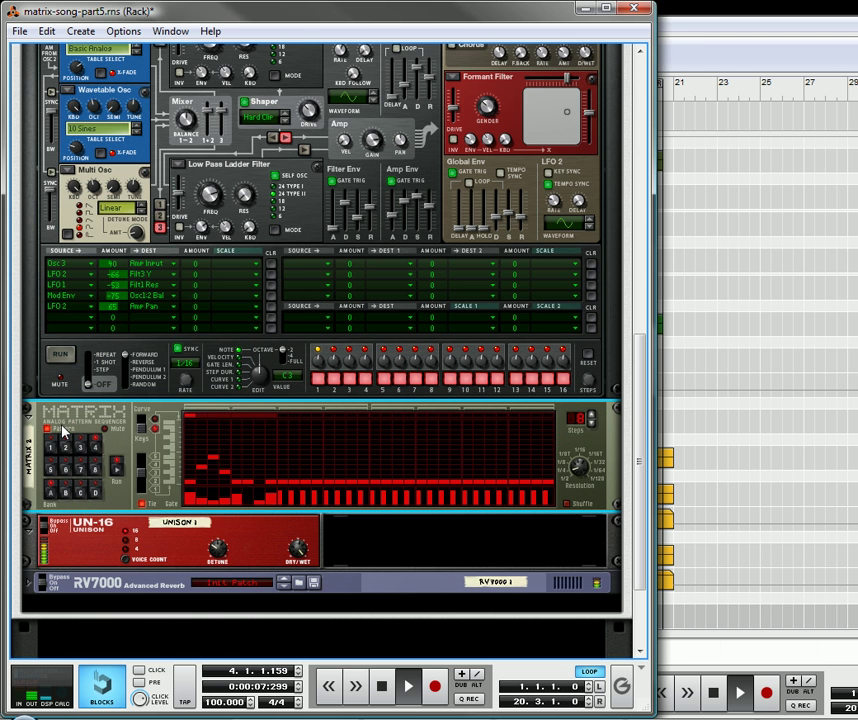
right_click(62, 440)
left_click(125, 638)
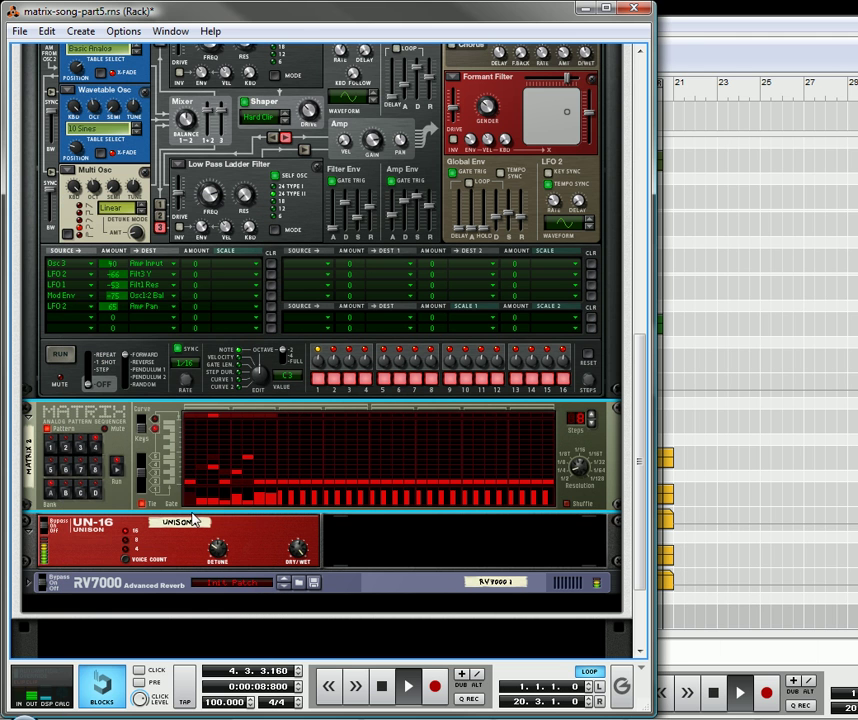
left_click(80, 448)
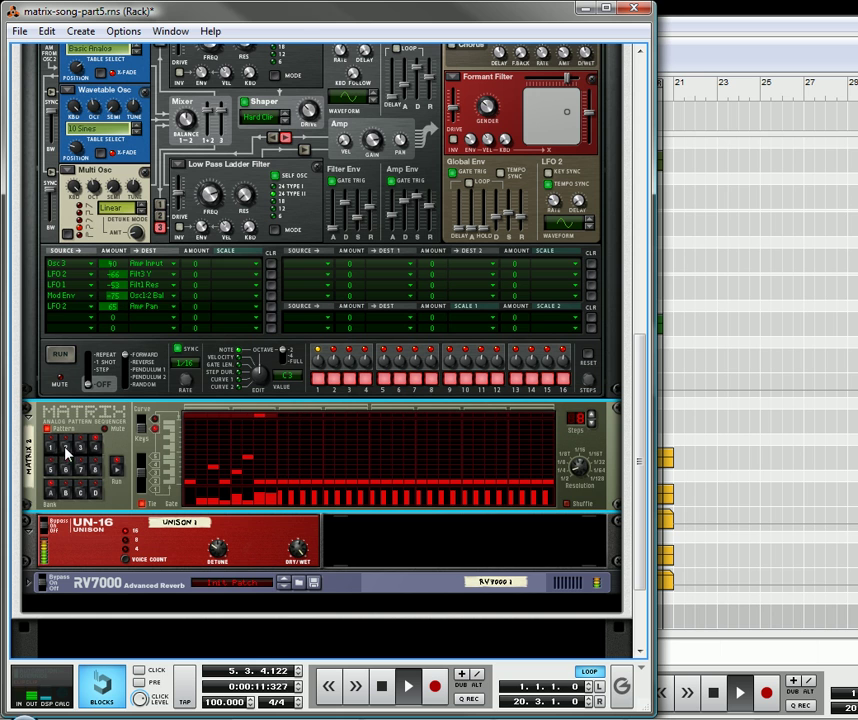
scroll(155, 500, "up", 3)
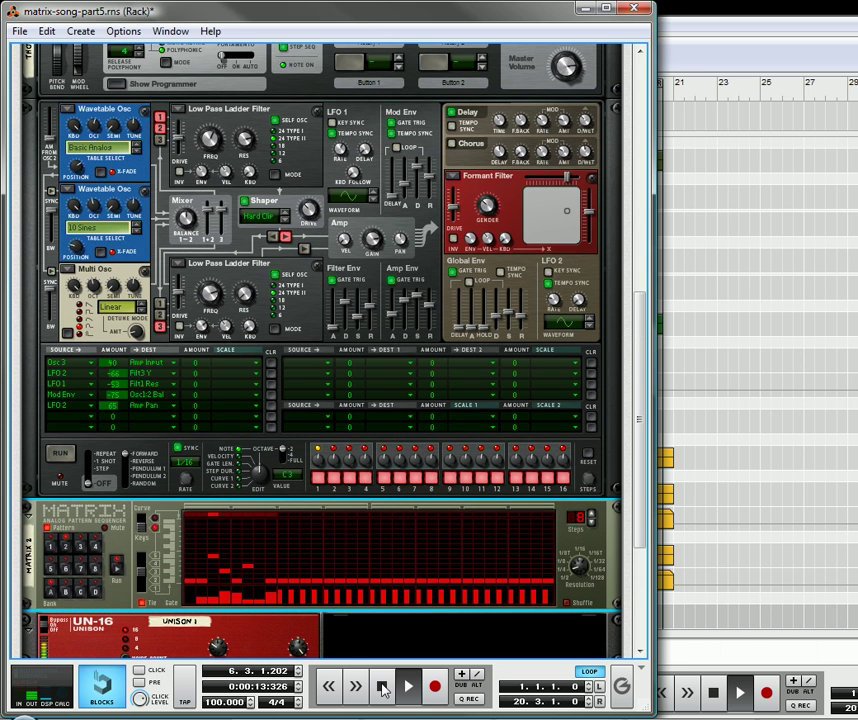
Stop the song and sweep Thor's mod wheel so it ends at 0.
left_click(381, 688)
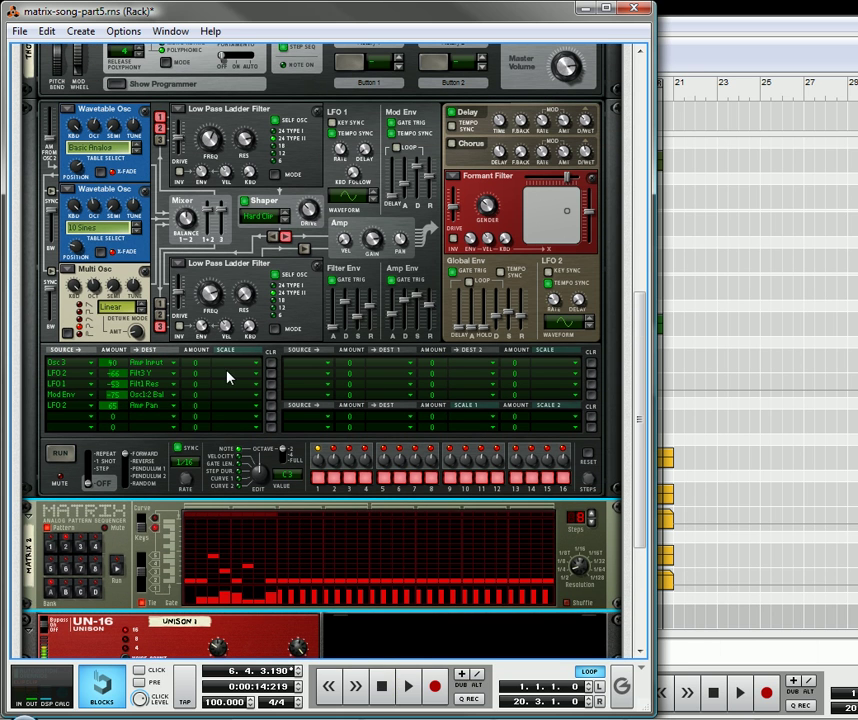
scroll(210, 385, "up", 2)
scroll(200, 390, "up", 3)
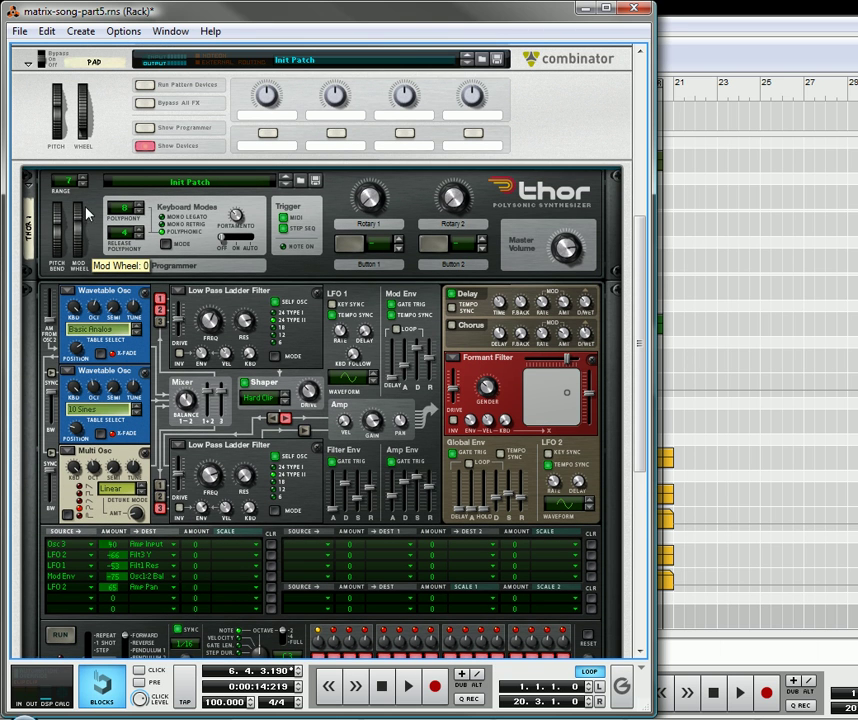
mouse_move(78, 248)
left_mouse_down()
mouse_move(86, 241)
mouse_move(86, 262)
left_mouse_up()
scroll(143, 353, "down", 3)
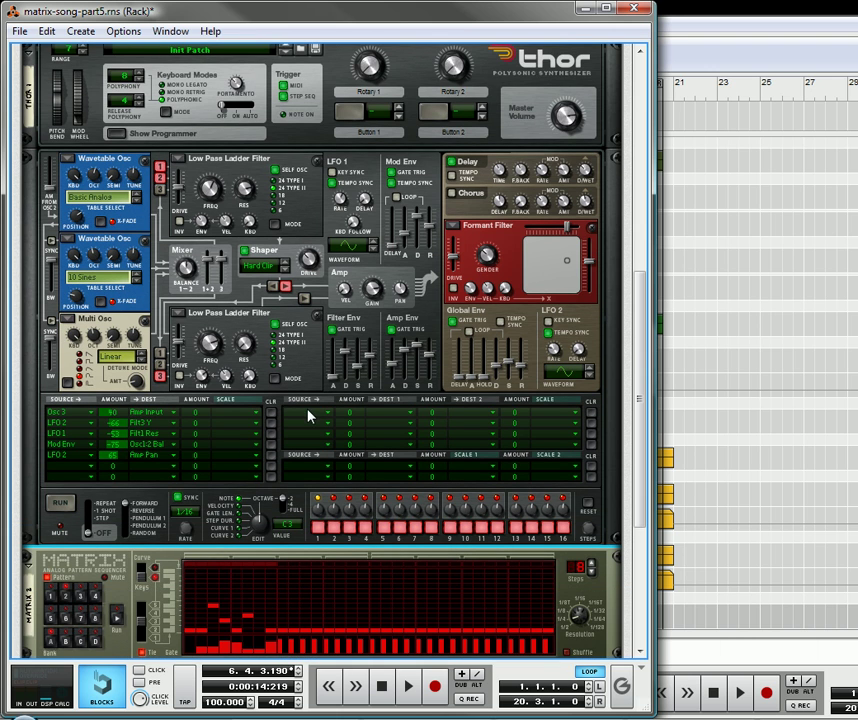
scroll(250, 455, "up", 1)
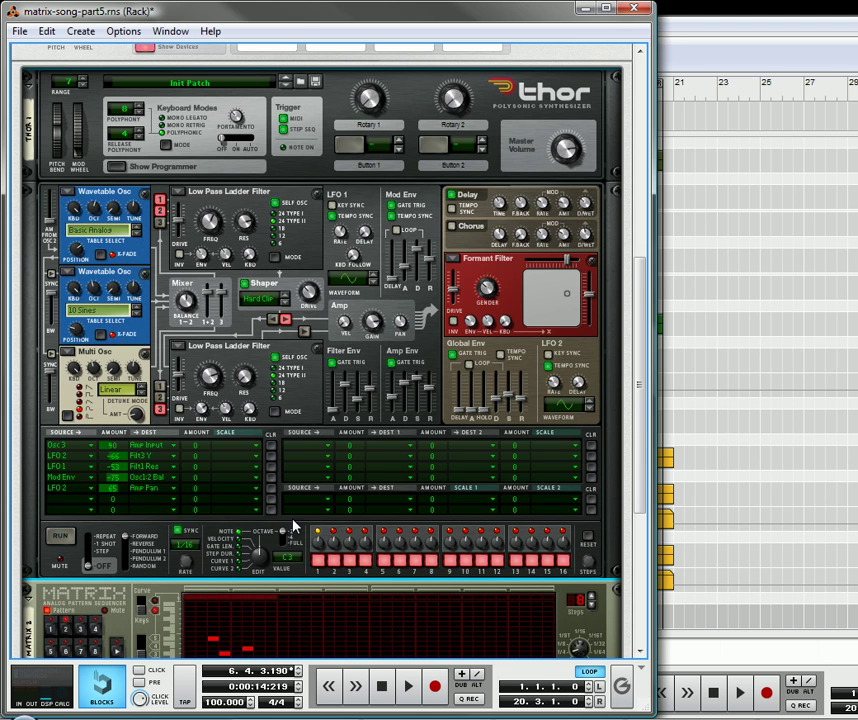
scroll(392, 415, "down", 3)
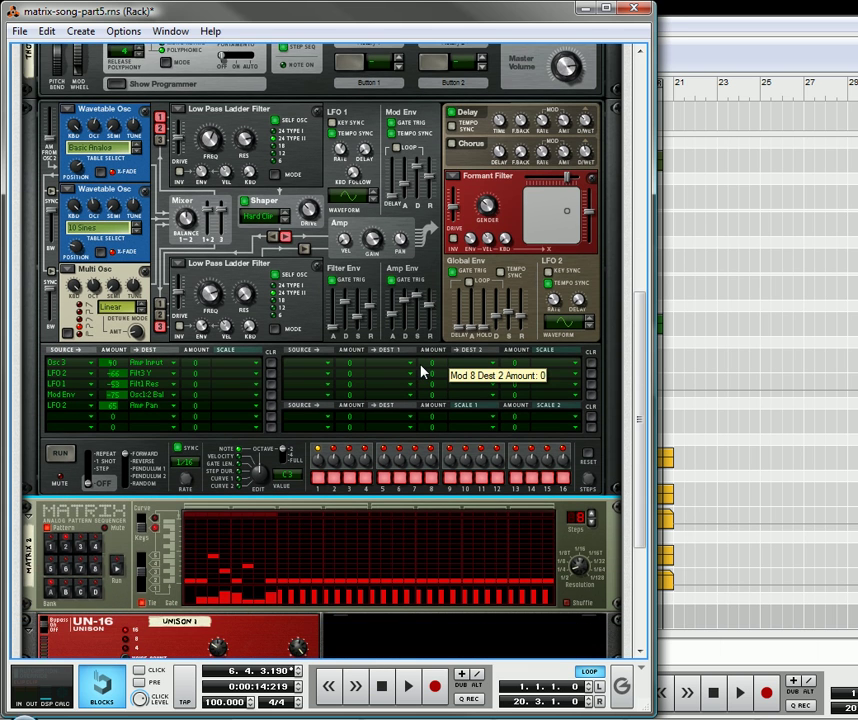
scroll(422, 372, "down", 2)
scroll(230, 365, "up", 4)
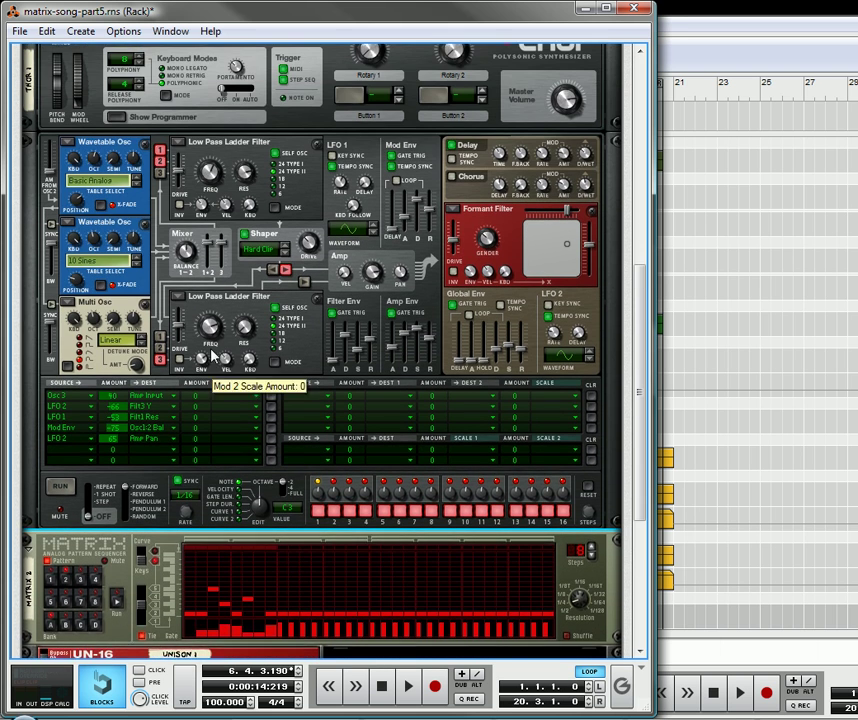
scroll(249, 347, "up", 4)
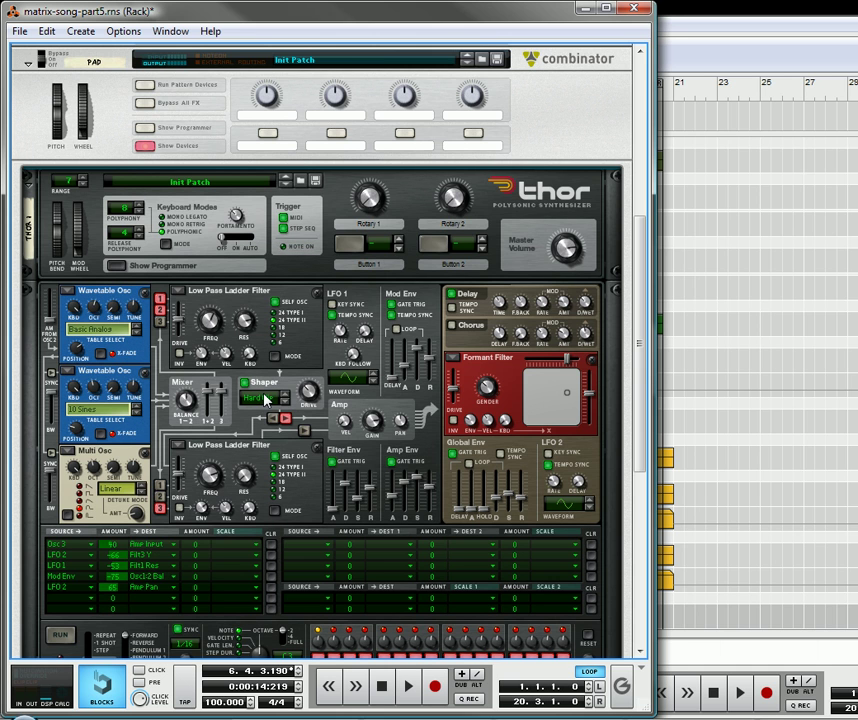
scroll(265, 400, "down", 4)
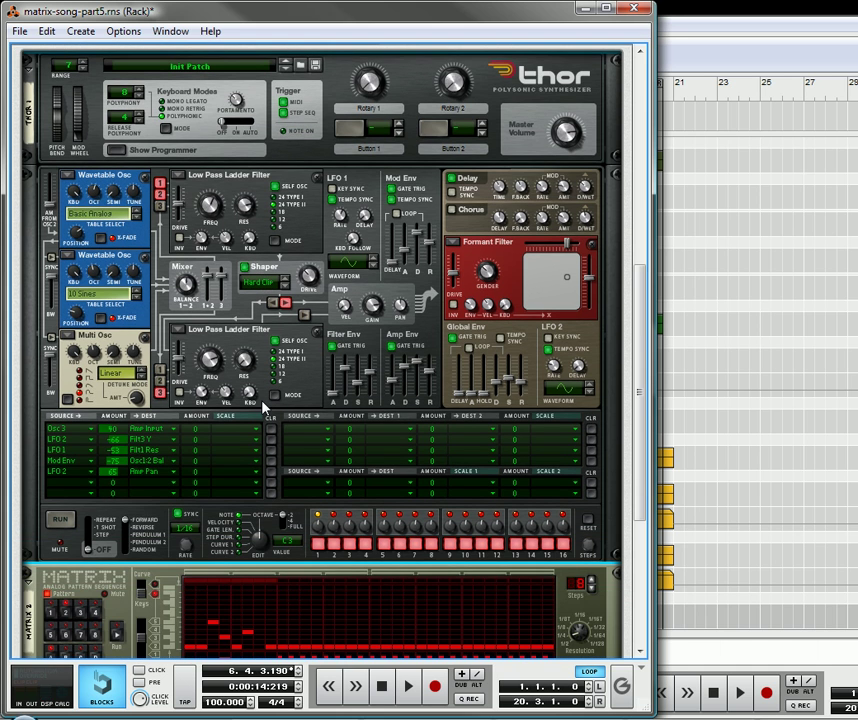